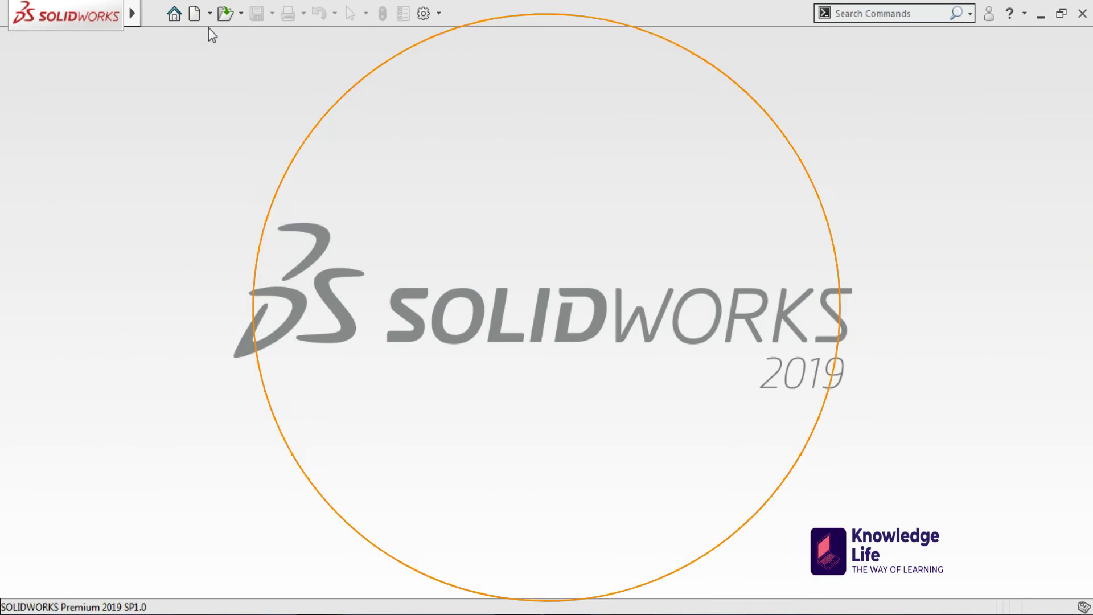
# Create a new part document and open a sketch on the Top Plane
pyautogui.click(208, 18)
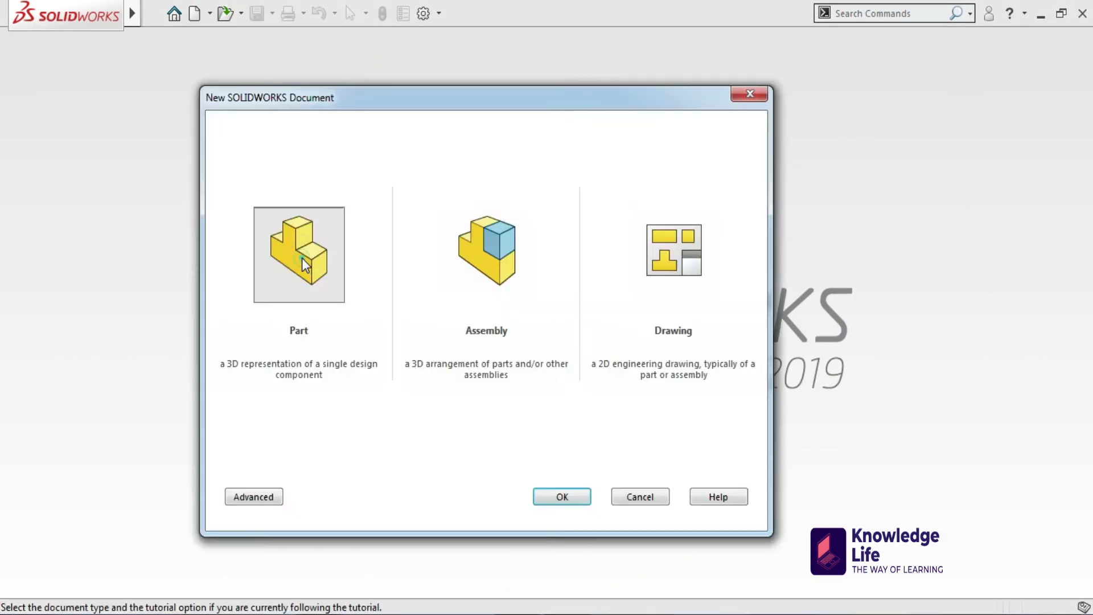
pyautogui.click(552, 502)
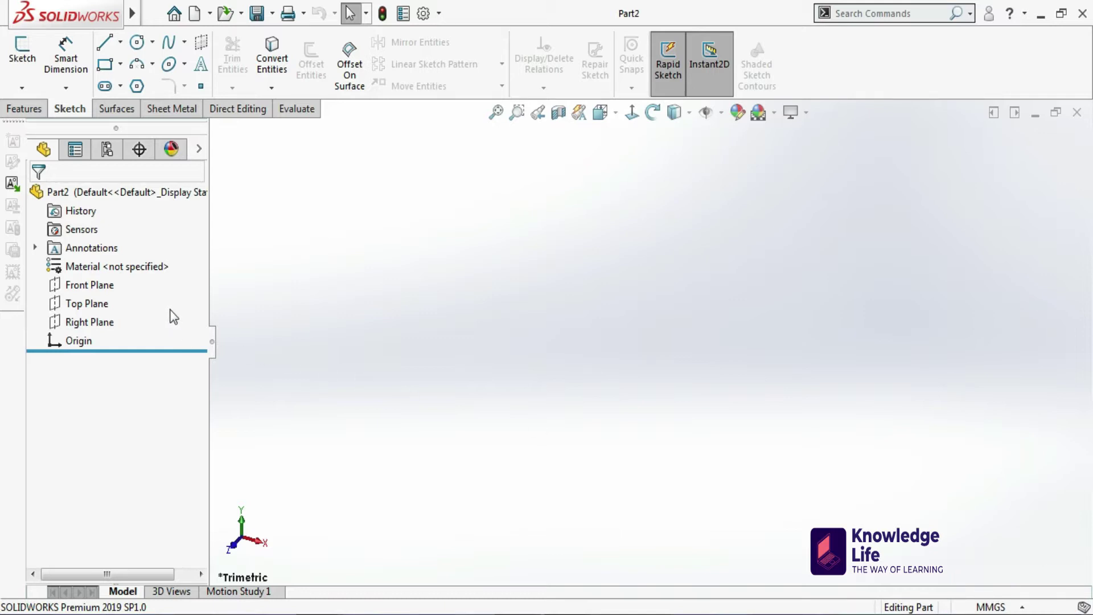
pyautogui.click(101, 304)
pyautogui.click(101, 303)
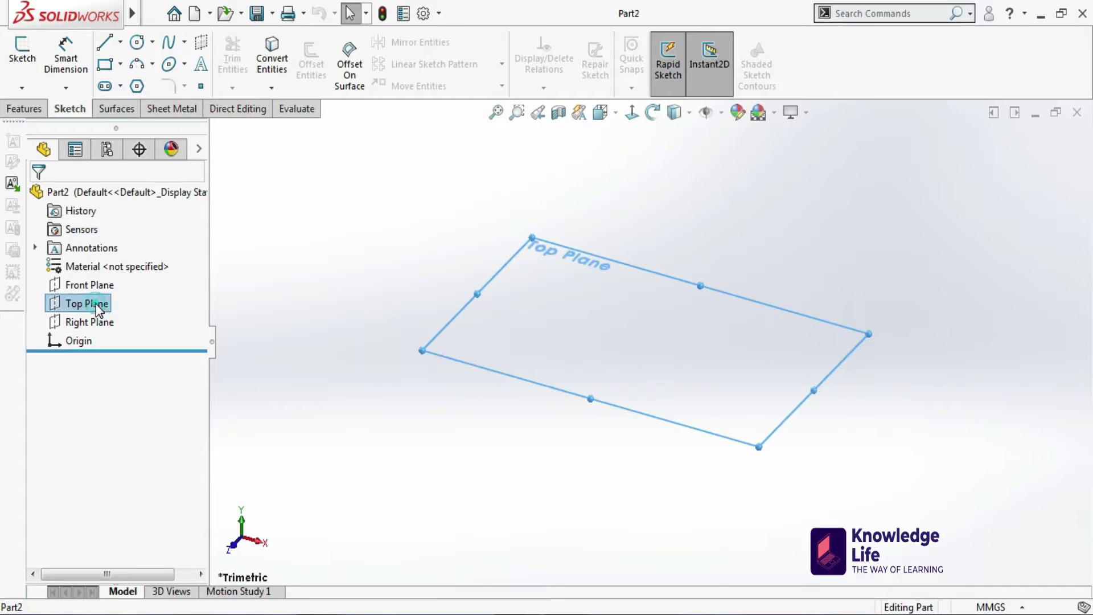
pyautogui.click(105, 301)
pyautogui.click(101, 274)
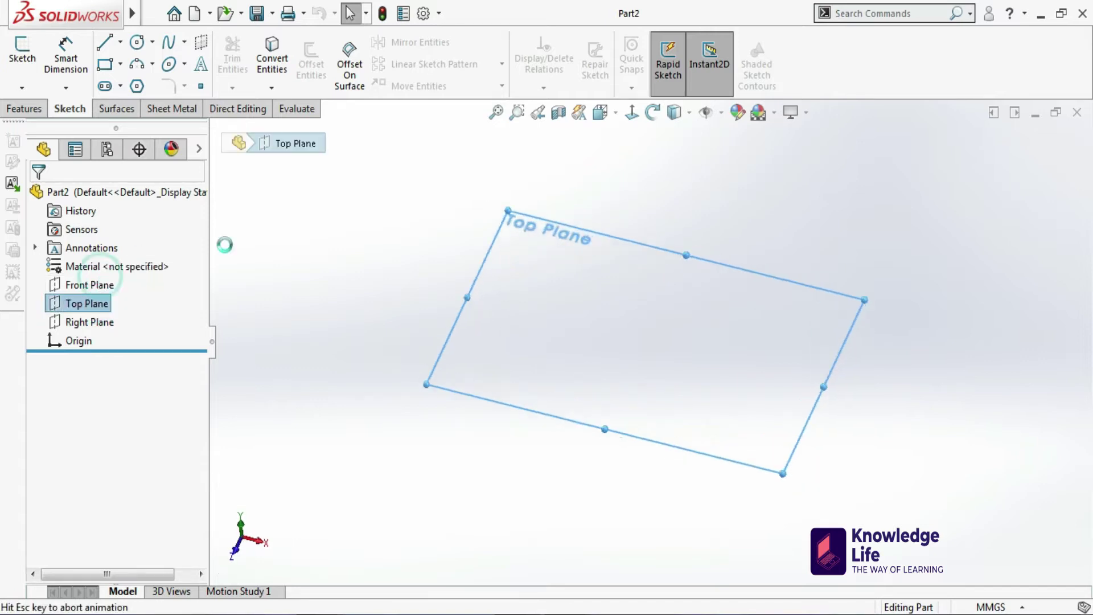
# Sketch a center rectangle about 148 mm wide and 91 mm high, centred on the origin
pyautogui.click(120, 65)
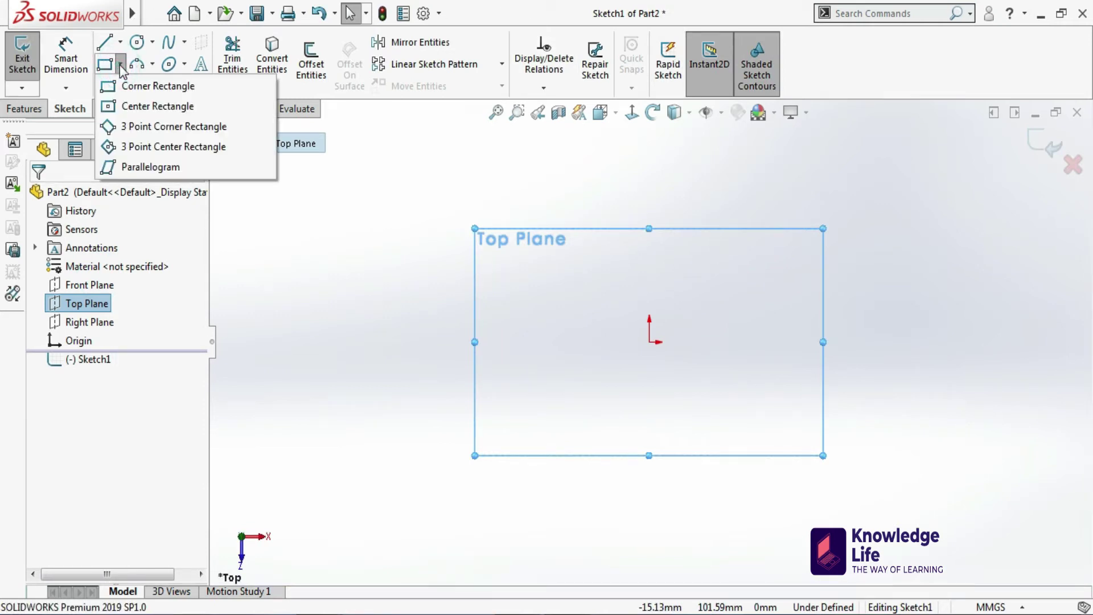
pyautogui.click(125, 111)
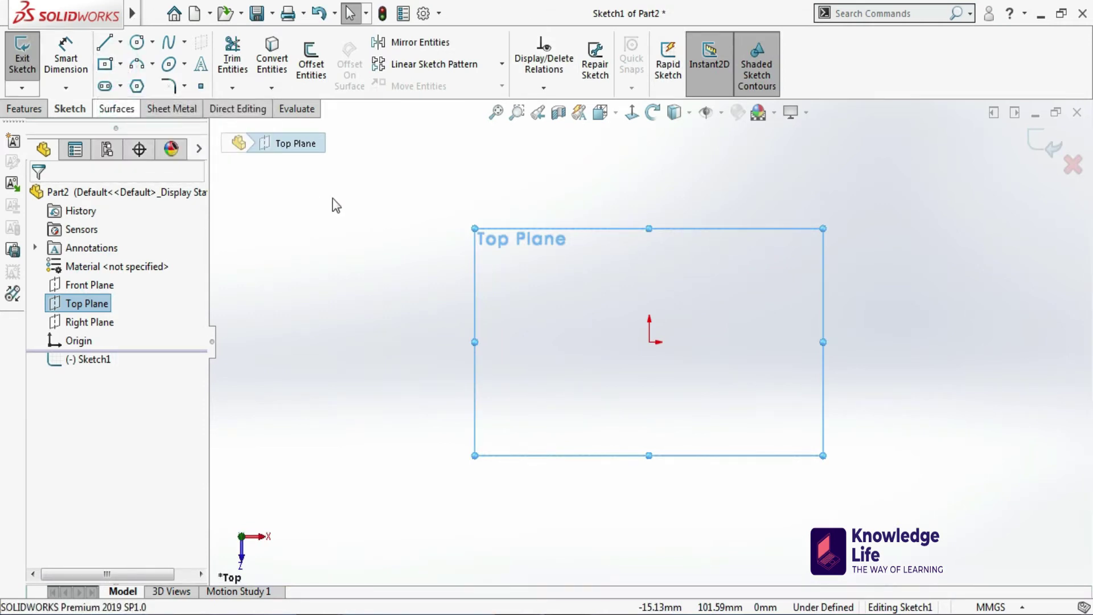
pyautogui.click(648, 342)
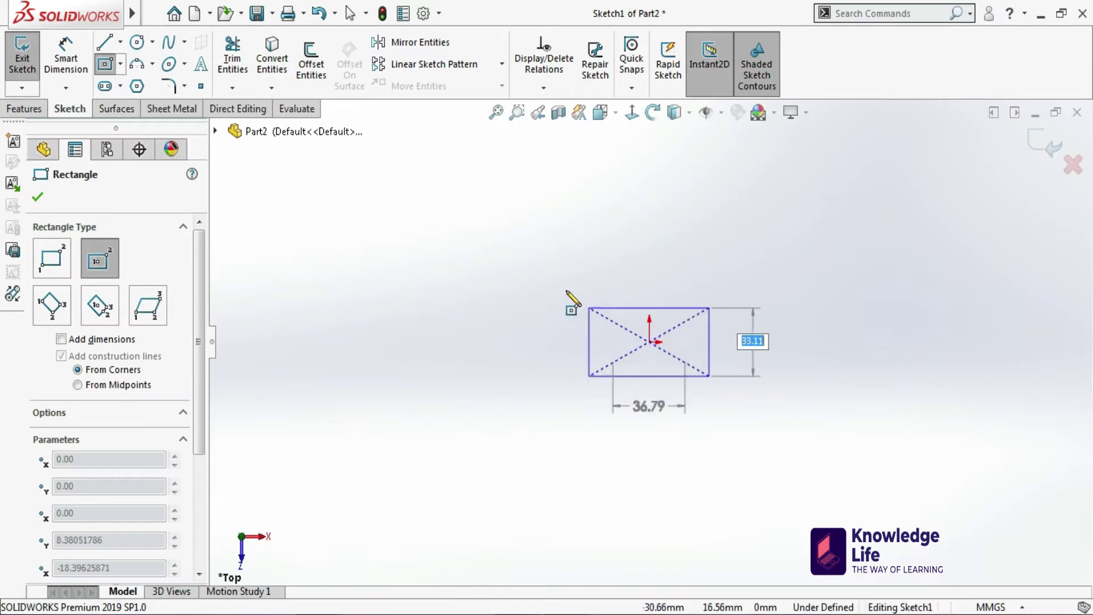
pyautogui.click(504, 250)
pyautogui.press('Escape')
pyautogui.press('Escape')
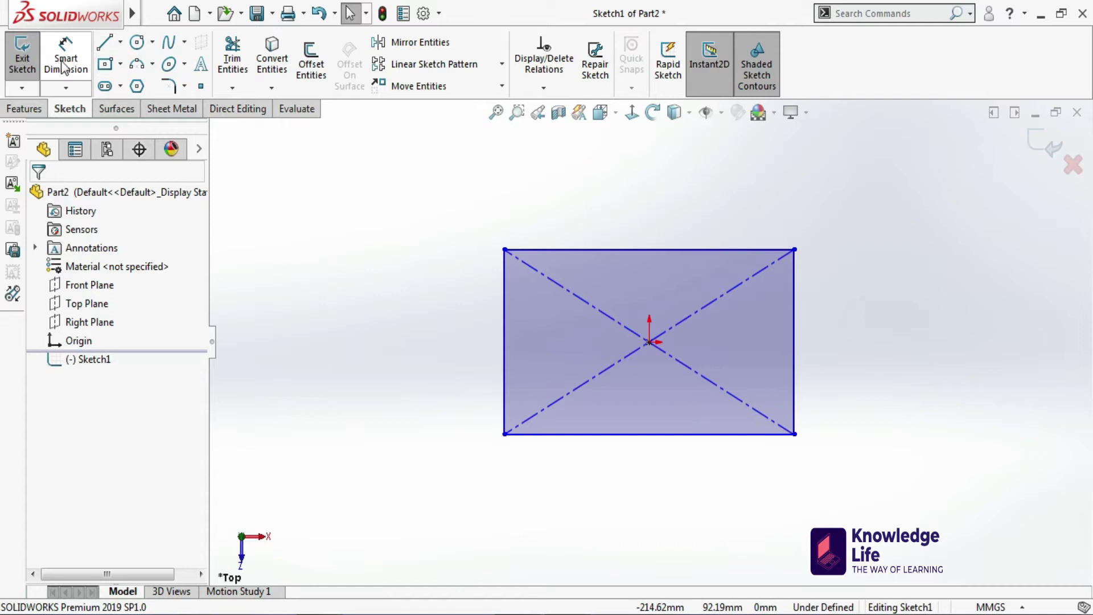
# Dimension the rectangle to 150 mm wide and 80 mm high
pyautogui.click(64, 57)
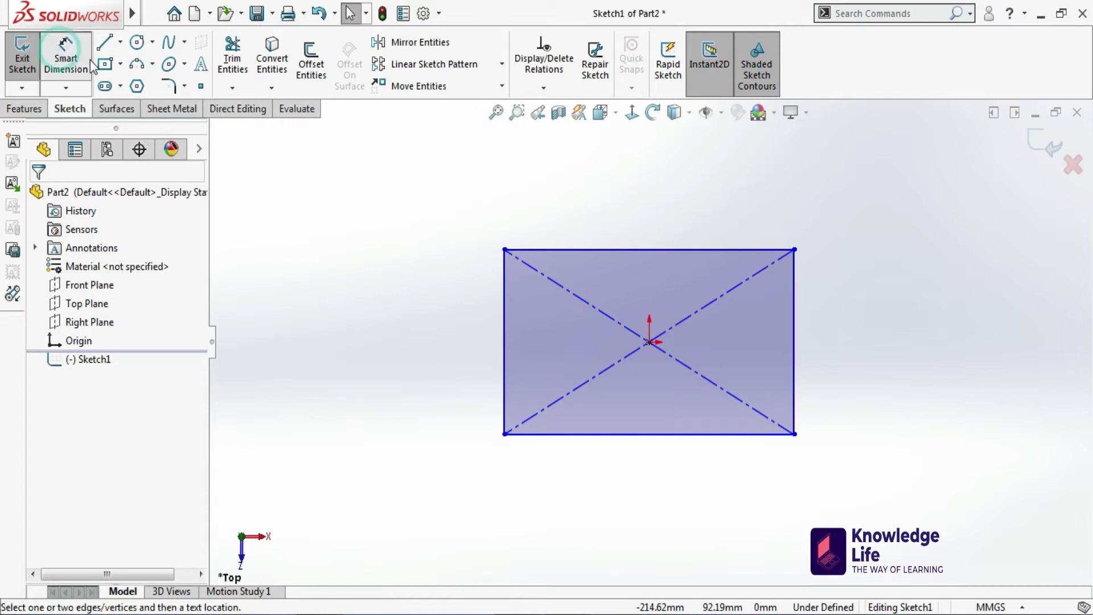
pyautogui.click(569, 247)
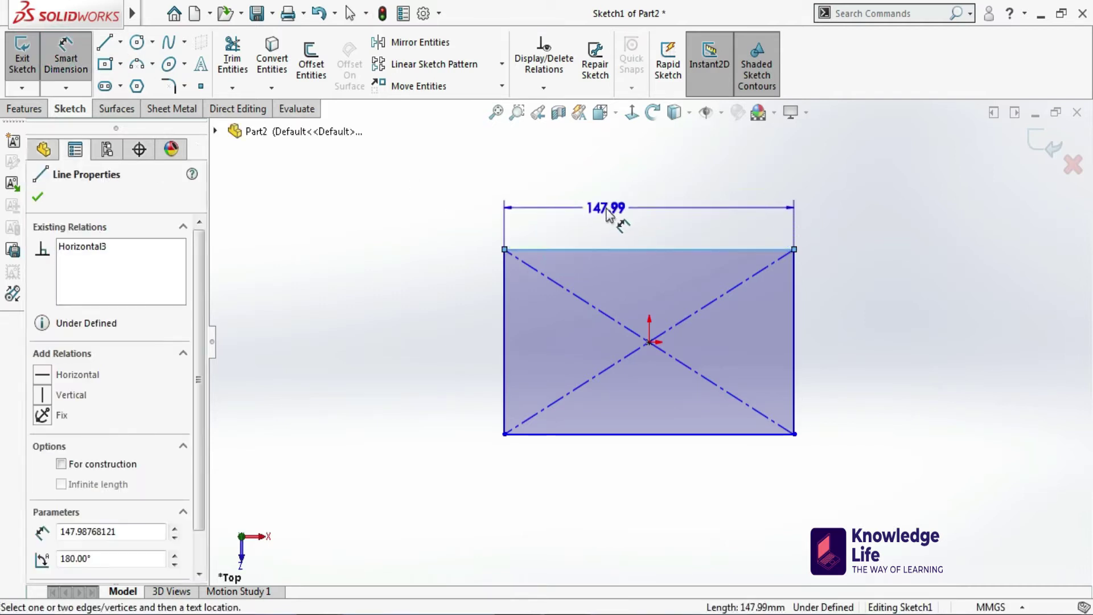
pyautogui.click(608, 214)
pyautogui.click(606, 212)
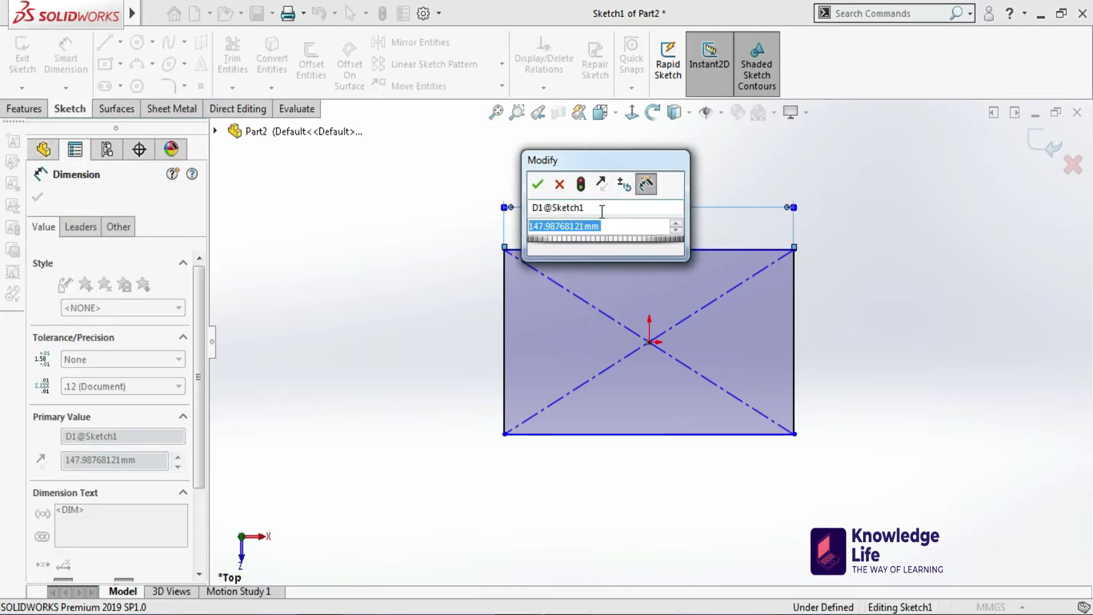
pyautogui.write('150')
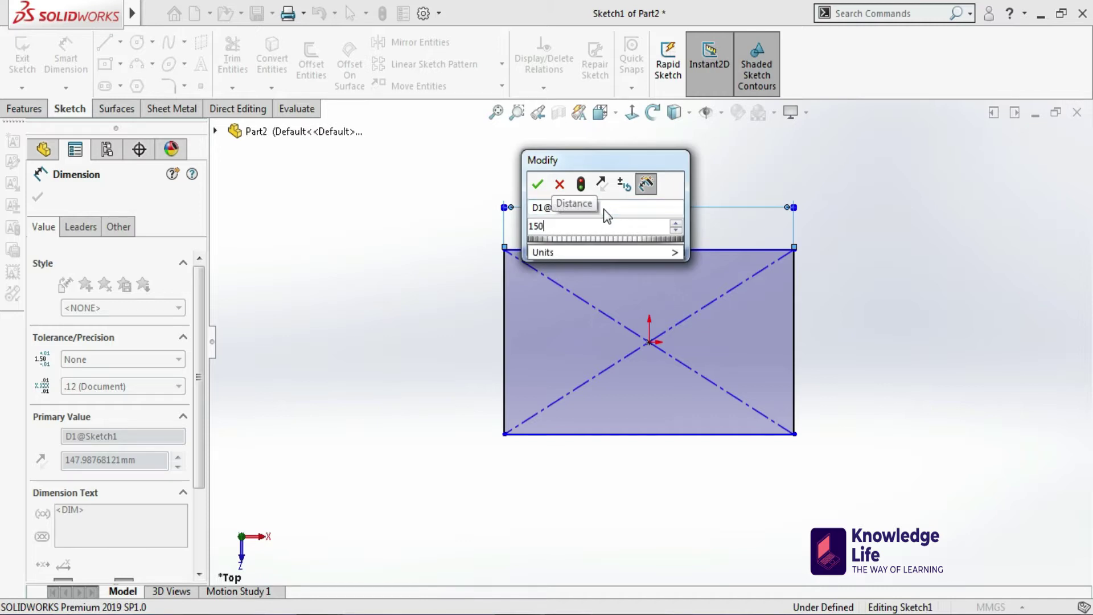
pyautogui.press('Return')
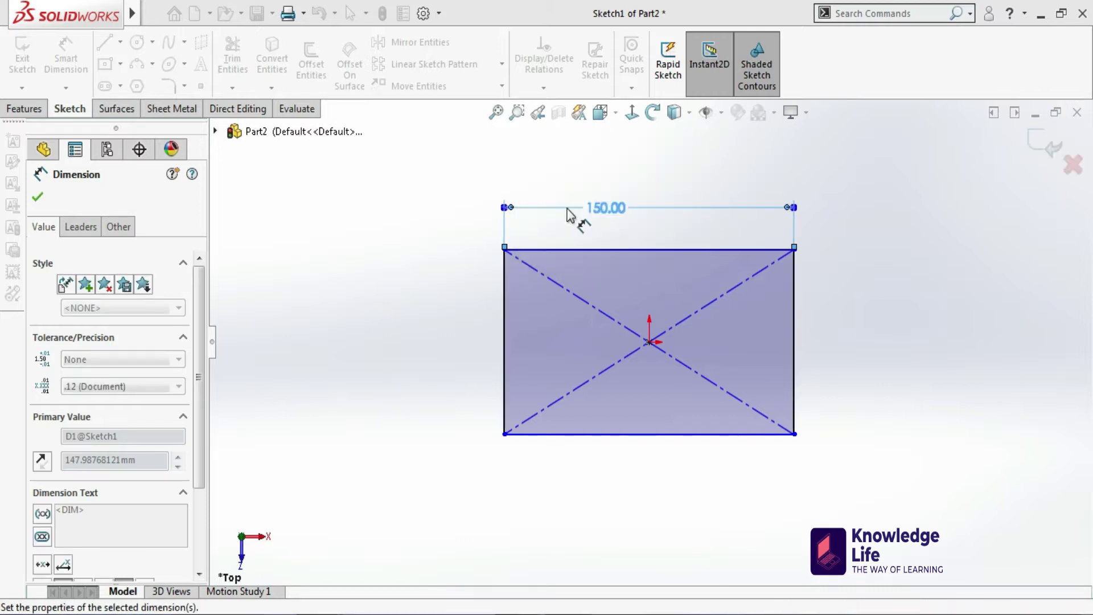
pyautogui.click(506, 330)
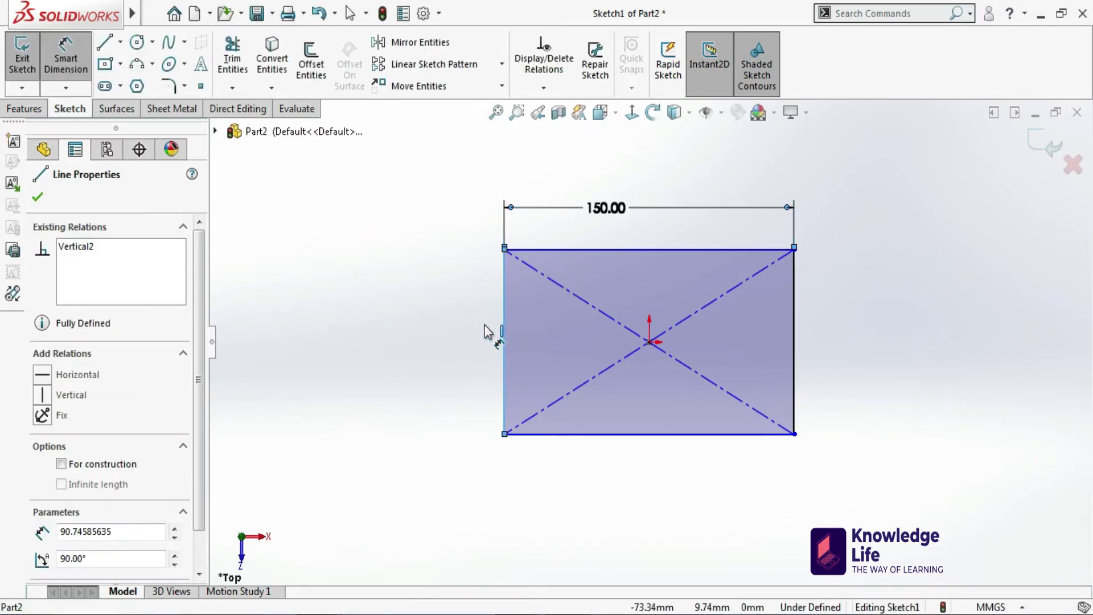
pyautogui.click(472, 330)
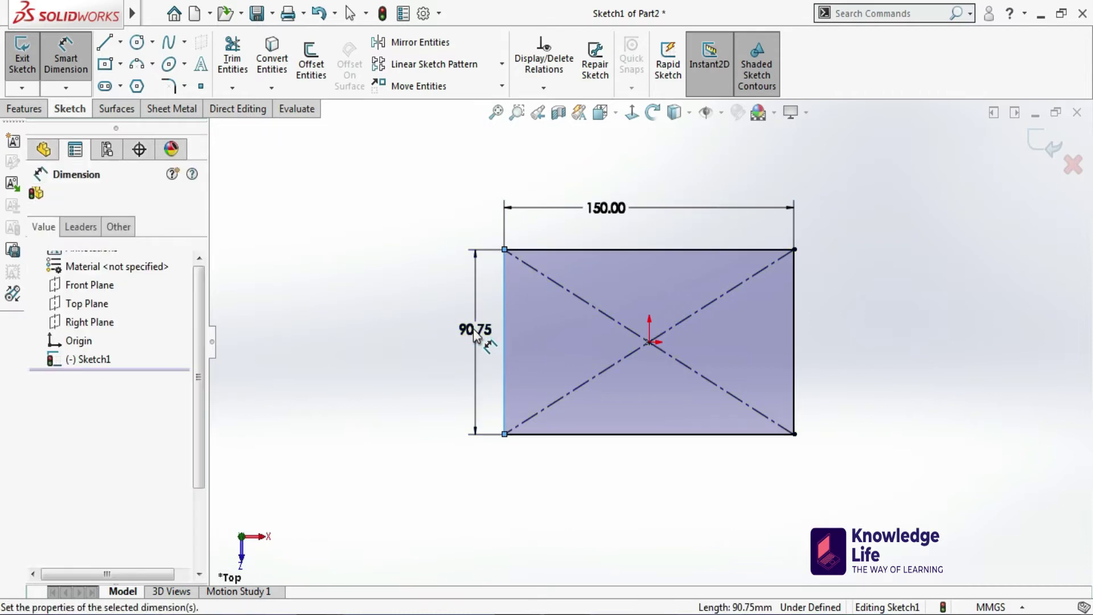
pyautogui.write('80')
pyautogui.press('Return')
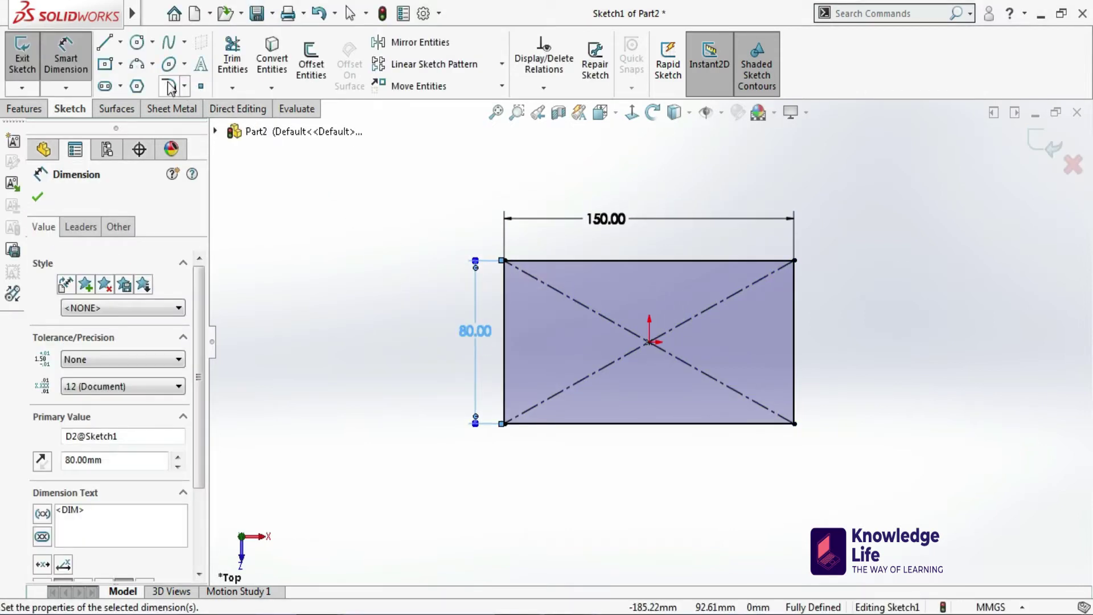
# Round all four corners of the rectangle with 10 mm sketch fillets and exit the sketch
pyautogui.click(169, 88)
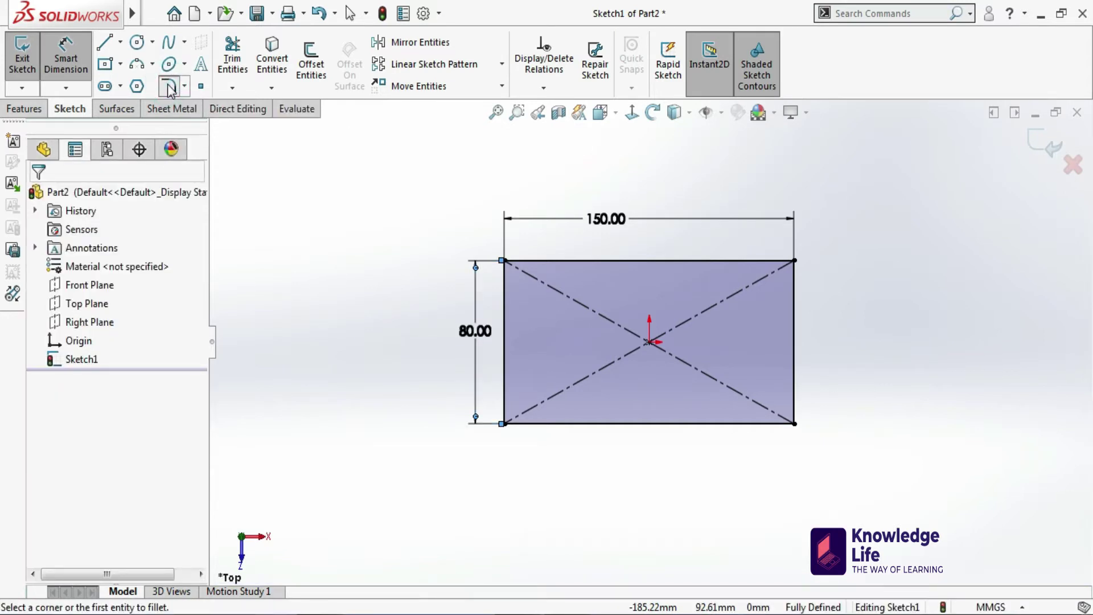
pyautogui.moveTo(421, 226)
pyautogui.mouseDown()
pyautogui.moveTo(526, 316)
pyautogui.moveTo(848, 481)
pyautogui.mouseUp()
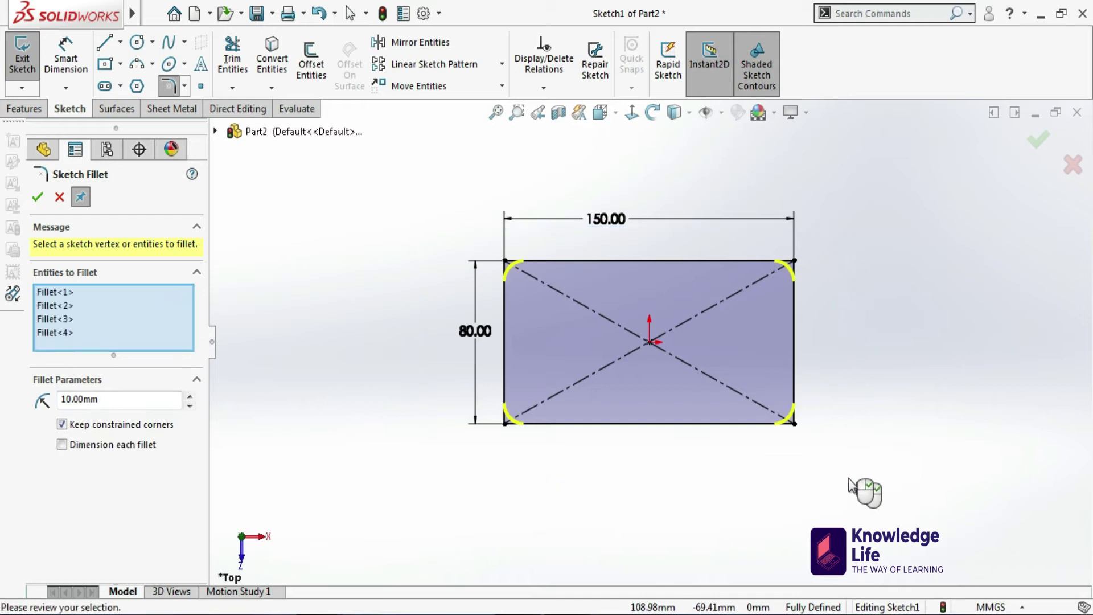
pyautogui.click(37, 198)
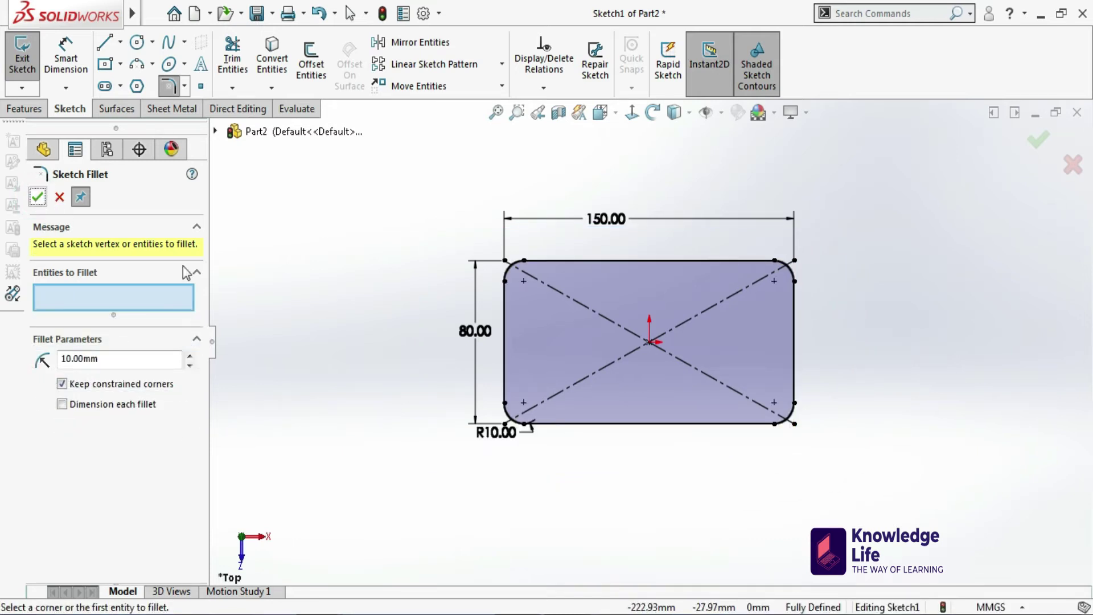
pyautogui.click(45, 194)
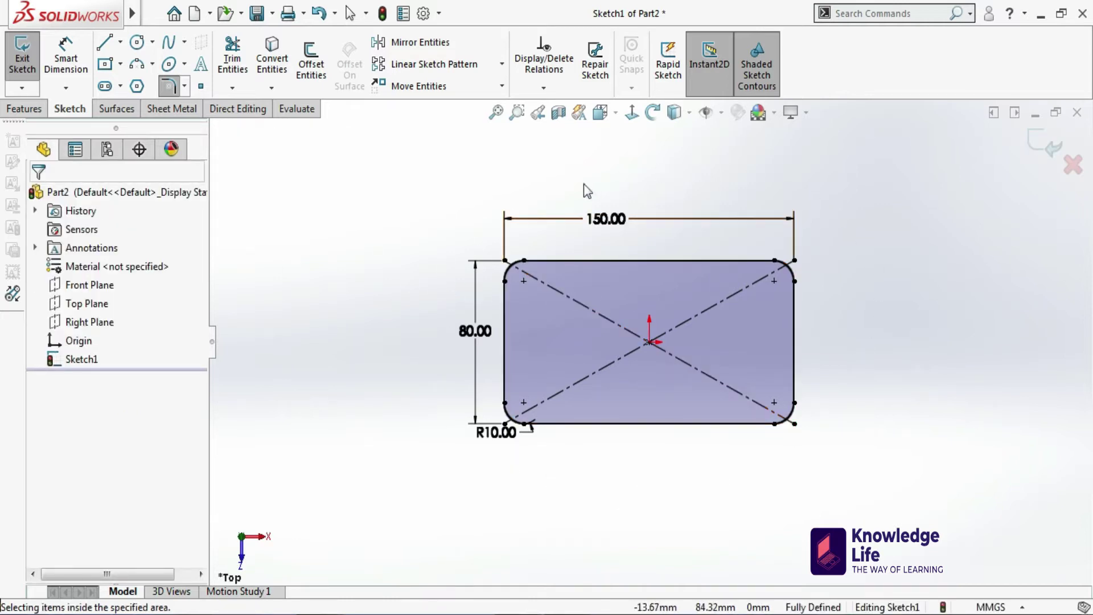
pyautogui.click(1053, 151)
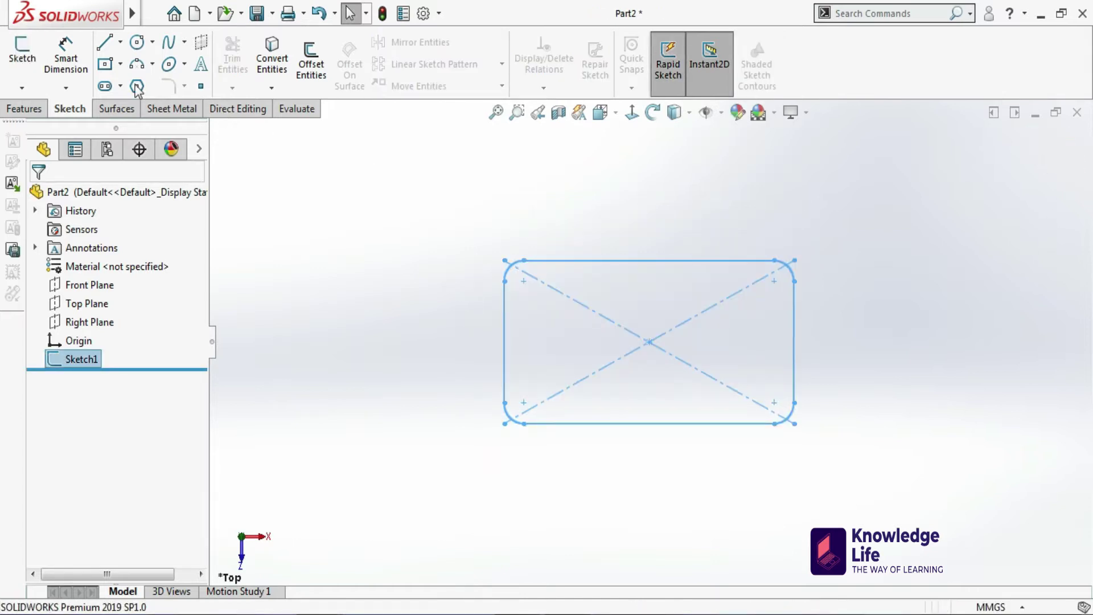
# Extrude the rounded rectangle upward as a blind boss with a depth of 180 mm
pyautogui.click(23, 108)
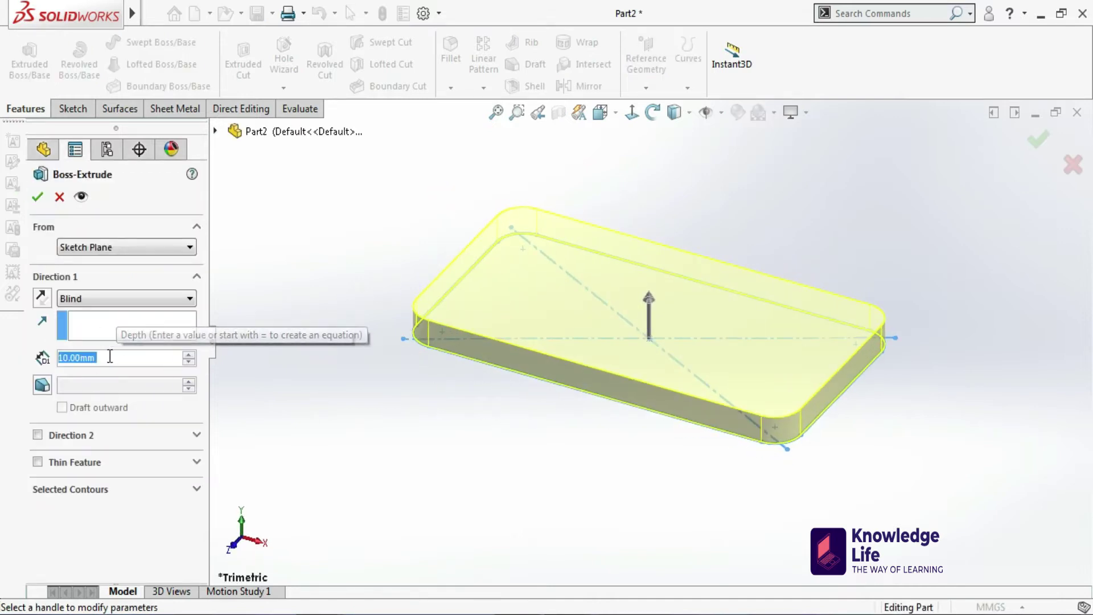
pyautogui.click(58, 357)
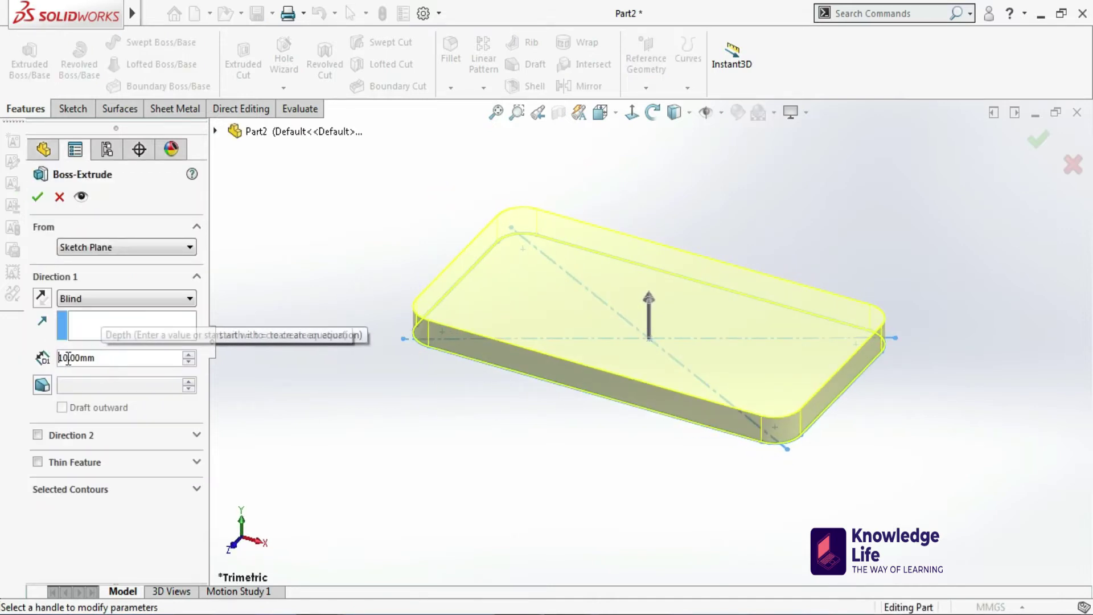
pyautogui.click(111, 355)
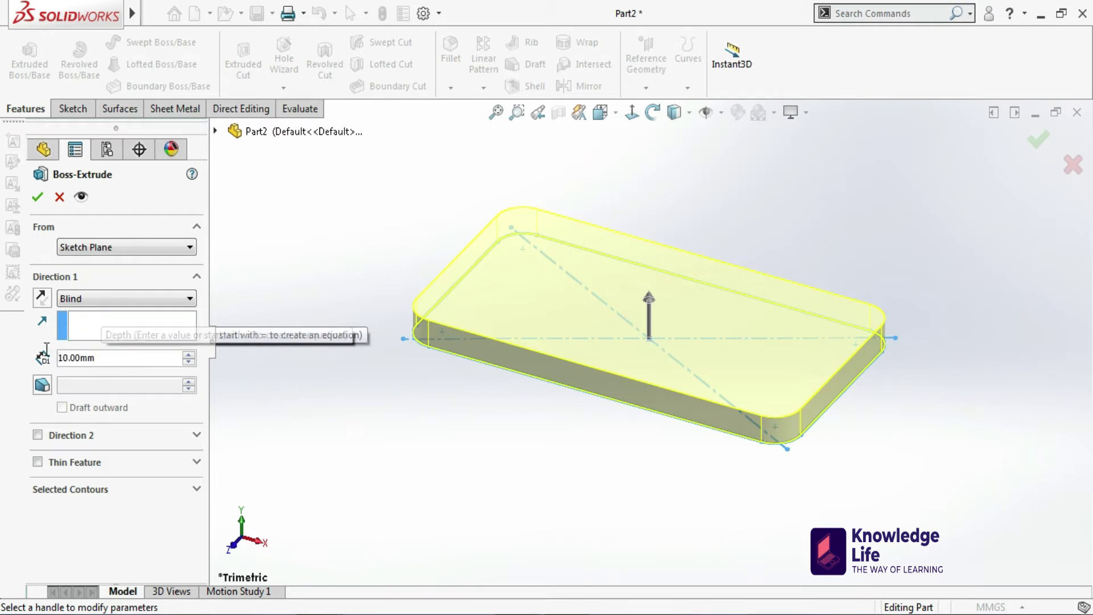
pyautogui.moveTo(102, 359); pyautogui.dragTo(60, 358)
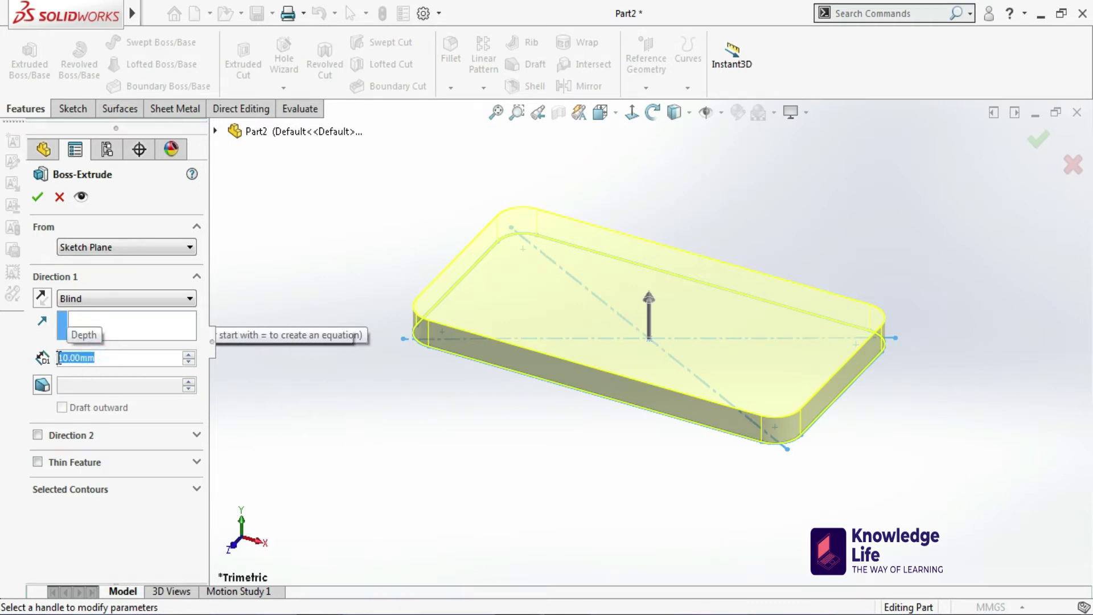
pyautogui.write('180')
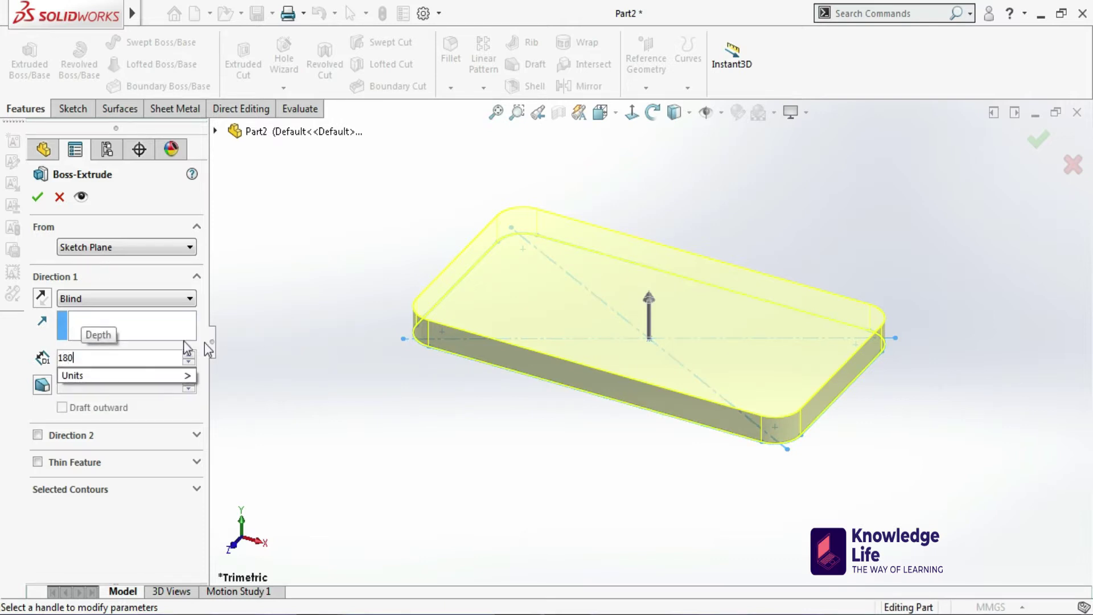
pyautogui.click(274, 366)
pyautogui.click(39, 198)
pyautogui.scroll(3, 528, 425)
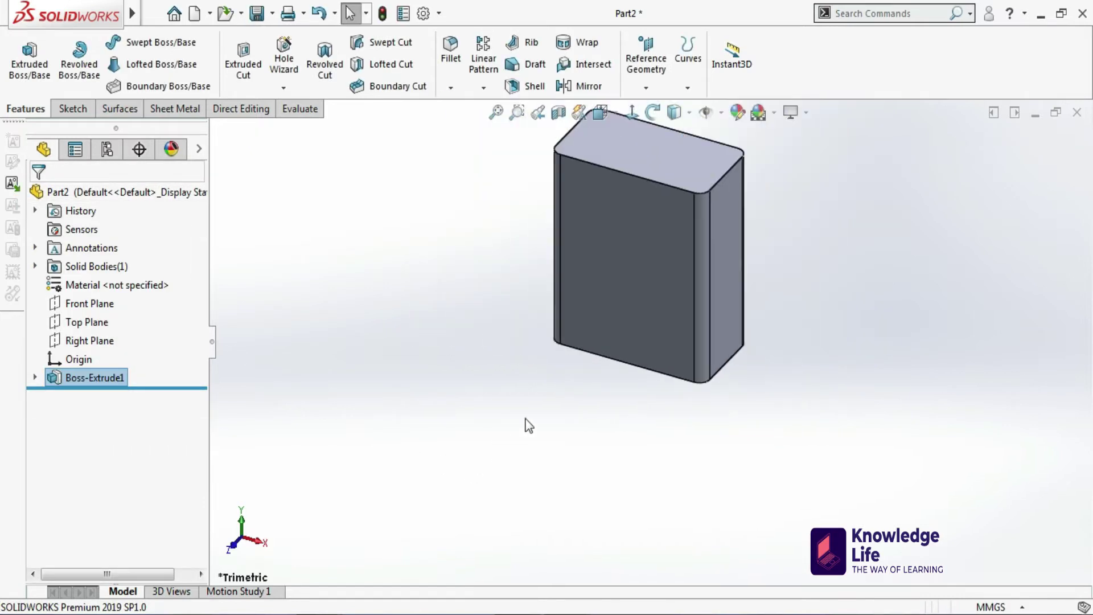
pyautogui.scroll(-3, 649, 160)
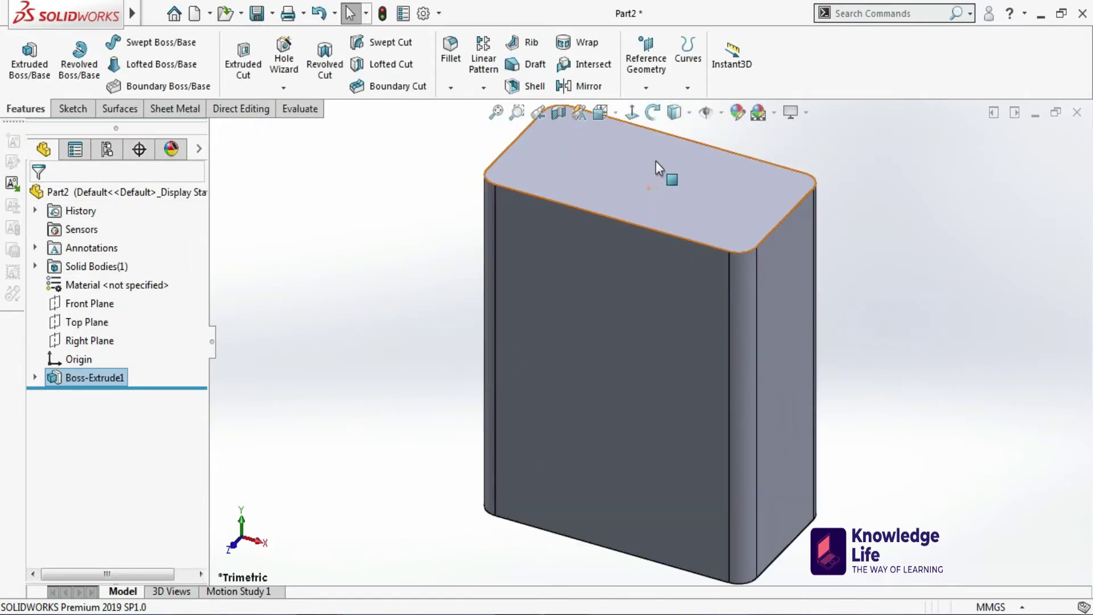
# Change the scene background to Plain White
pyautogui.click(773, 114)
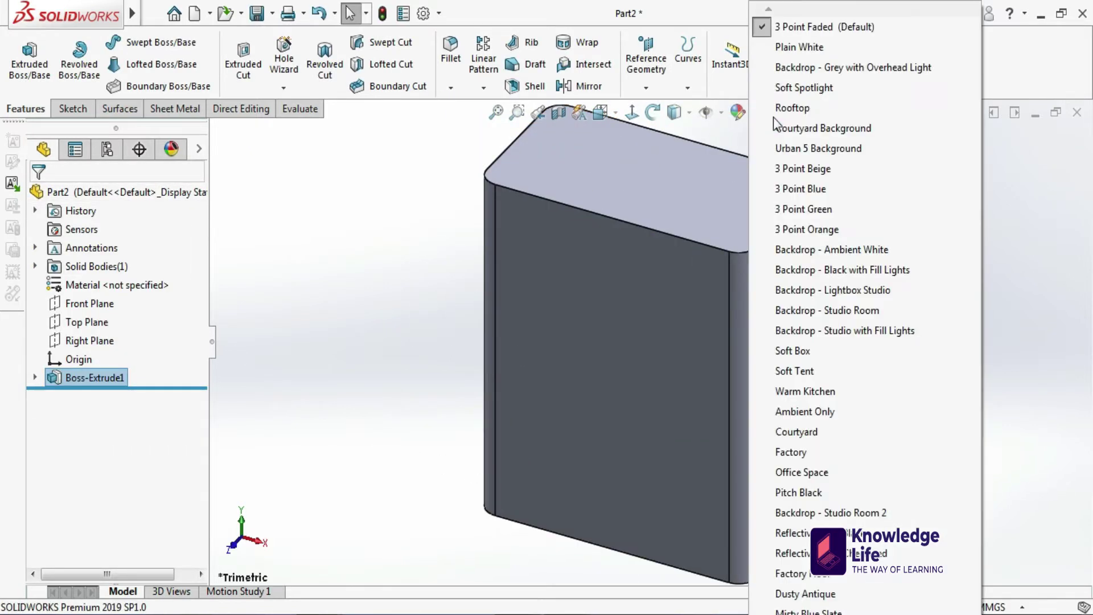
pyautogui.click(805, 42)
pyautogui.scroll(3, 805, 239)
pyautogui.scroll(-2, 674, 185)
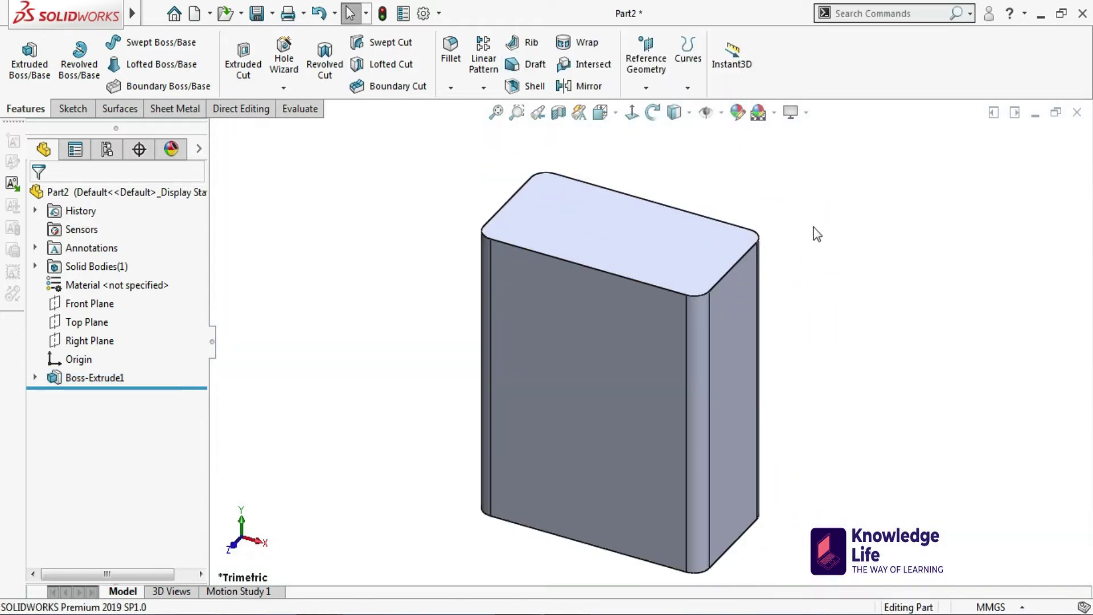
# Create a reference plane offset 46 mm above the top face of the block
pyautogui.click(645, 87)
pyautogui.click(658, 108)
pyautogui.click(597, 228)
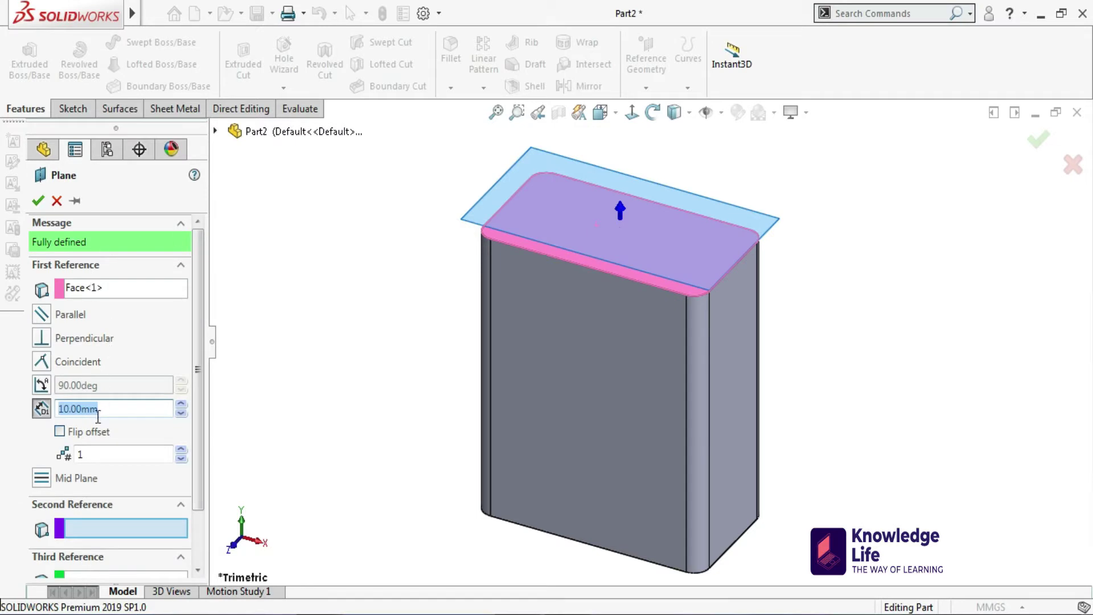
pyautogui.doubleClick(113, 410)
pyautogui.write('46')
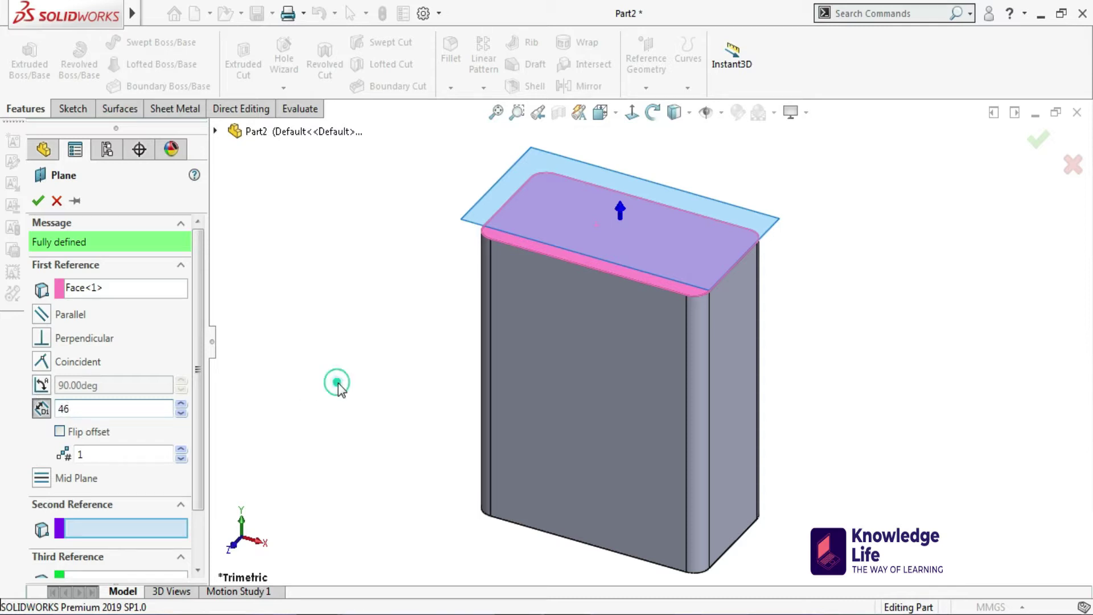
pyautogui.press('Return')
pyautogui.click(37, 201)
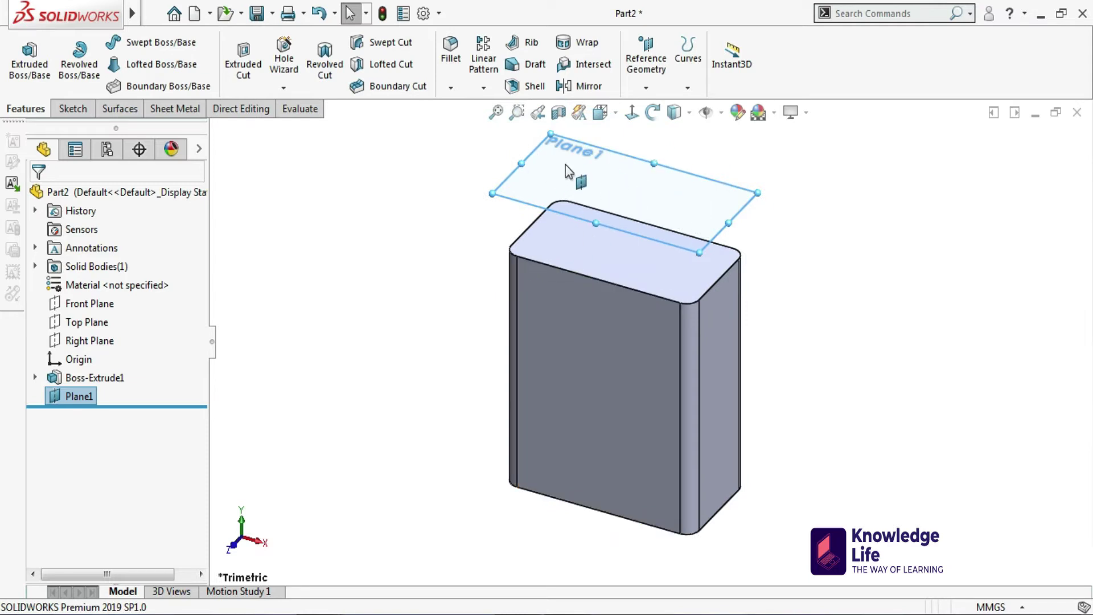
# Sketch two concentric circles, about 43 mm and 30 mm in diameter, on the offset plane, left of the origin
pyautogui.click(73, 108)
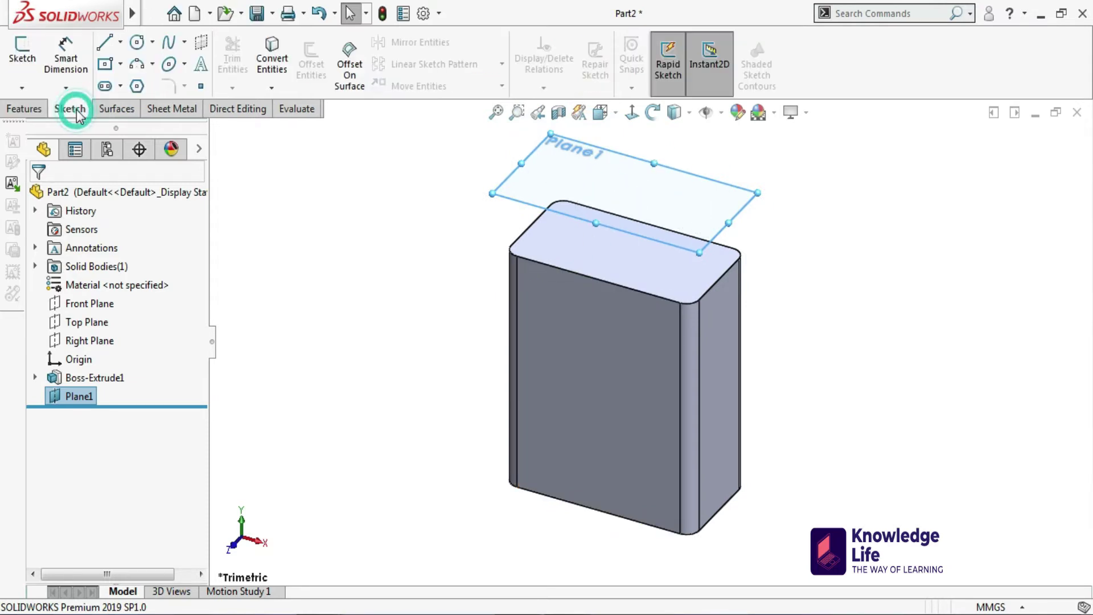
pyautogui.click(20, 57)
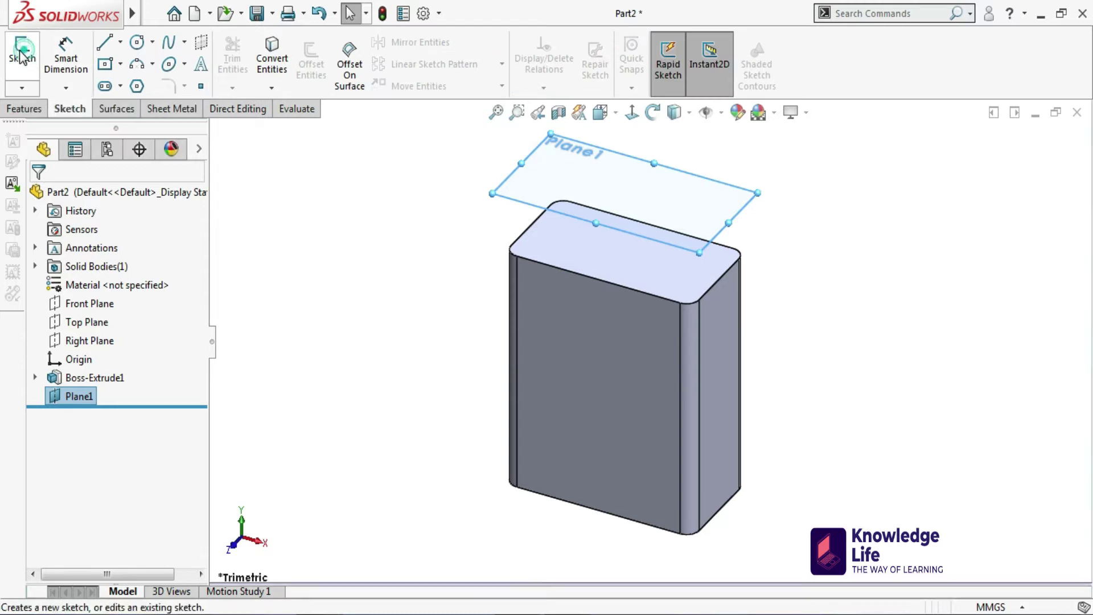
pyautogui.click(630, 112)
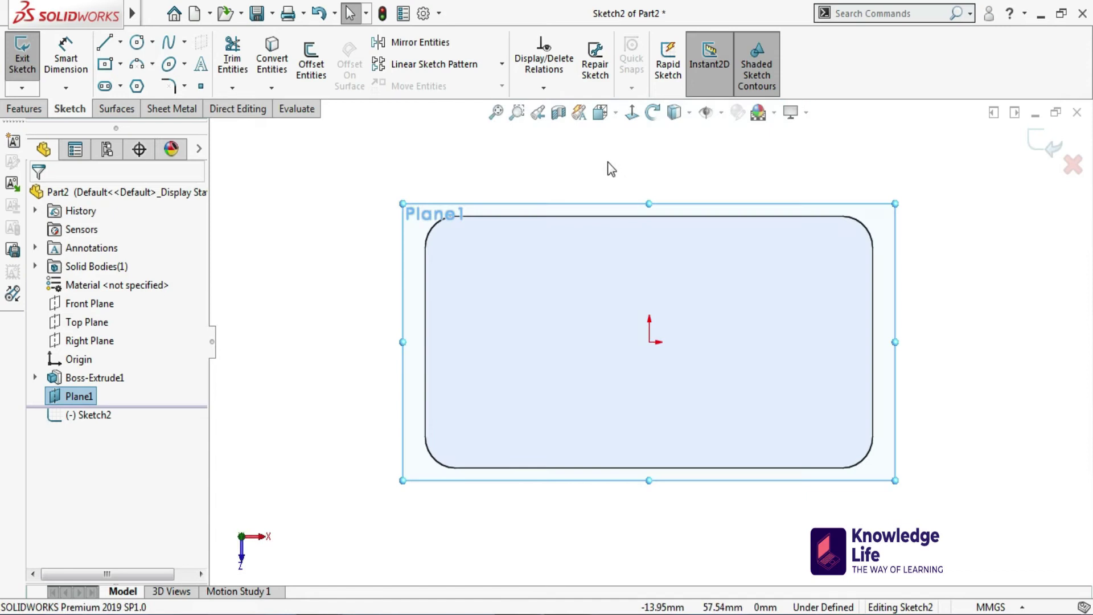
pyautogui.click(137, 43)
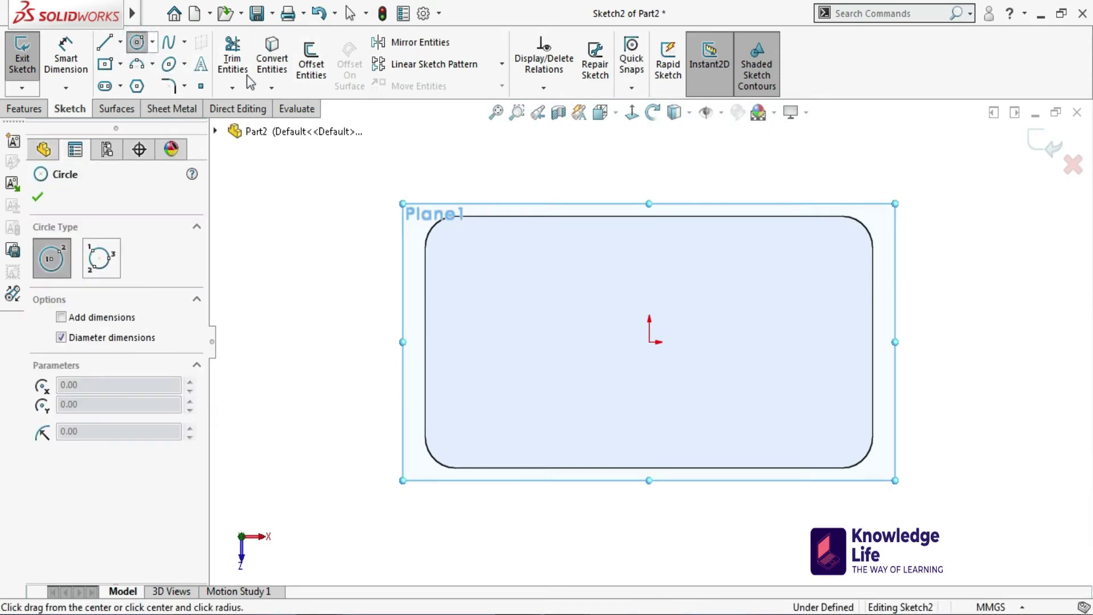
pyautogui.click(524, 342)
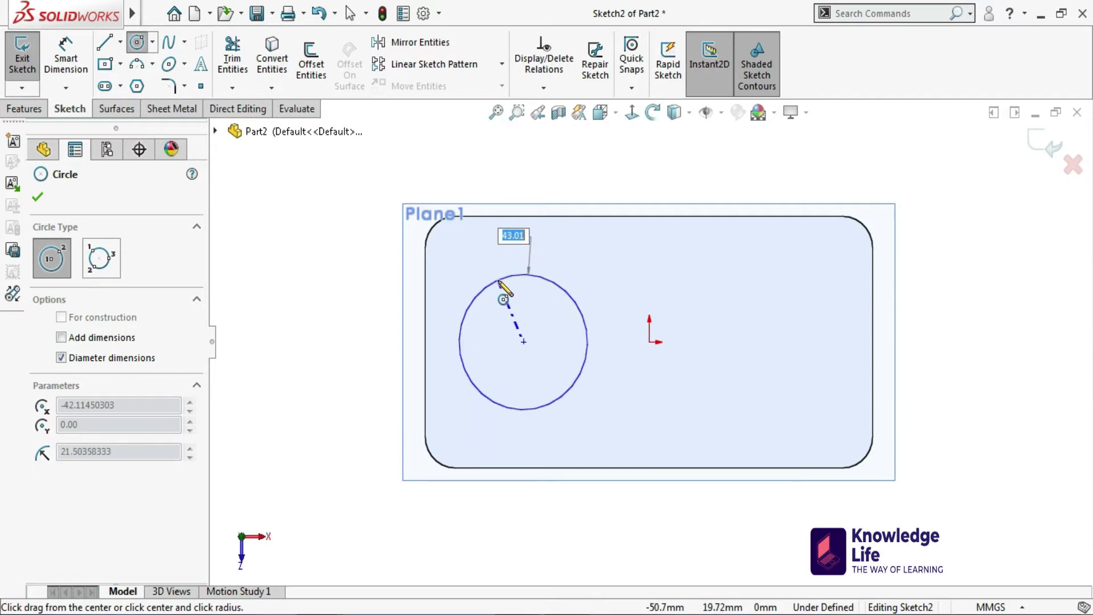
pyautogui.click(498, 281)
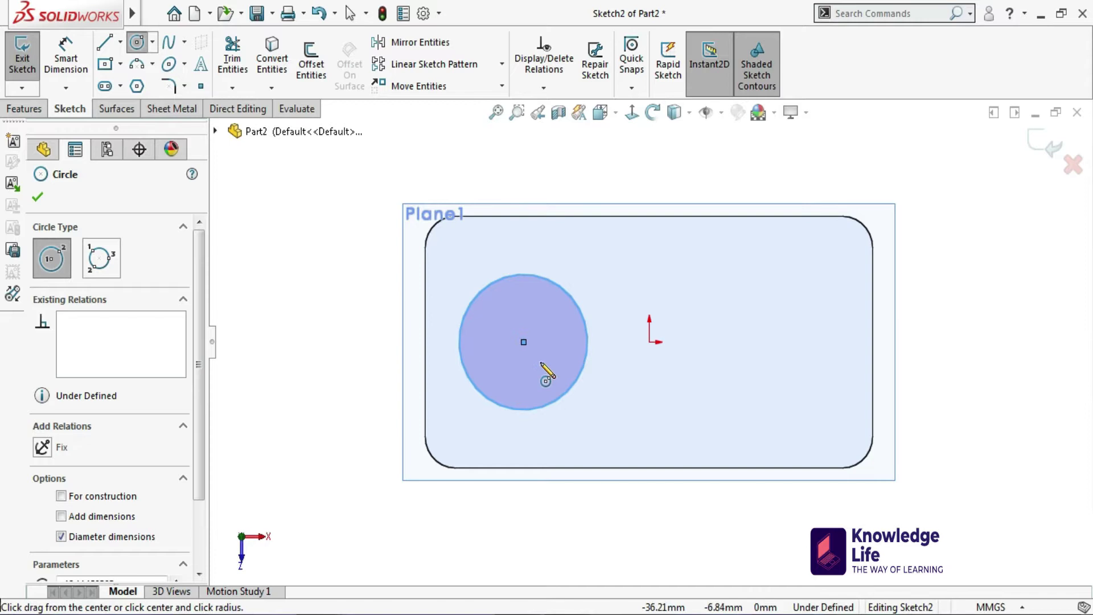
pyautogui.click(524, 342)
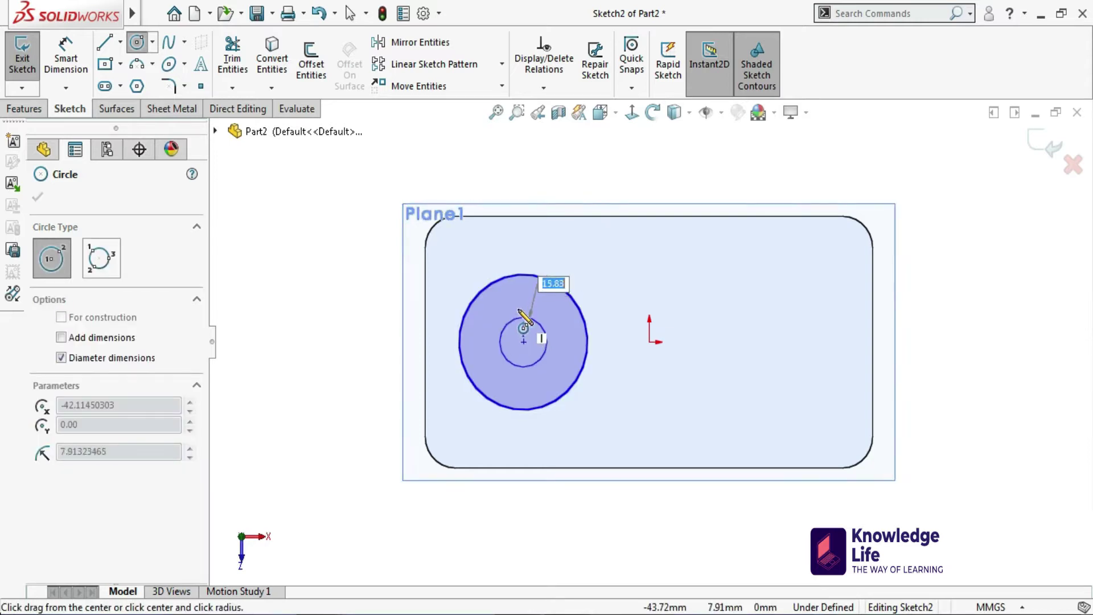
pyautogui.click(521, 295)
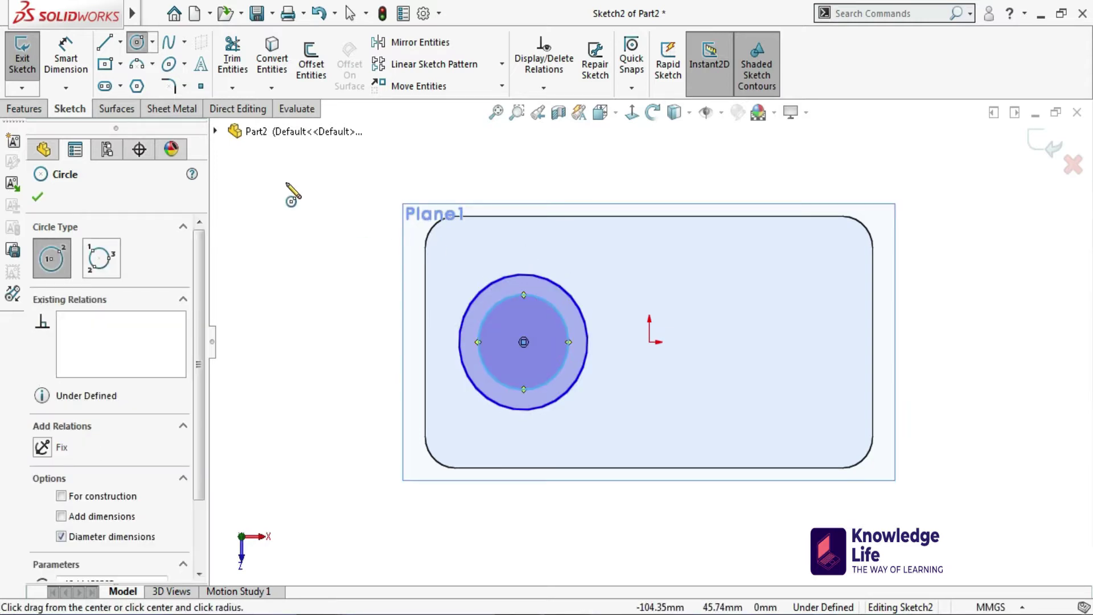
# Dimension the circles' centre 40 mm from the block's left edge
pyautogui.click(65, 57)
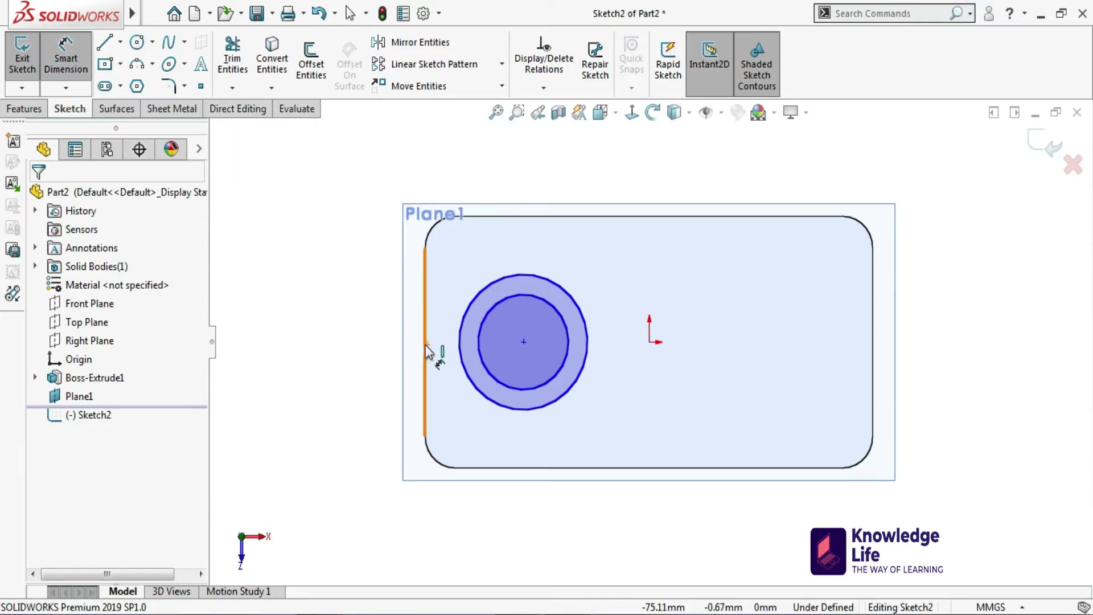
pyautogui.click(524, 342)
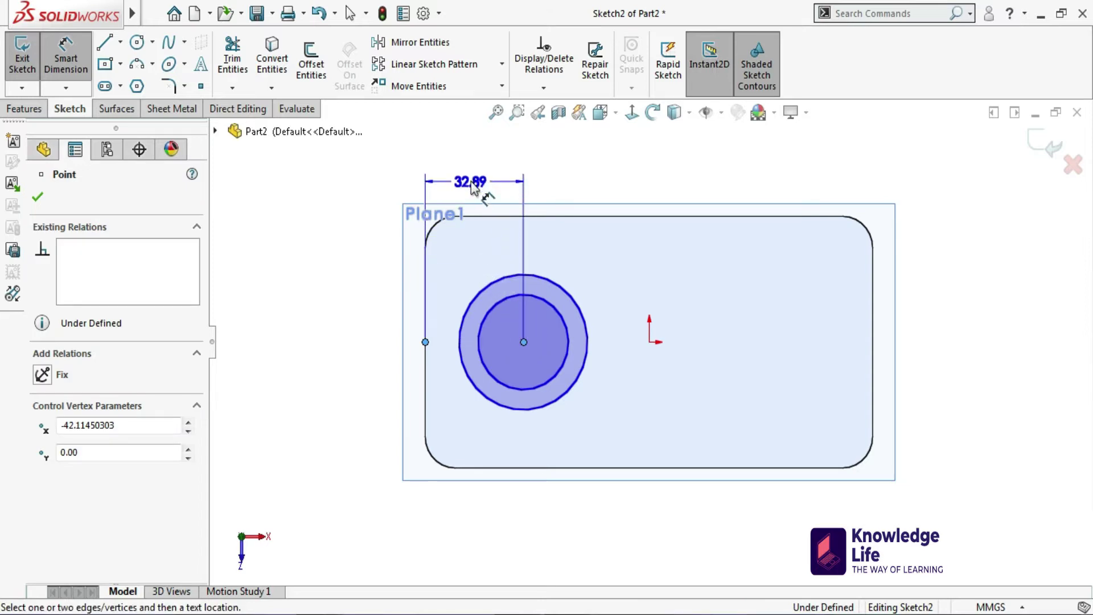
pyautogui.click(470, 185)
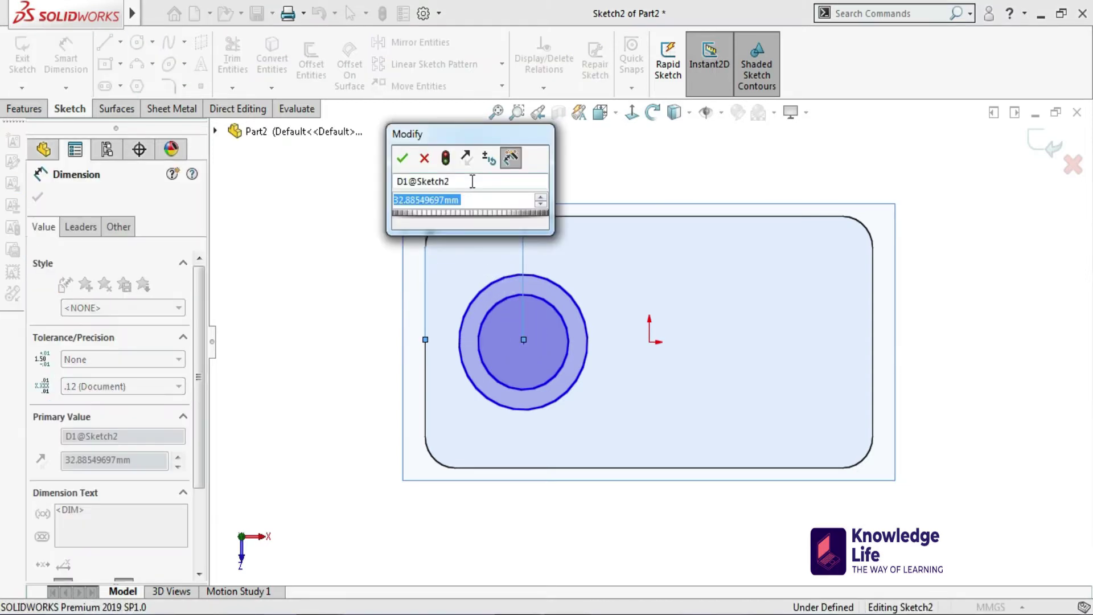
pyautogui.write('40')
pyautogui.press('Return')
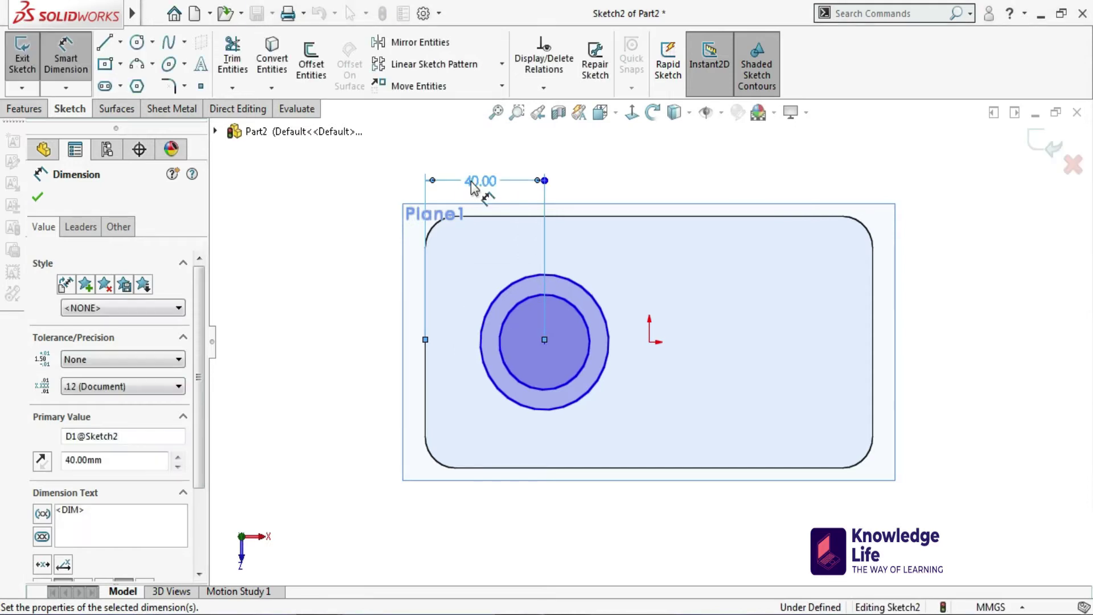
# Dimension the outer circle to a diameter of 50 mm and the inner circle to 43 mm
pyautogui.click(560, 279)
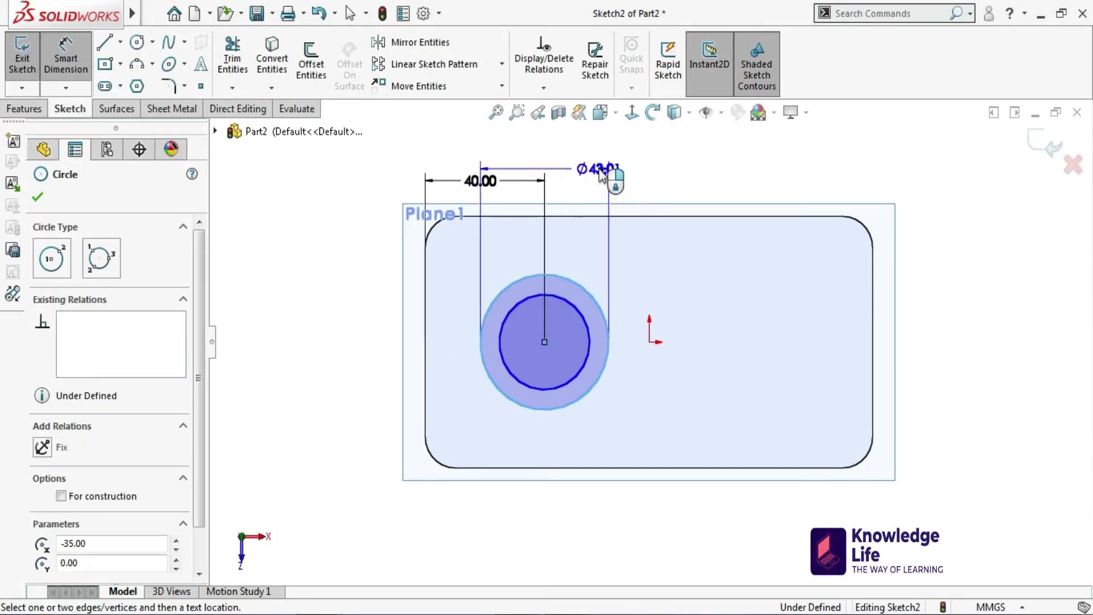
pyautogui.click(555, 150)
pyautogui.write('50')
pyautogui.press('Return')
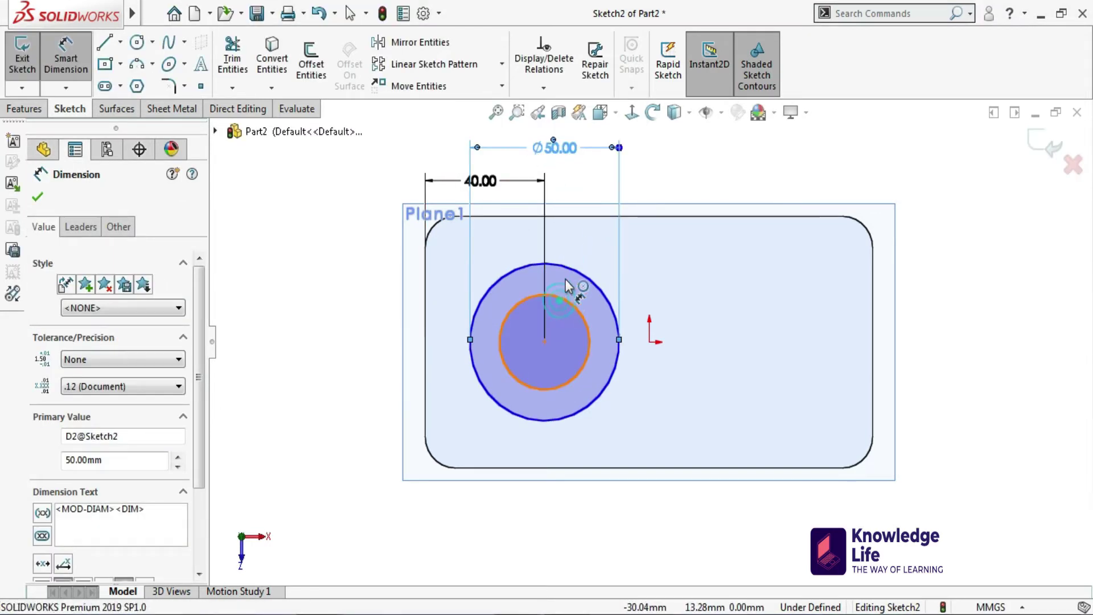
pyautogui.click(566, 293)
pyautogui.click(557, 184)
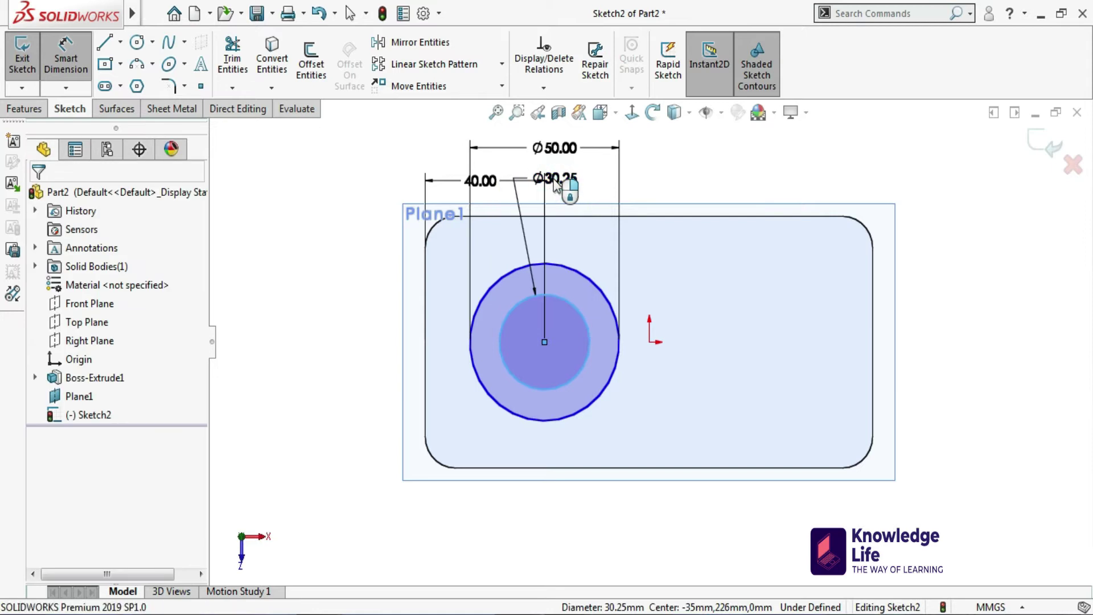
pyautogui.click(555, 183)
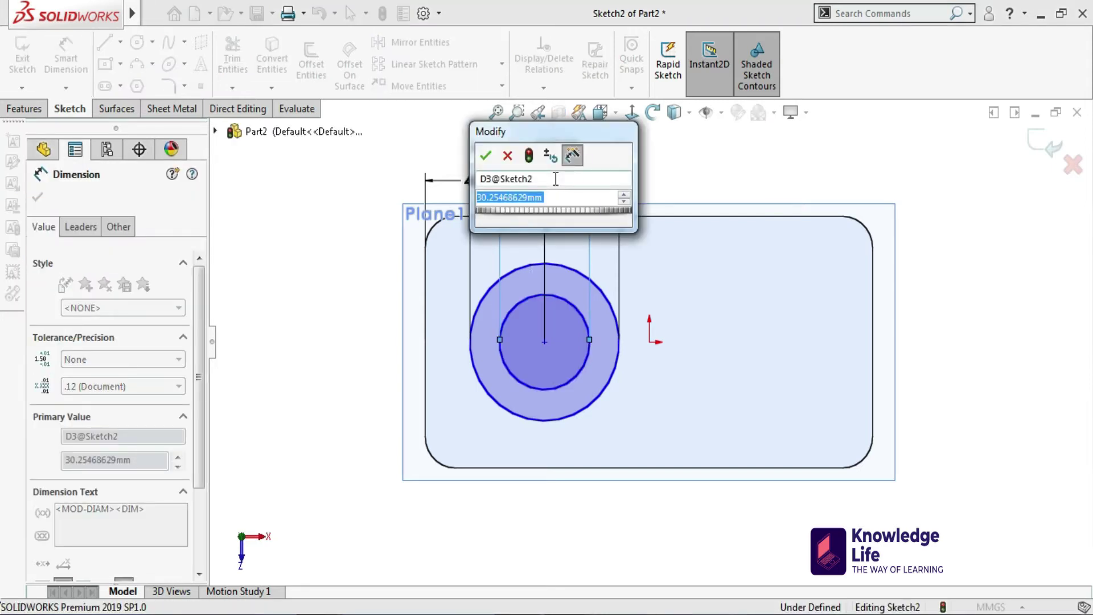
pyautogui.write('43')
pyautogui.press('Return')
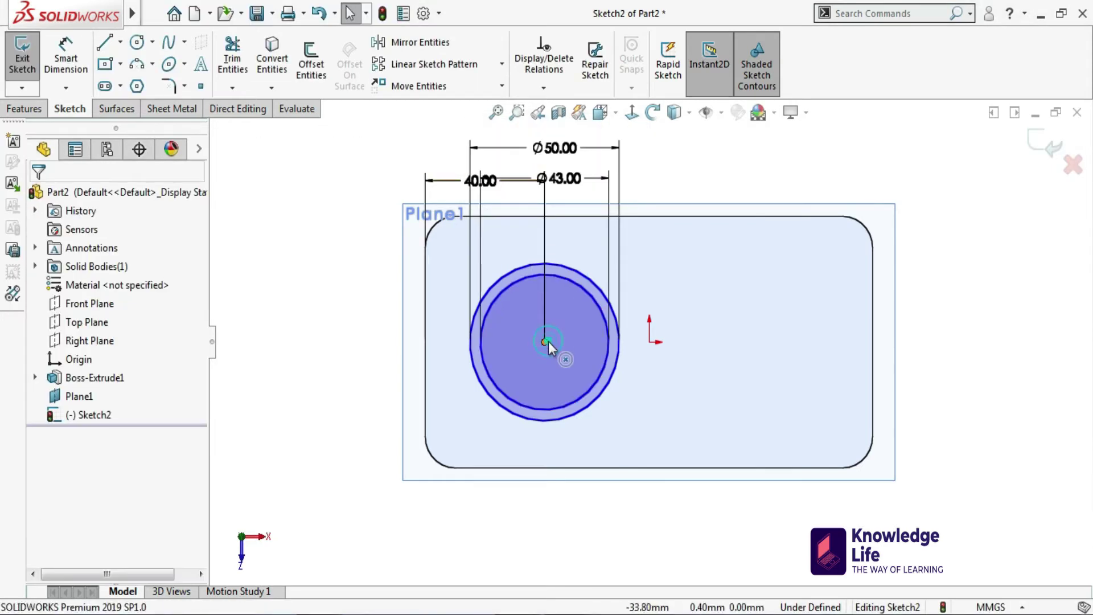
# Add a horizontal relation between the circles' centre and the origin, and exit the sketch
pyautogui.click(548, 341)
pyautogui.keyDown('ctrl'); pyautogui.click(649, 341); pyautogui.keyUp('ctrl')
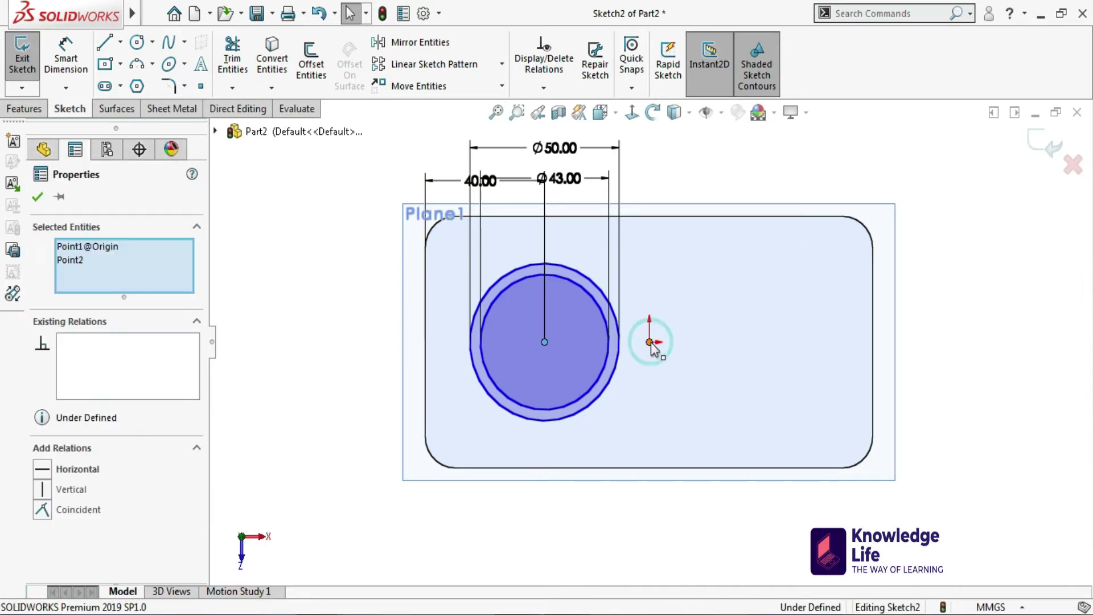
pyautogui.click(42, 470)
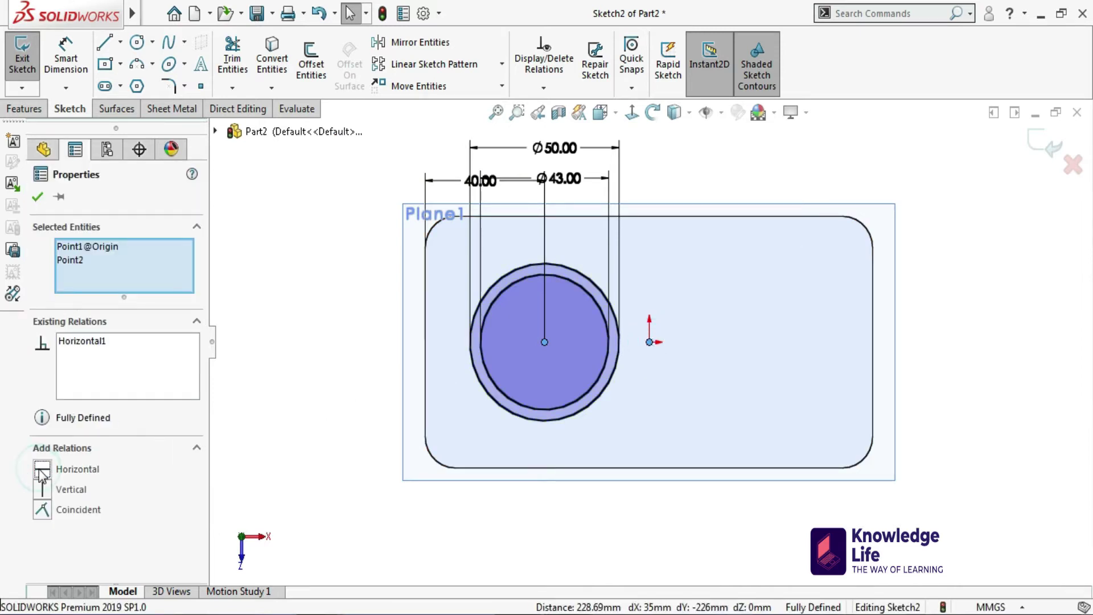
pyautogui.click(37, 199)
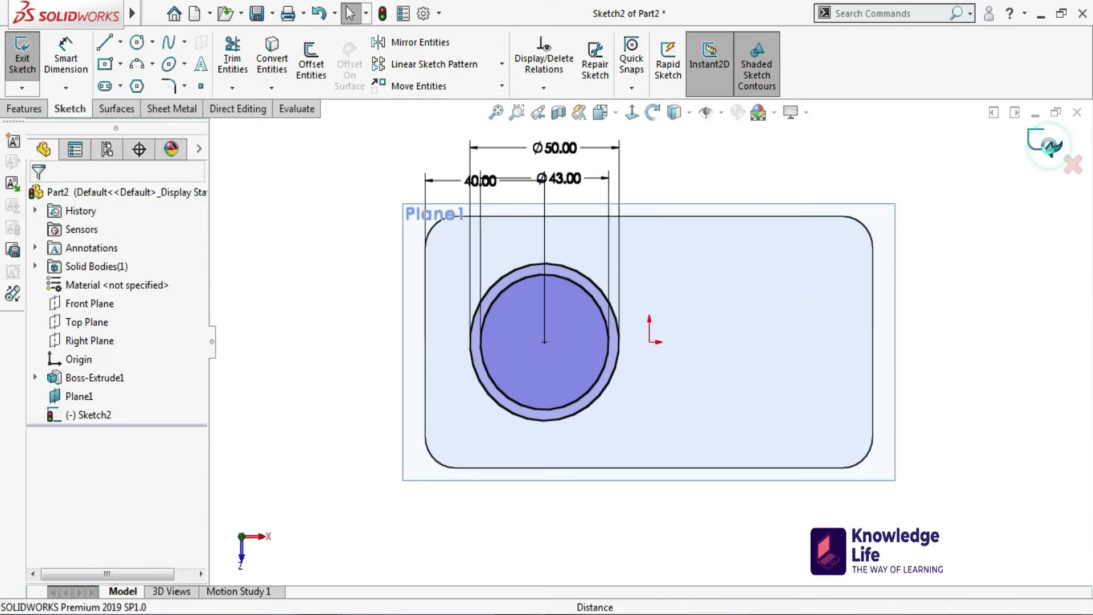
pyautogui.click(1052, 149)
# Extrude only the outer circle's contour upward from the sketch plane as a 20 mm blind boss
pyautogui.moveTo(801, 357); pyautogui.dragTo(605, 217, button='middle')
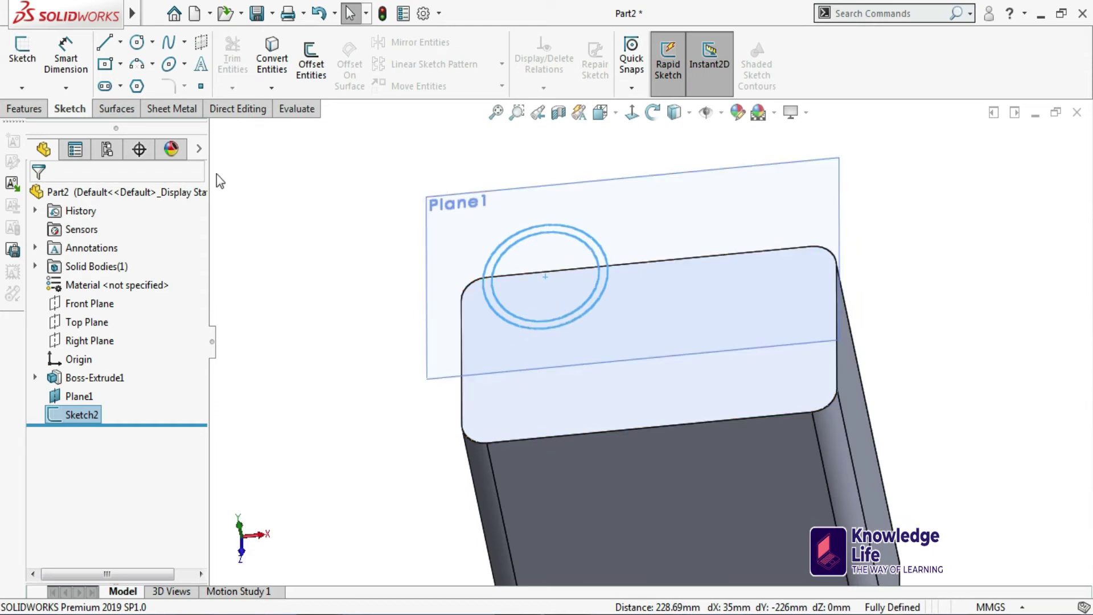
pyautogui.click(15, 110)
pyautogui.click(27, 67)
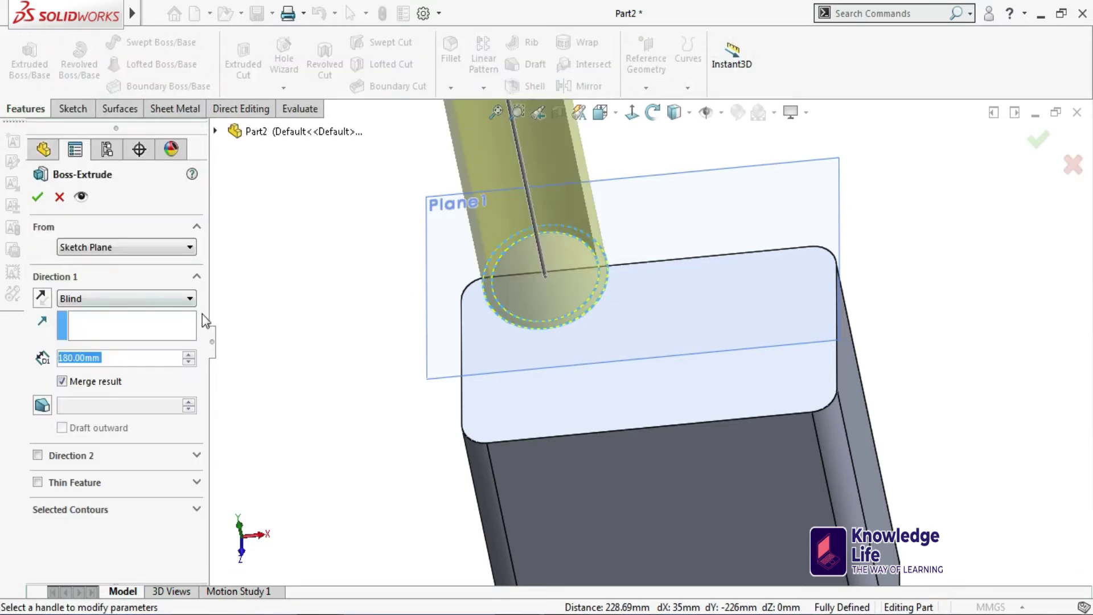
pyautogui.click(127, 516)
pyautogui.rightClick(131, 532)
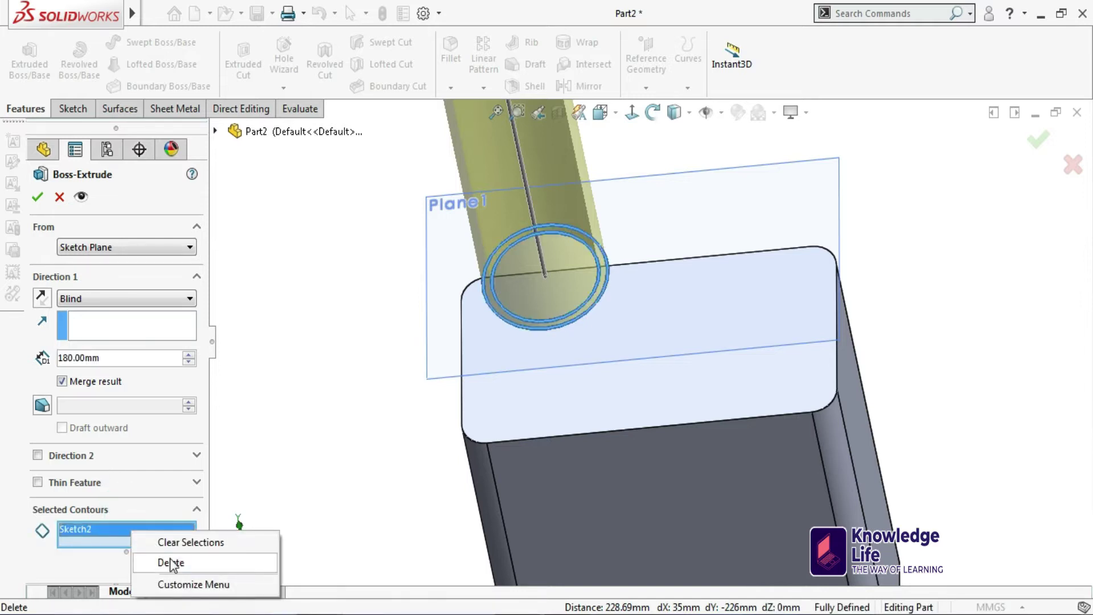
pyautogui.click(171, 563)
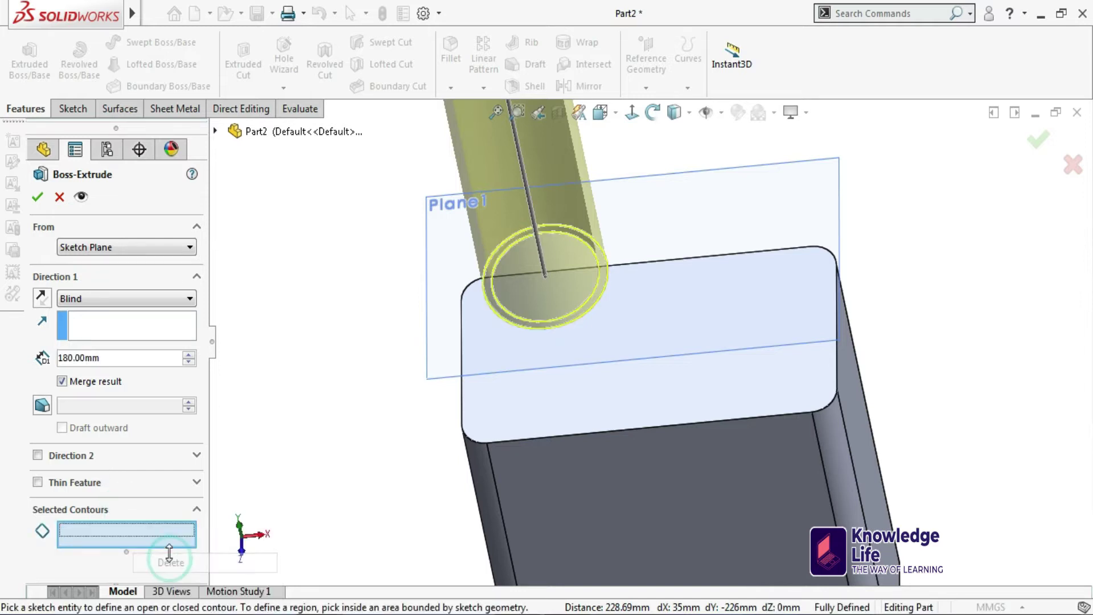
pyautogui.click(597, 304)
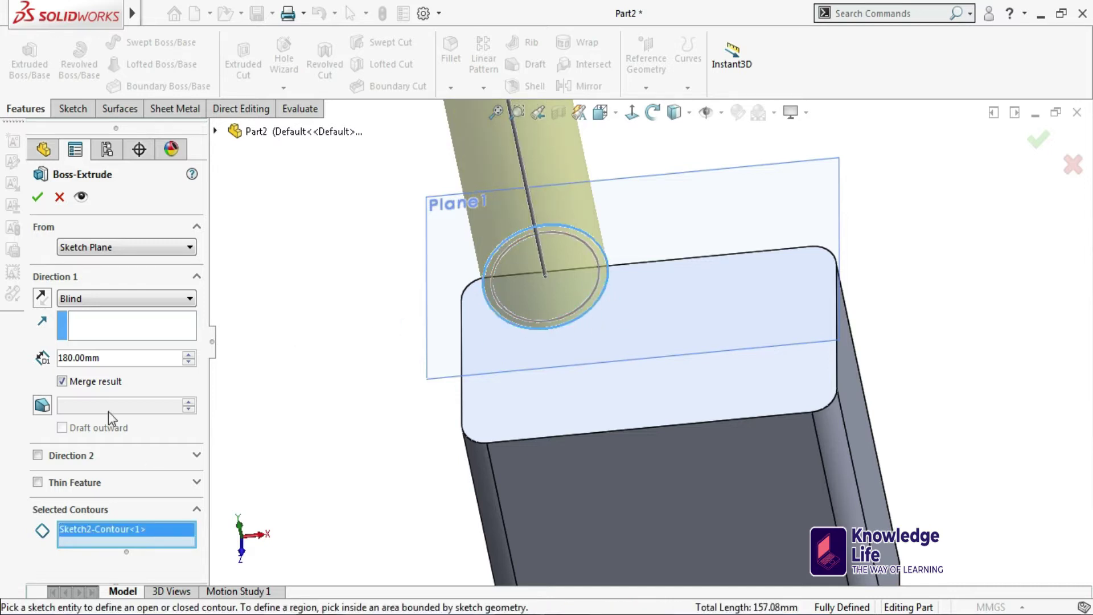
pyautogui.doubleClick(100, 357)
pyautogui.write('20')
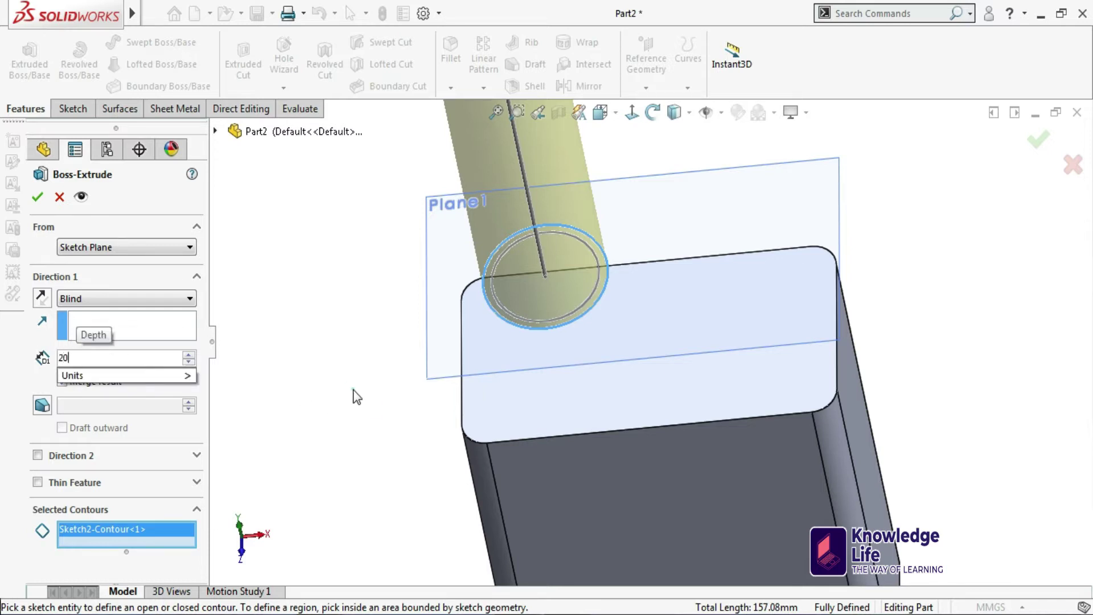
pyautogui.press('Return')
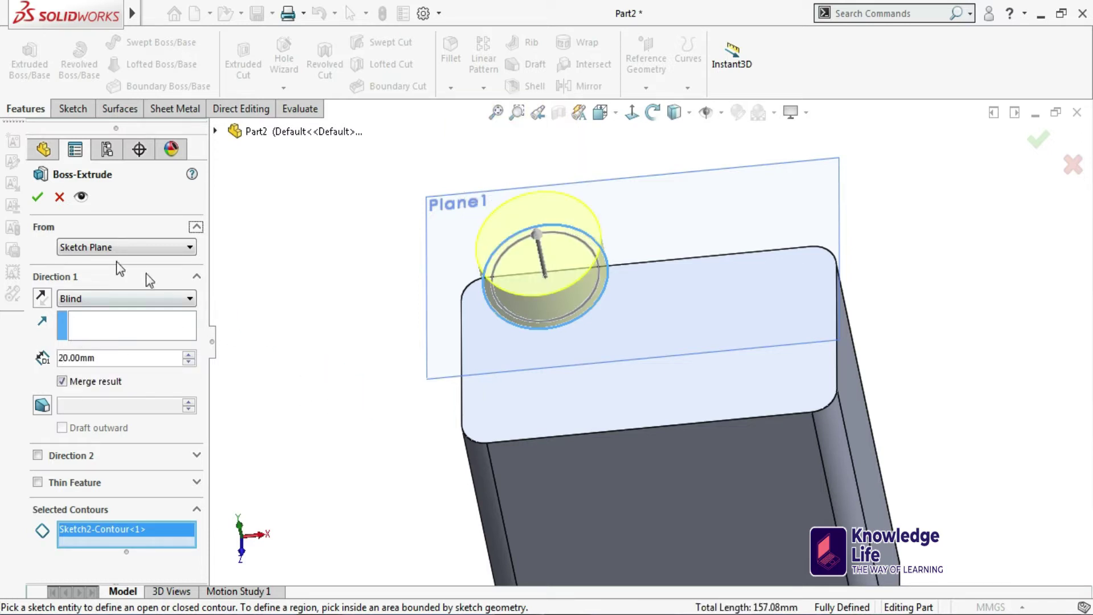
pyautogui.click(36, 198)
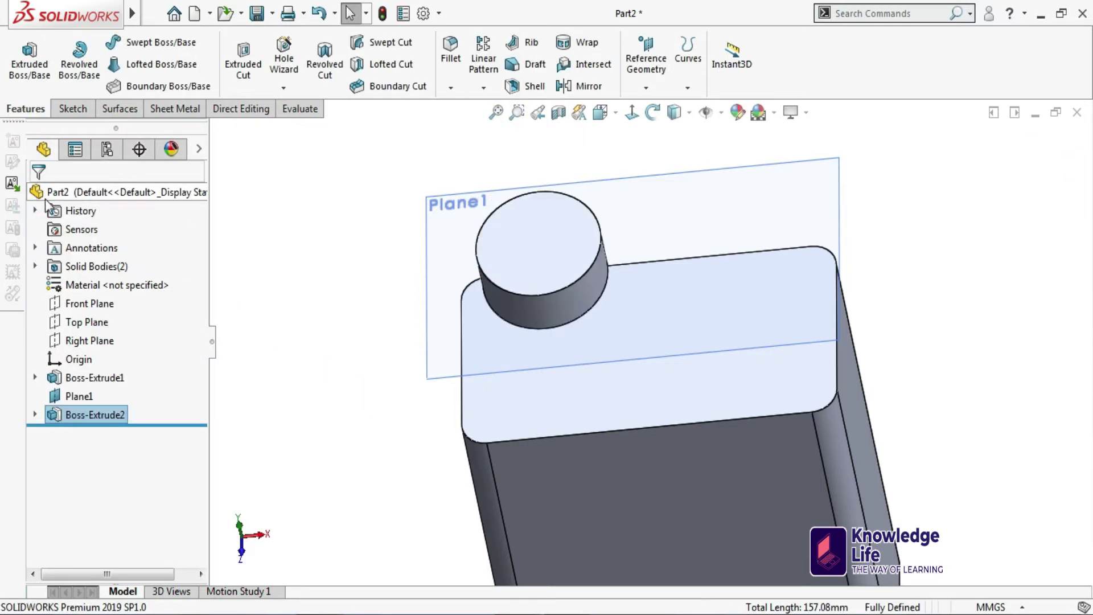
# Show the two-circle sketch absorbed by the new cylindrical boss so that it can be reused
pyautogui.click(35, 415)
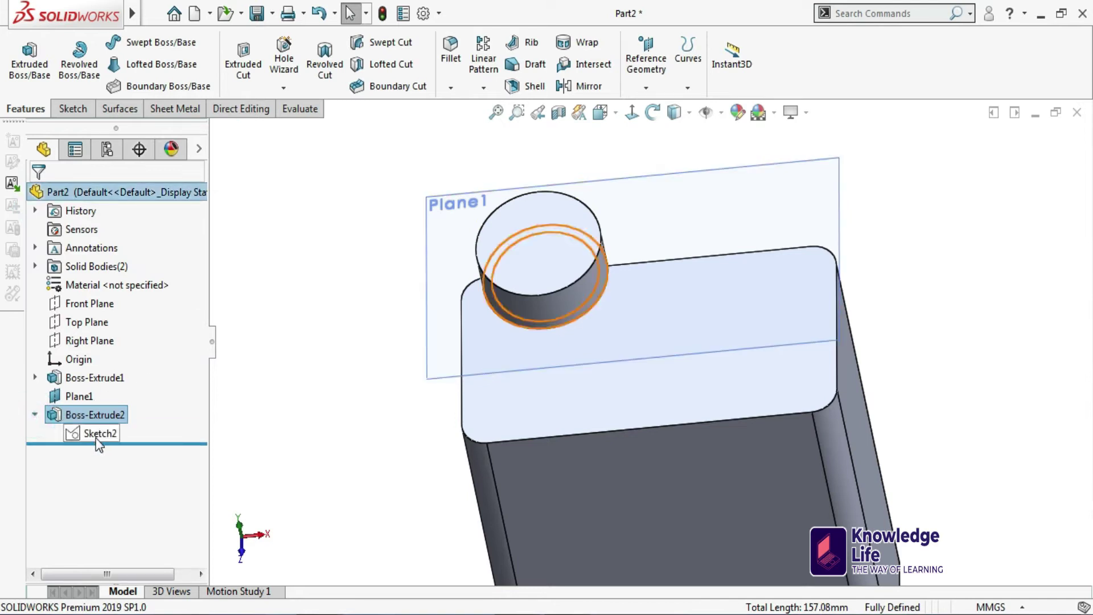
pyautogui.click(97, 435)
pyautogui.click(158, 409)
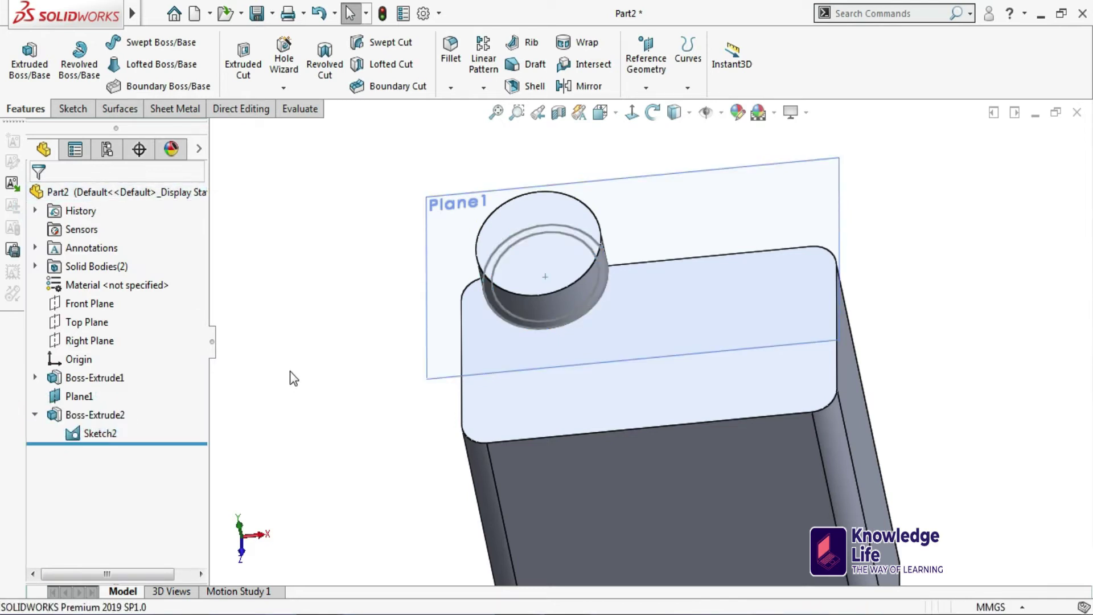
# Extrude the sketch's inner 43 mm circle as a 20 mm blind boss, starting from the top face of the cylindrical boss
pyautogui.click(30, 57)
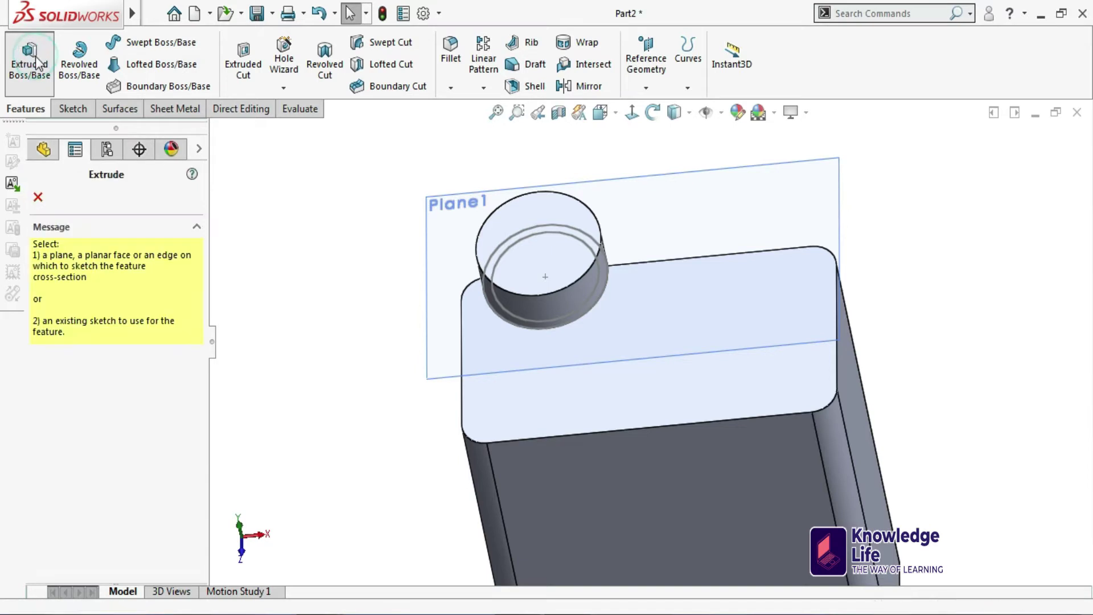
pyautogui.click(512, 246)
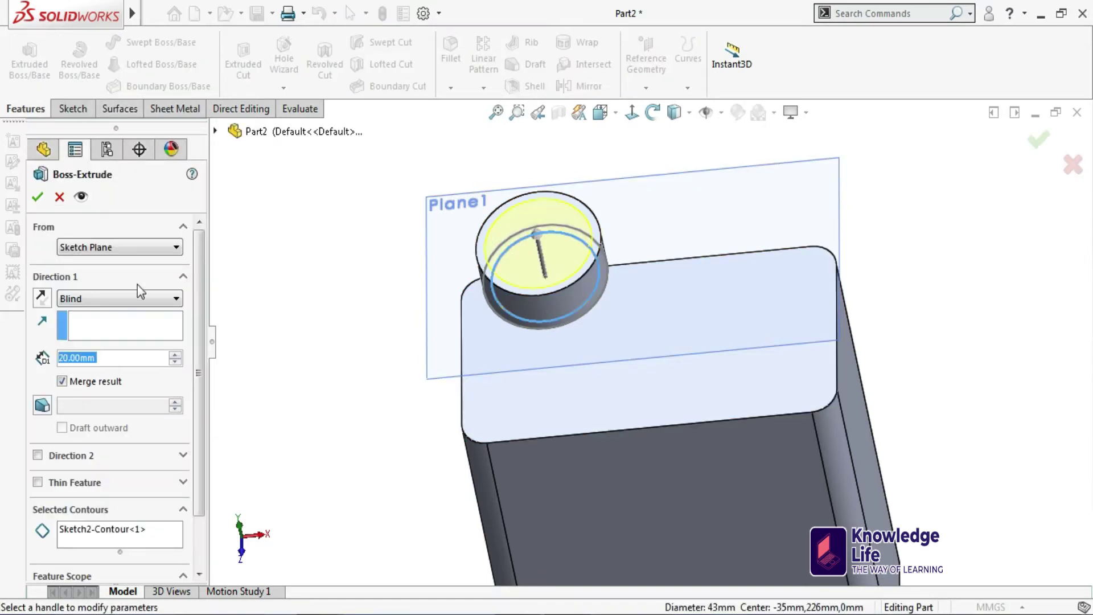
pyautogui.click(135, 250)
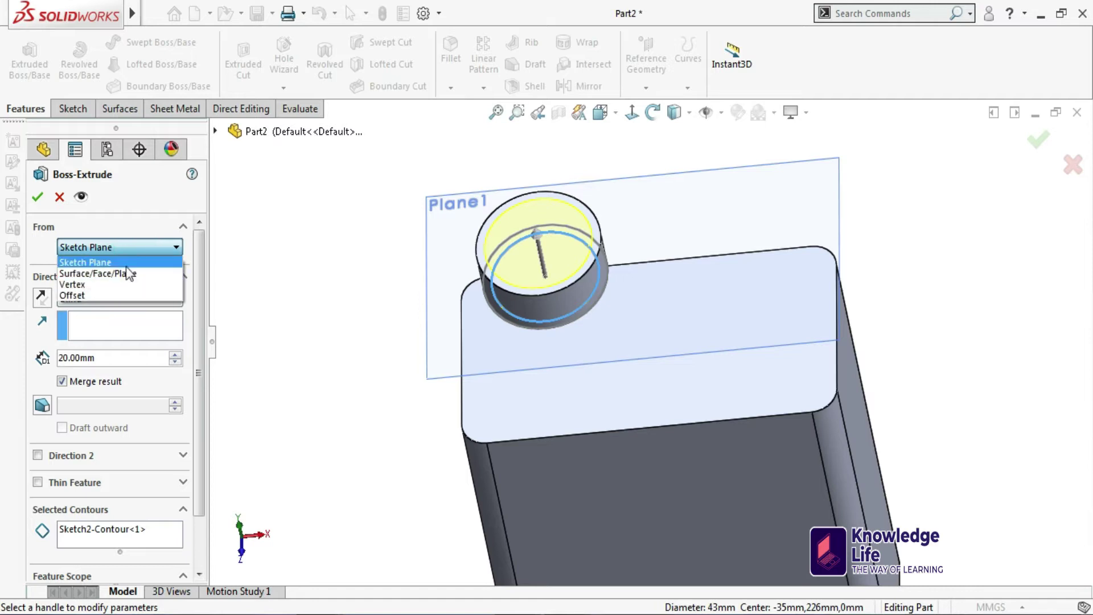
pyautogui.click(125, 273)
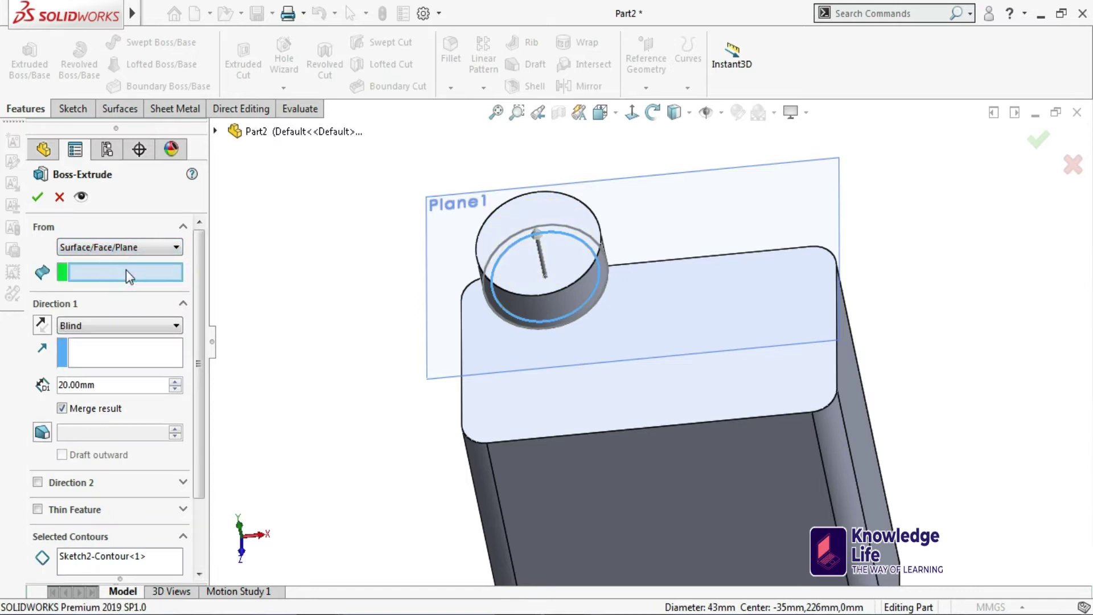
pyautogui.click(545, 215)
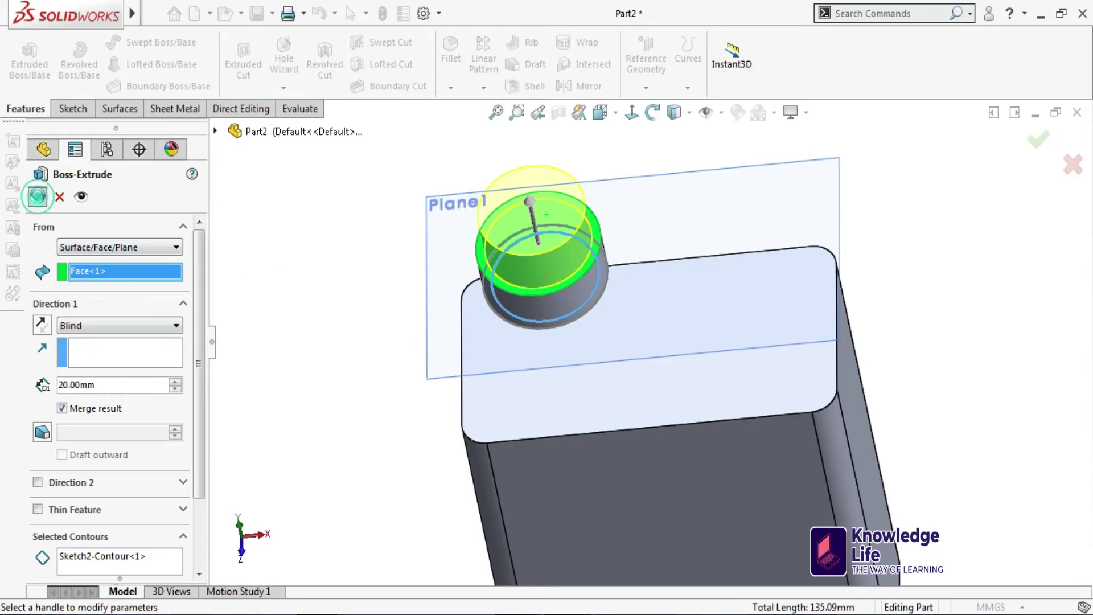
pyautogui.click(37, 196)
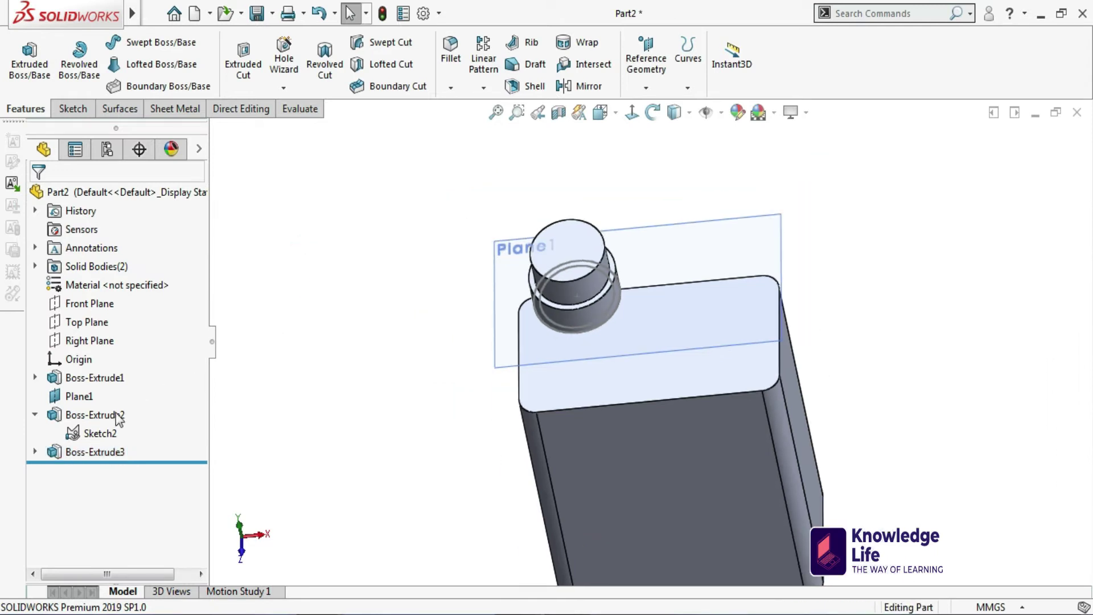
# Hide the reused two-circle sketch and the offset plane Plane1
pyautogui.click(104, 433)
pyautogui.click(128, 402)
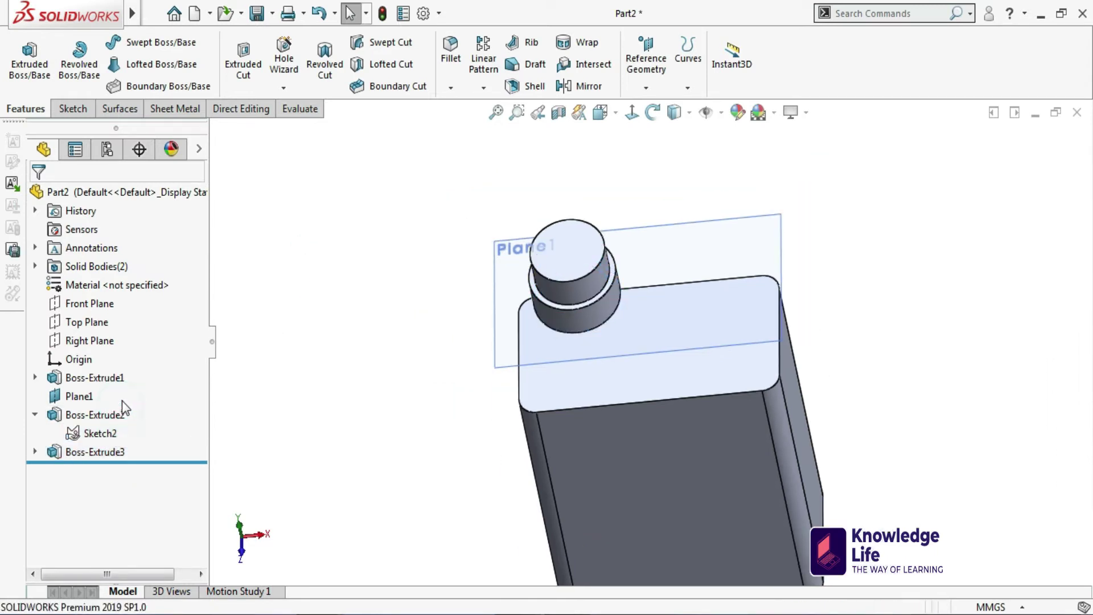
pyautogui.click(100, 451)
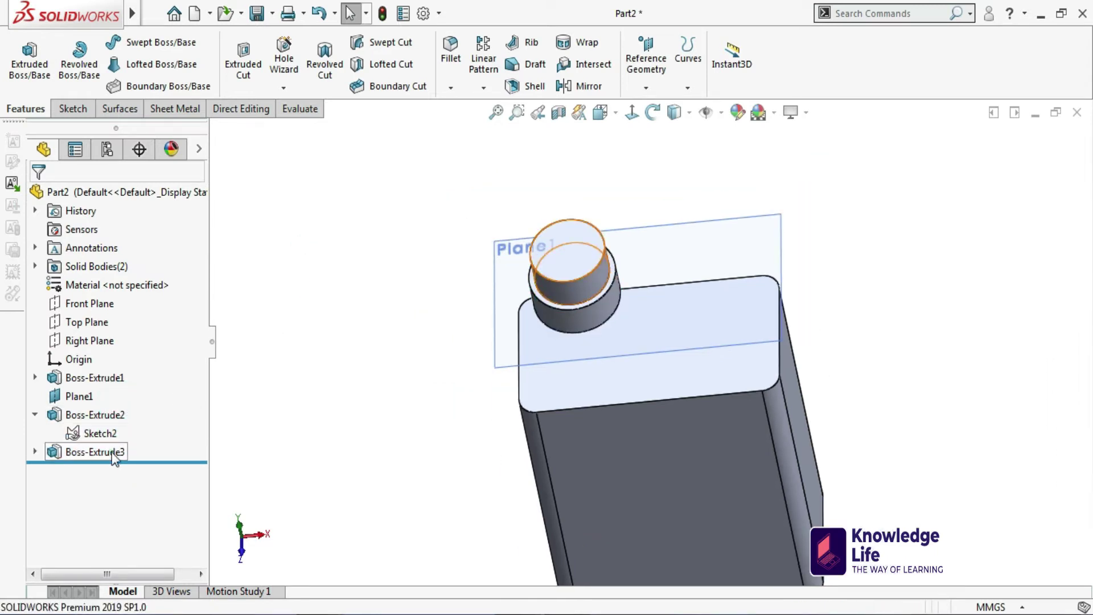
pyautogui.click(302, 387)
pyautogui.click(85, 397)
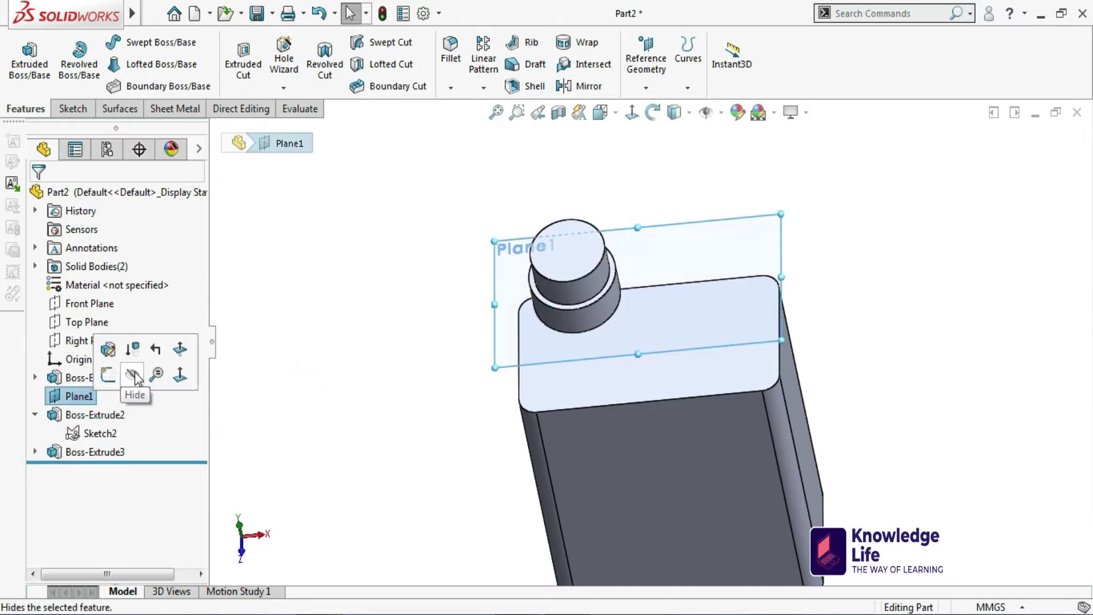
pyautogui.click(134, 376)
# Sketch on the block's top face, convert the face's outline into sketch entities, and exit the sketch
pyautogui.moveTo(294, 375); pyautogui.dragTo(636, 316, button='middle')
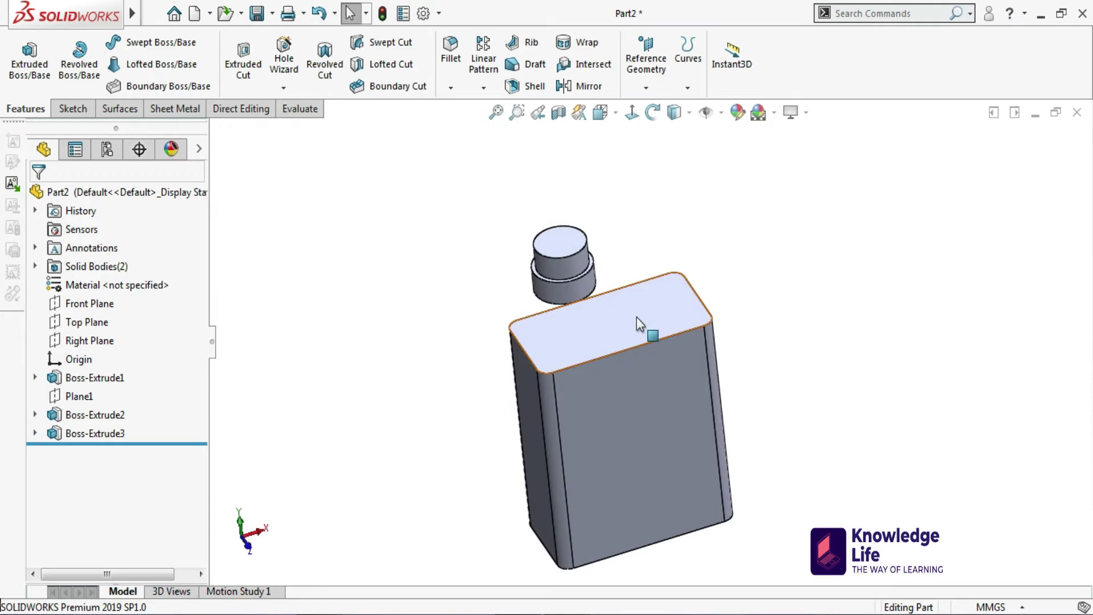
pyautogui.click(636, 316)
pyautogui.click(705, 266)
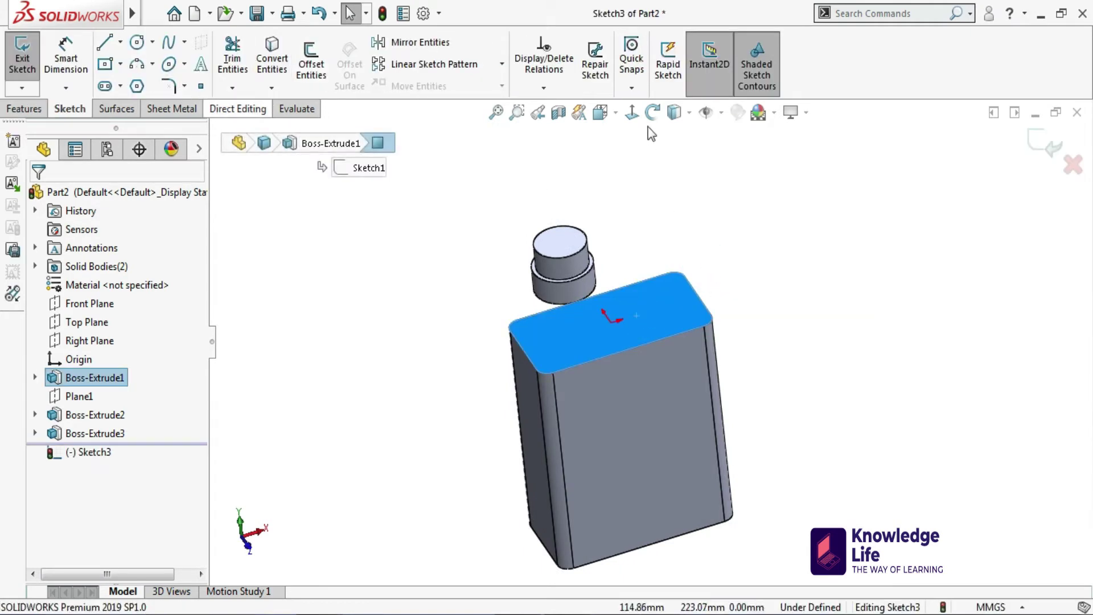
pyautogui.click(270, 59)
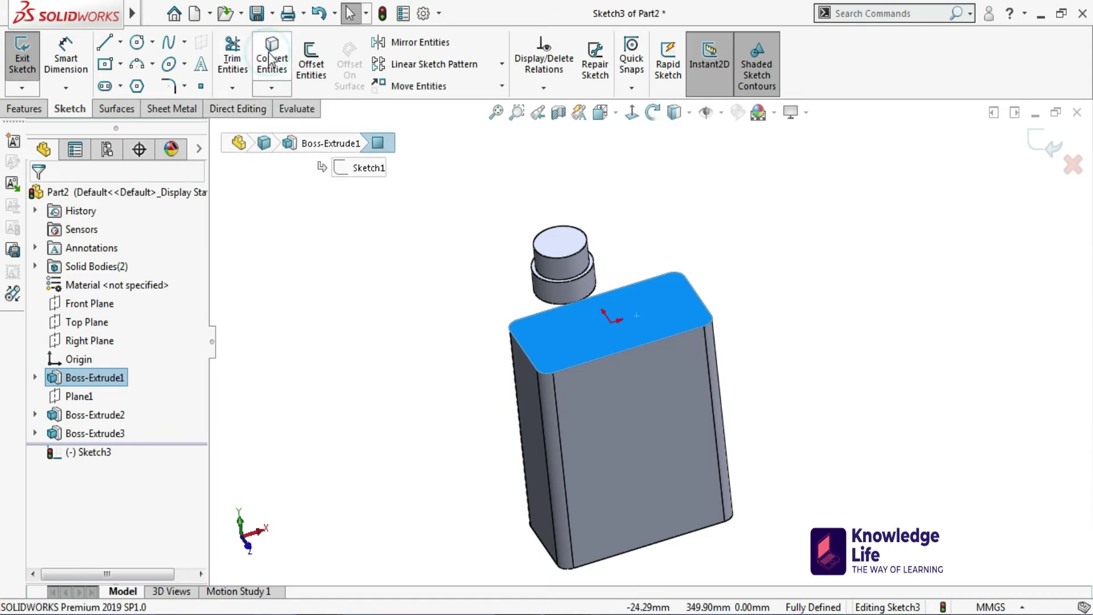
pyautogui.scroll(-3, 688, 272)
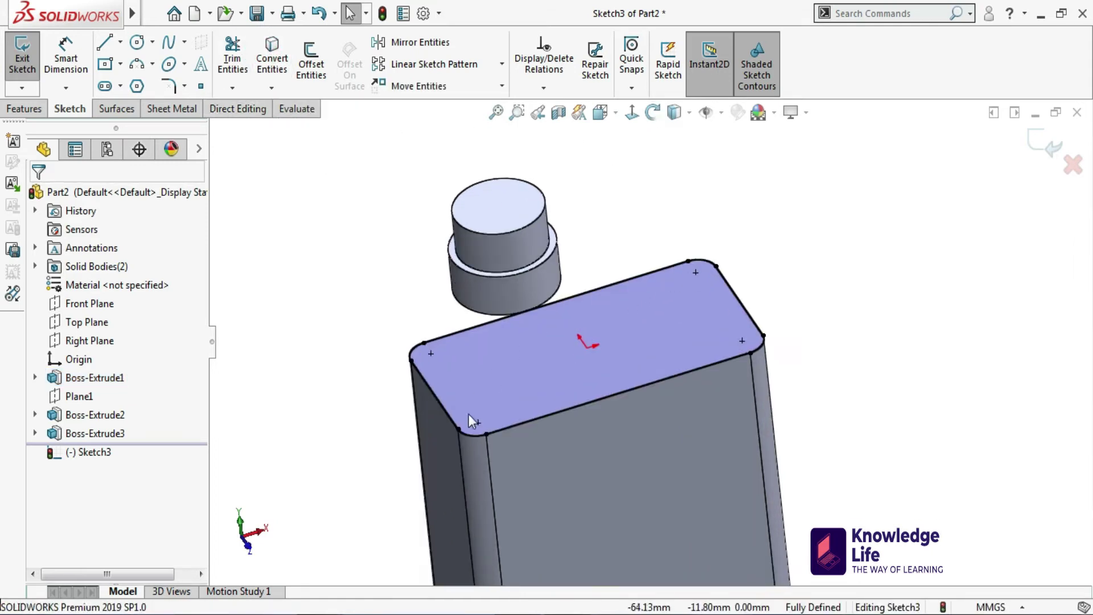
pyautogui.click(1041, 149)
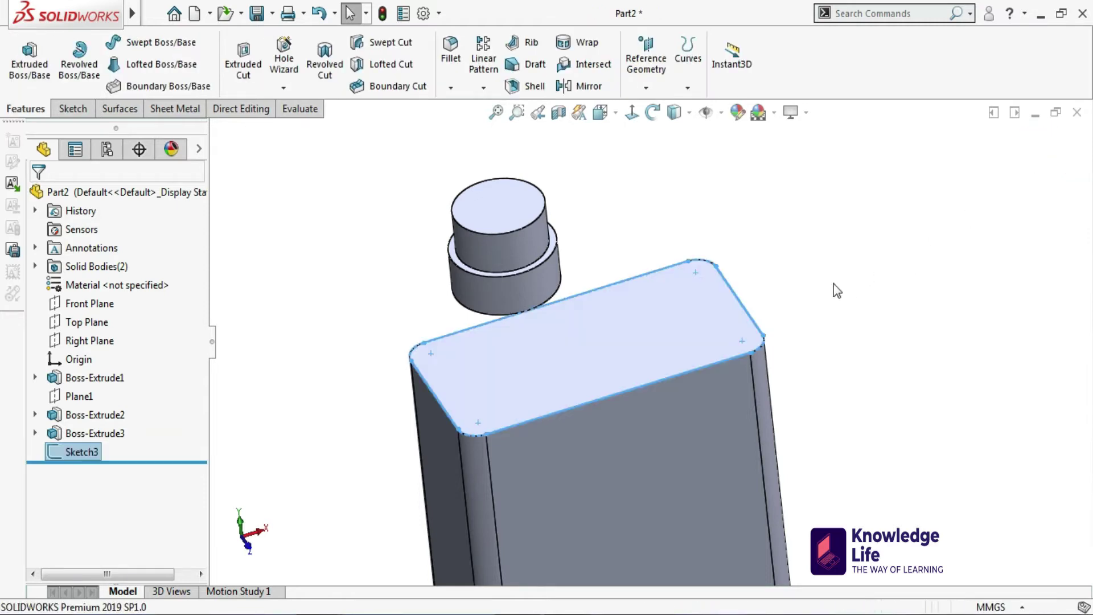
# Sketch on the underside of the lower neck cylinder, convert its circular edge into a sketch entity, and exit the sketch
pyautogui.moveTo(833, 285); pyautogui.dragTo(768, 190, button='middle')
pyautogui.scroll(-5, 609, 344)
pyautogui.click(645, 319)
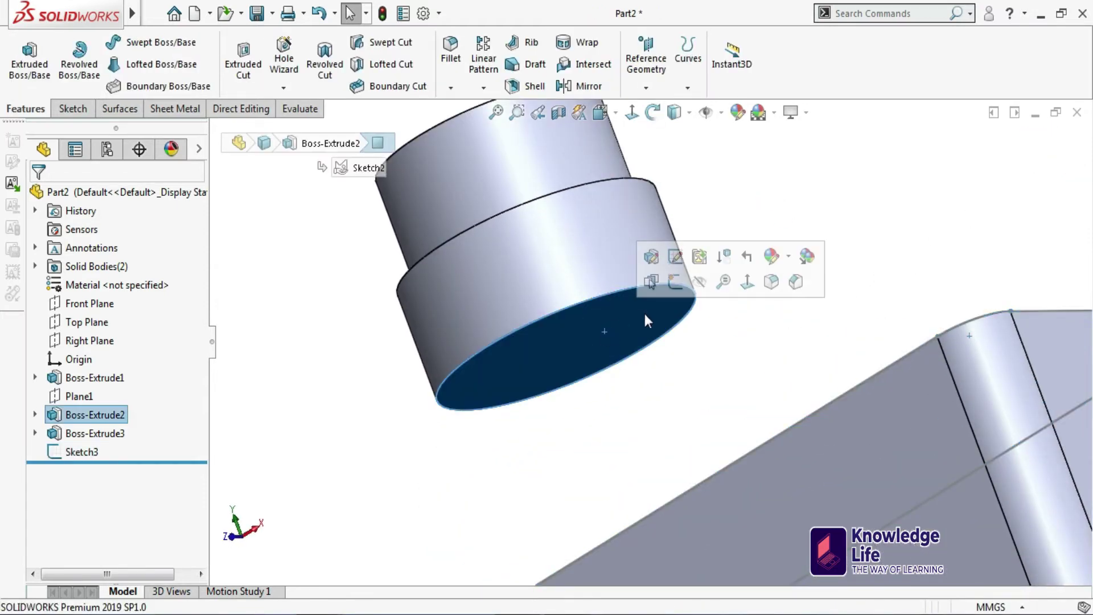
pyautogui.click(675, 281)
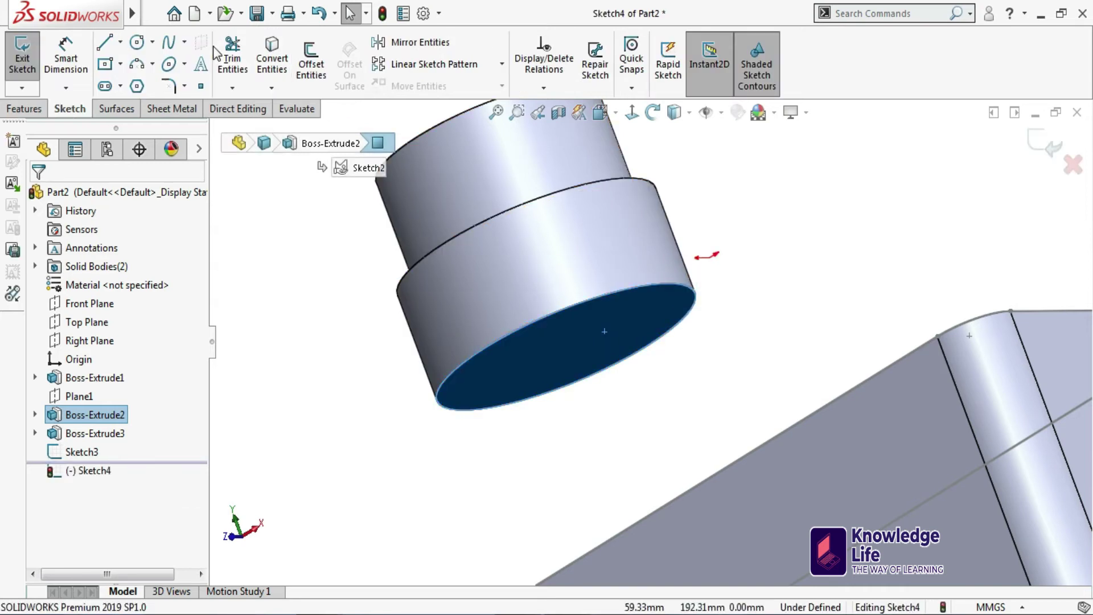
pyautogui.click(271, 57)
pyautogui.moveTo(825, 306); pyautogui.dragTo(788, 255, button='middle')
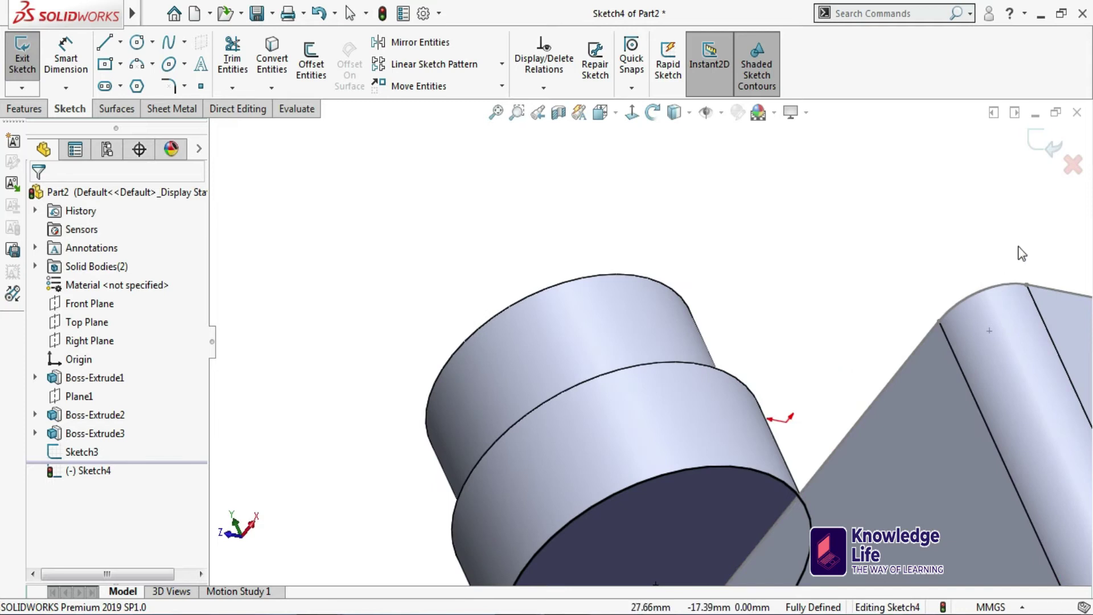
pyautogui.moveTo(1022, 254); pyautogui.dragTo(1044, 146, button='middle')
pyautogui.click(1045, 143)
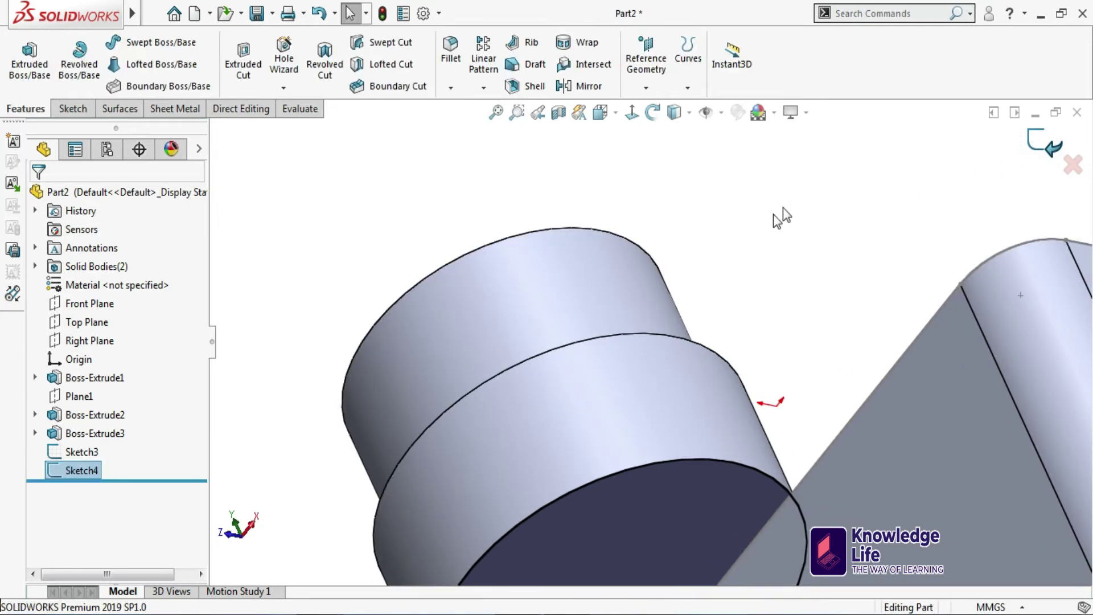
# Start a boss loft using the block's top-face outline and the neck's underside circle as profiles
pyautogui.scroll(3, 751, 227)
pyautogui.moveTo(735, 243); pyautogui.dragTo(670, 202, button='middle')
pyautogui.click(329, 212)
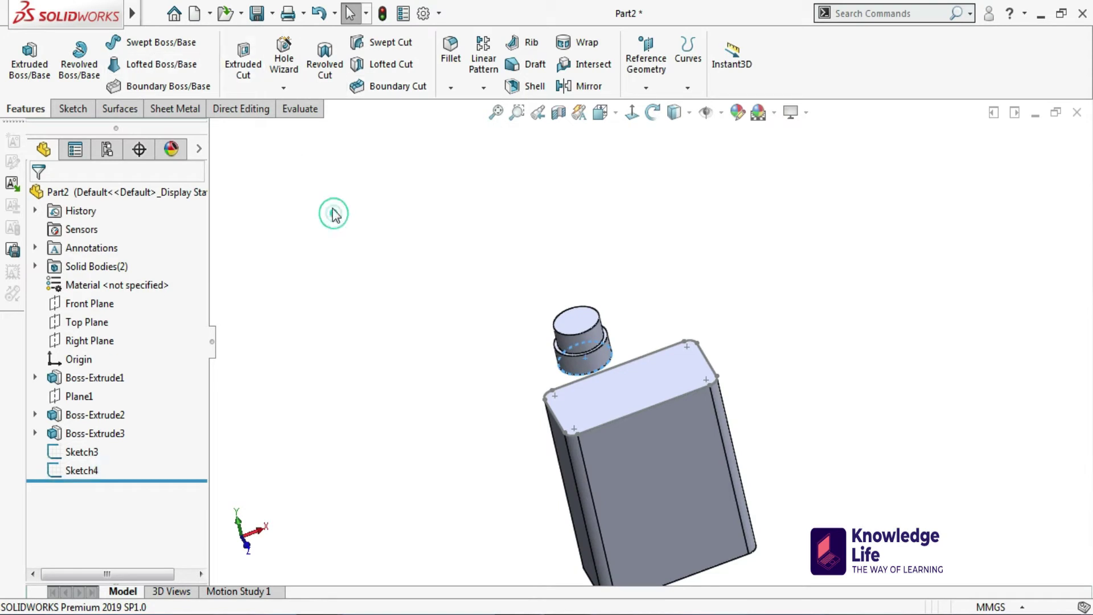
pyautogui.click(157, 69)
pyautogui.scroll(-4, 734, 377)
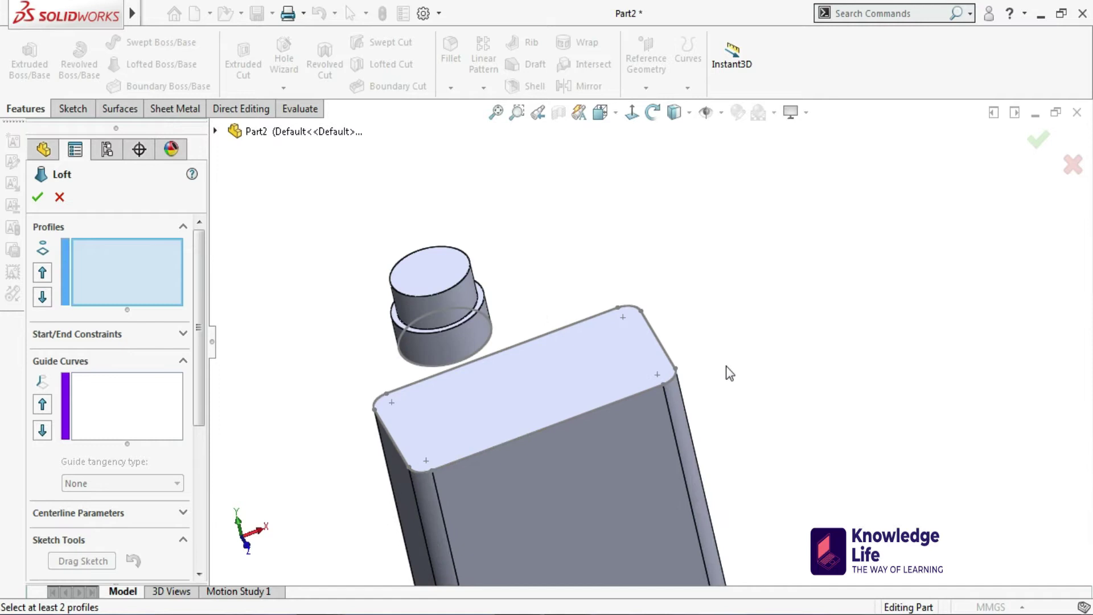
pyautogui.click(675, 369)
pyautogui.moveTo(716, 306); pyautogui.dragTo(493, 341, button='middle')
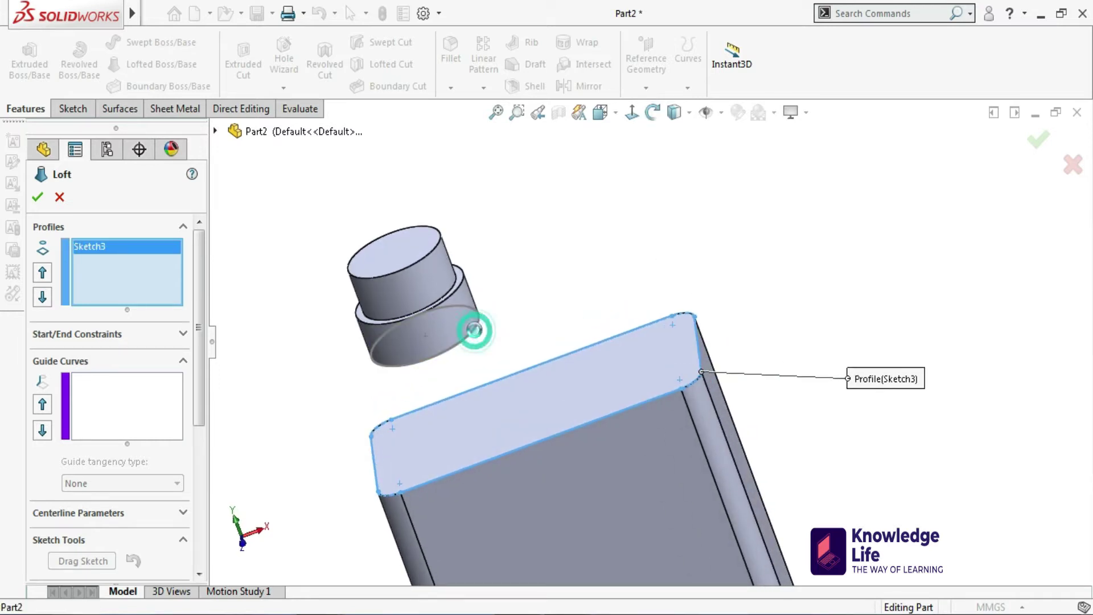
pyautogui.click(476, 329)
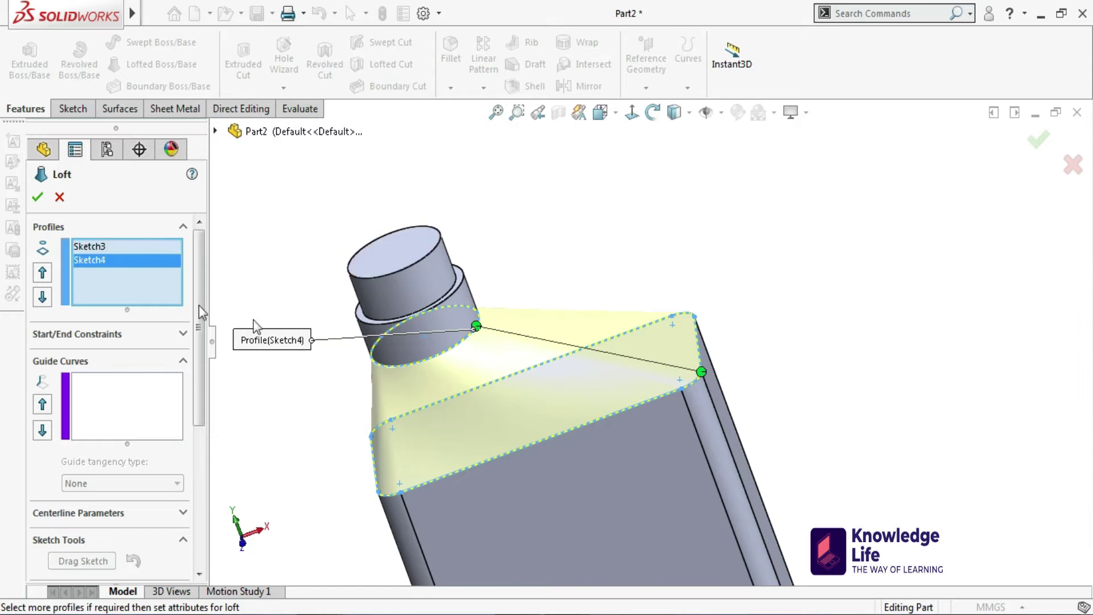
# Set the loft's start and end constraints to Tangency To Face, and create the loft
pyautogui.click(151, 334)
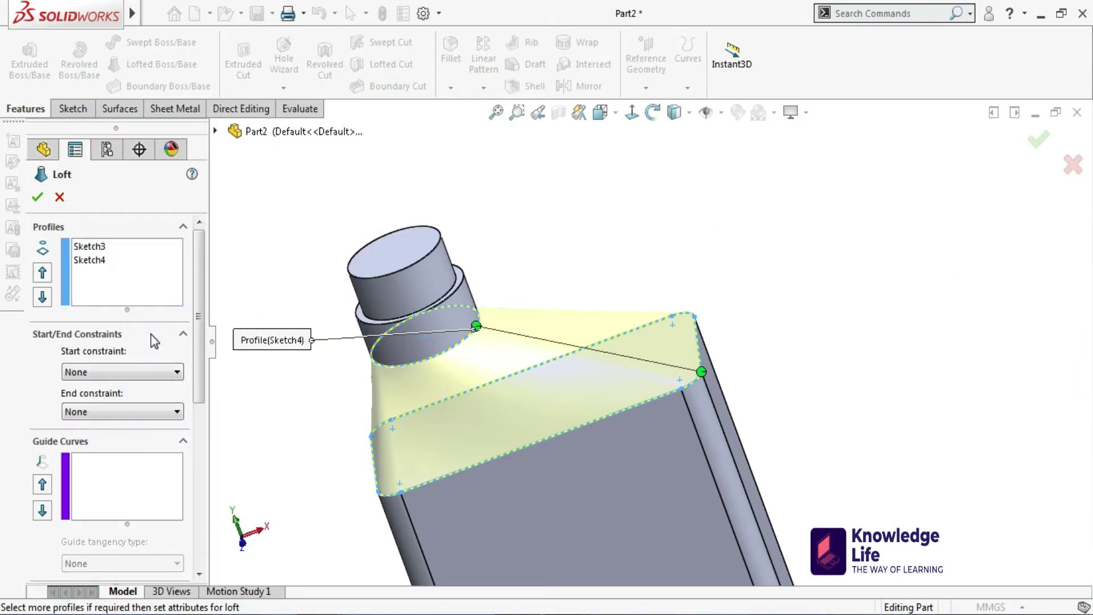
pyautogui.click(144, 372)
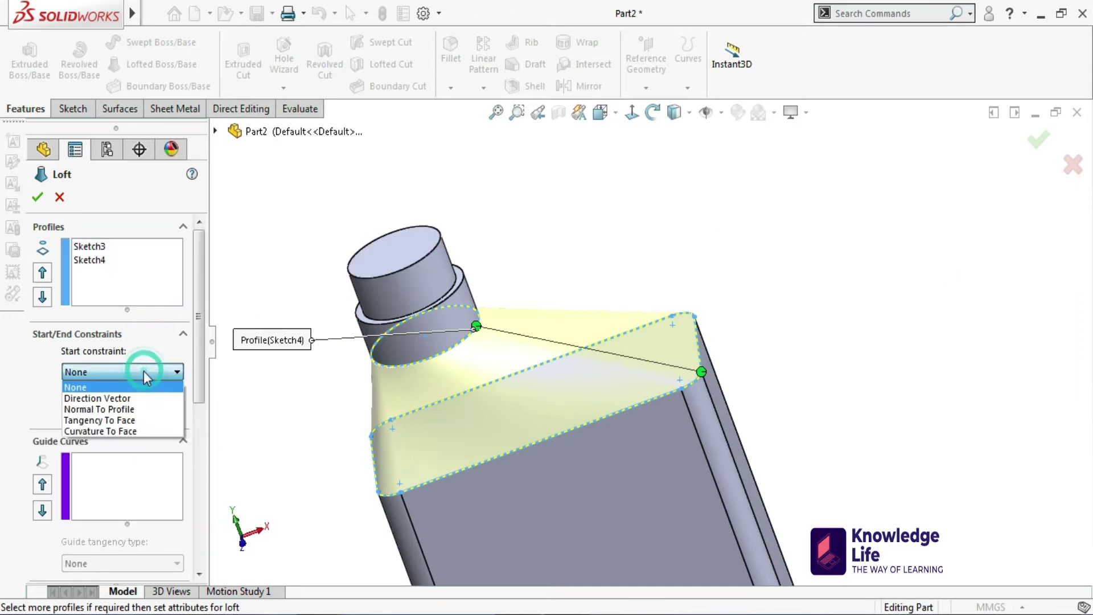
pyautogui.click(136, 420)
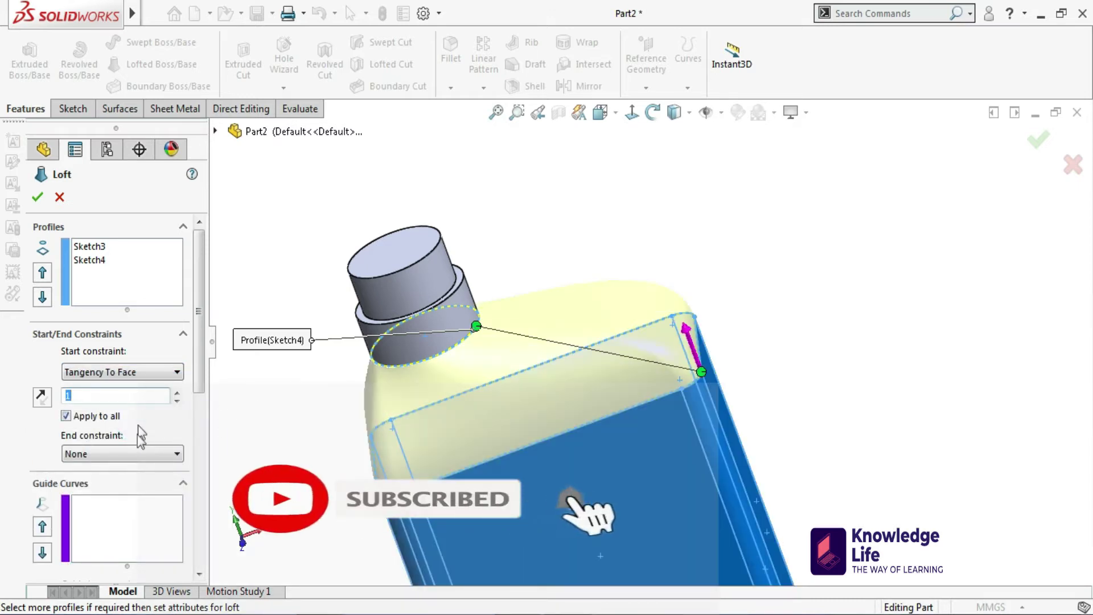
pyautogui.click(137, 453)
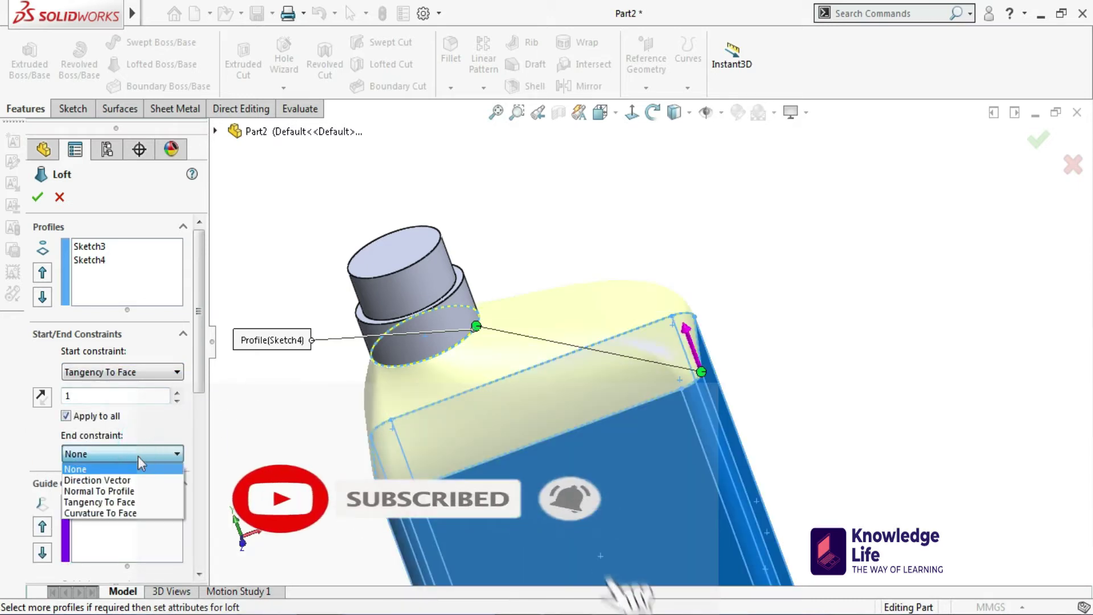
pyautogui.click(130, 502)
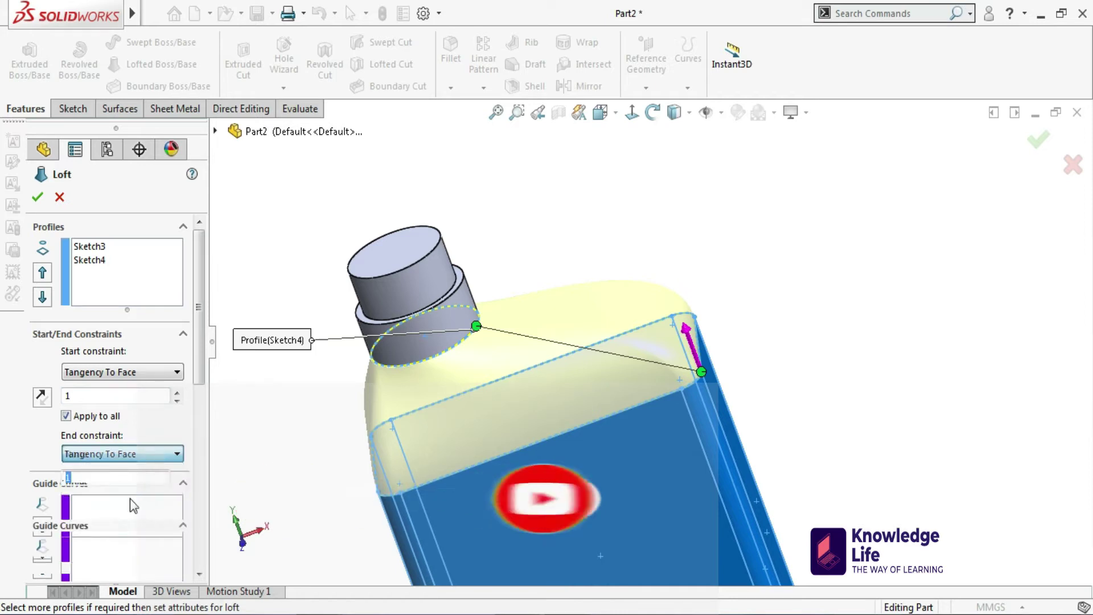
pyautogui.click(38, 197)
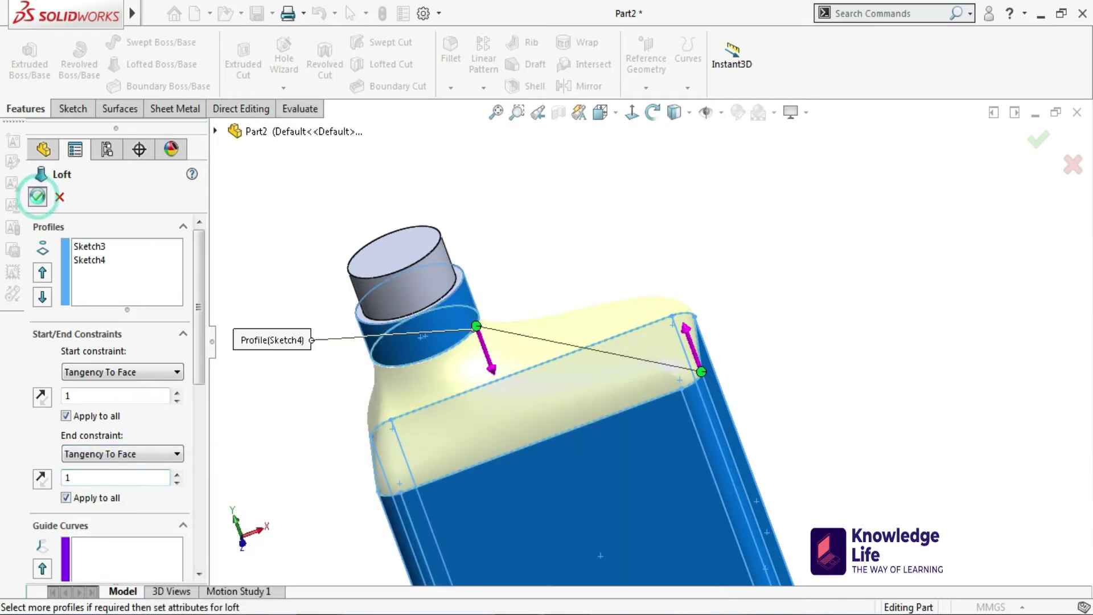
# Fillet the block's bottom perimeter edges with a symmetric 5 mm radius, using tangent propagation
pyautogui.scroll(1, 634, 276)
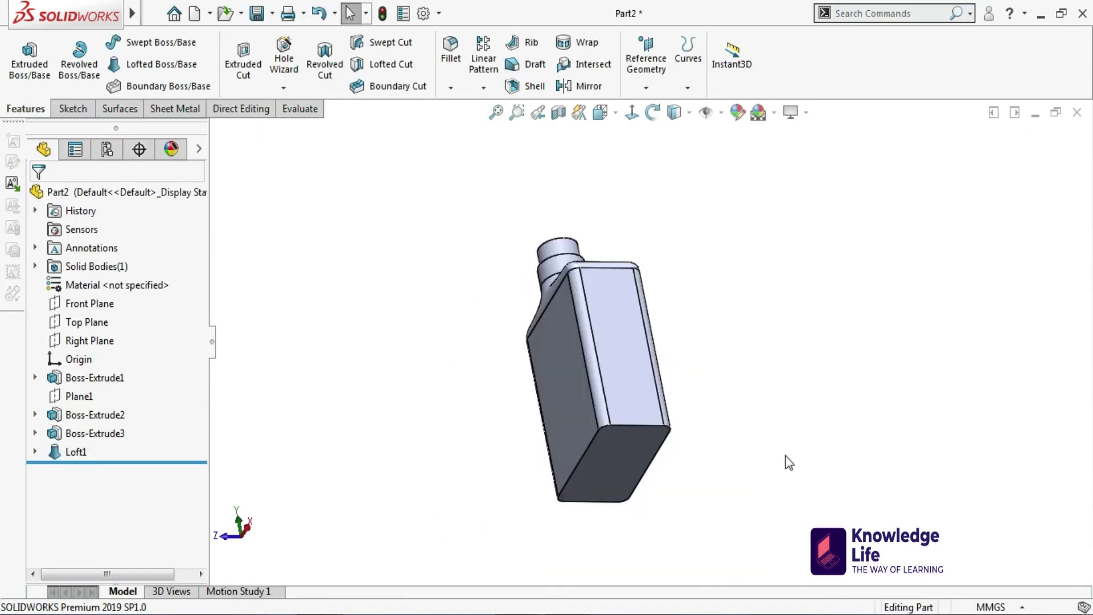
pyautogui.scroll(-3, 643, 405)
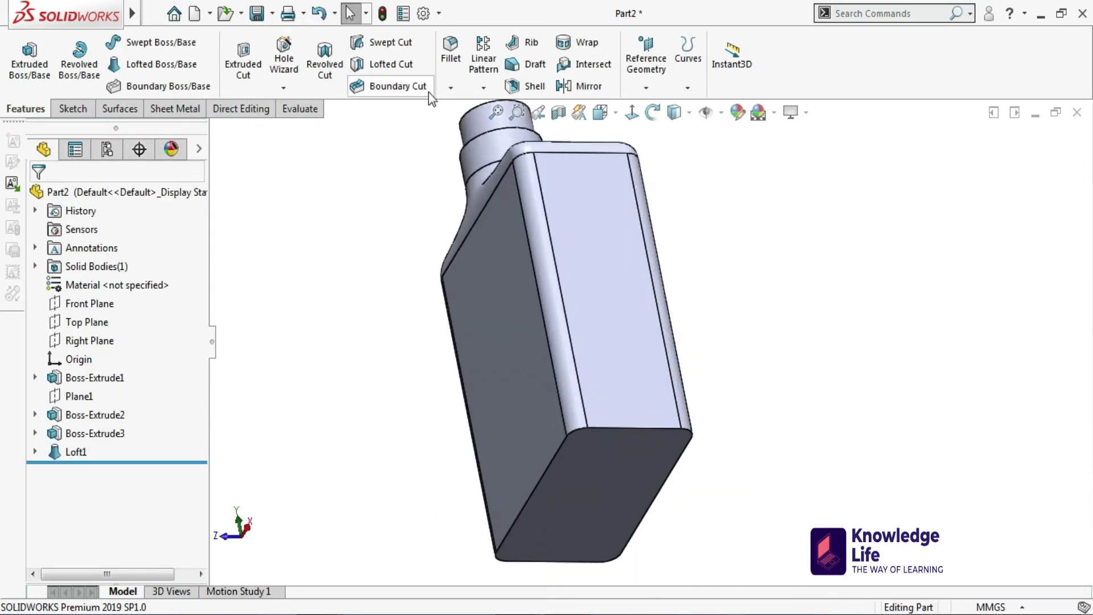
pyautogui.click(451, 49)
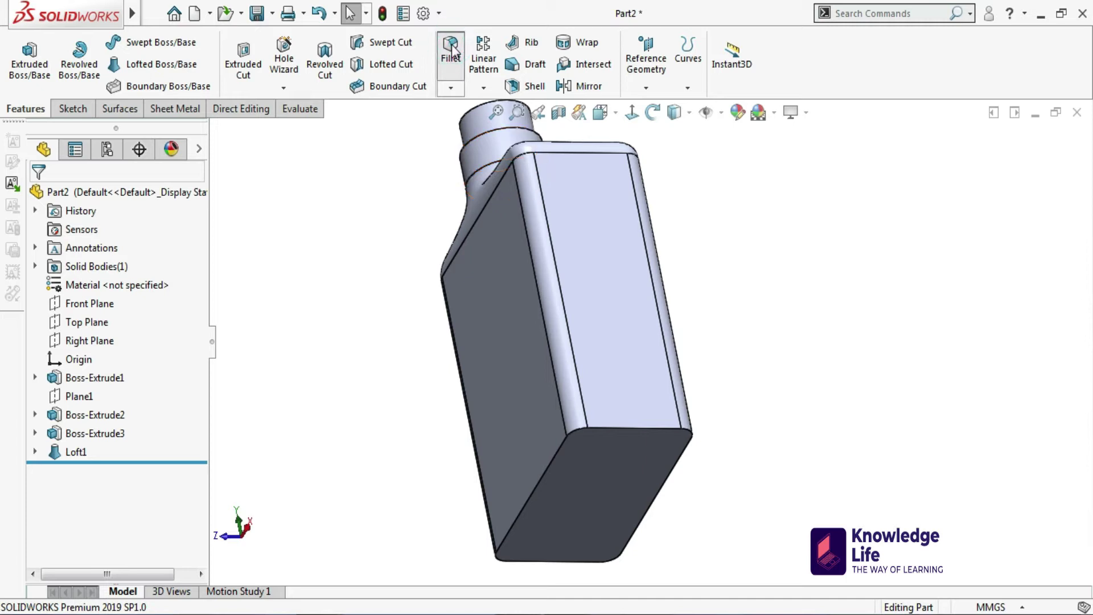
pyautogui.click(637, 428)
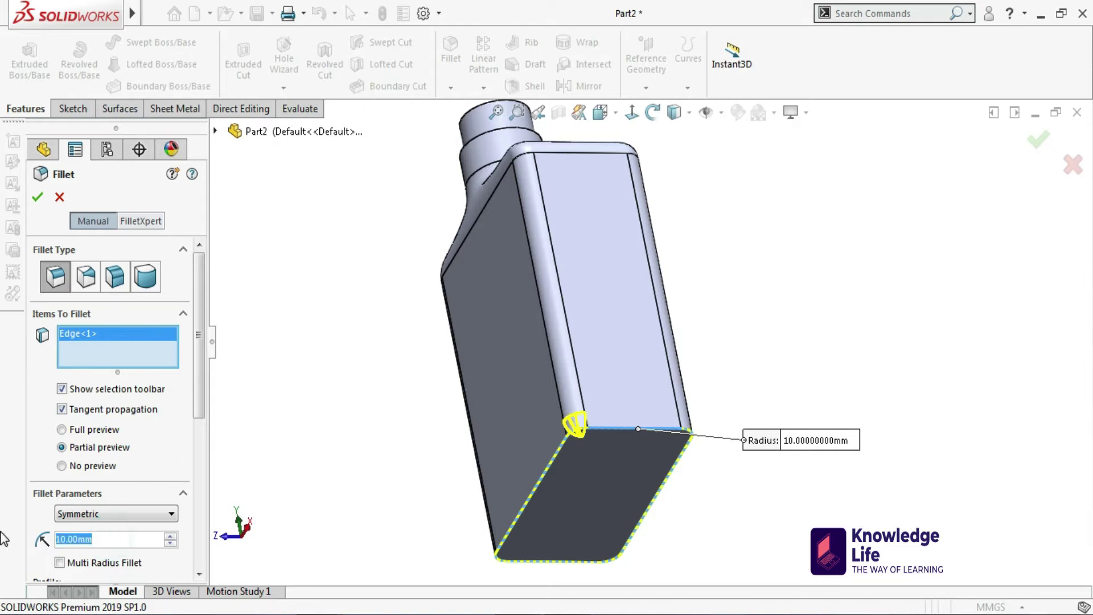
pyautogui.write('5')
pyautogui.press('Return')
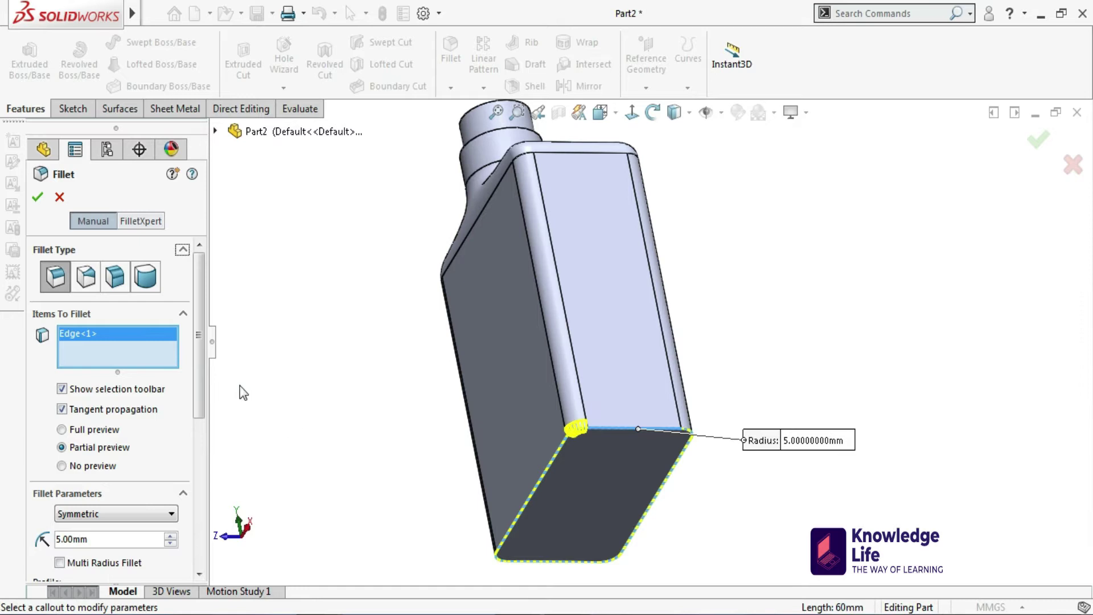
pyautogui.click(40, 196)
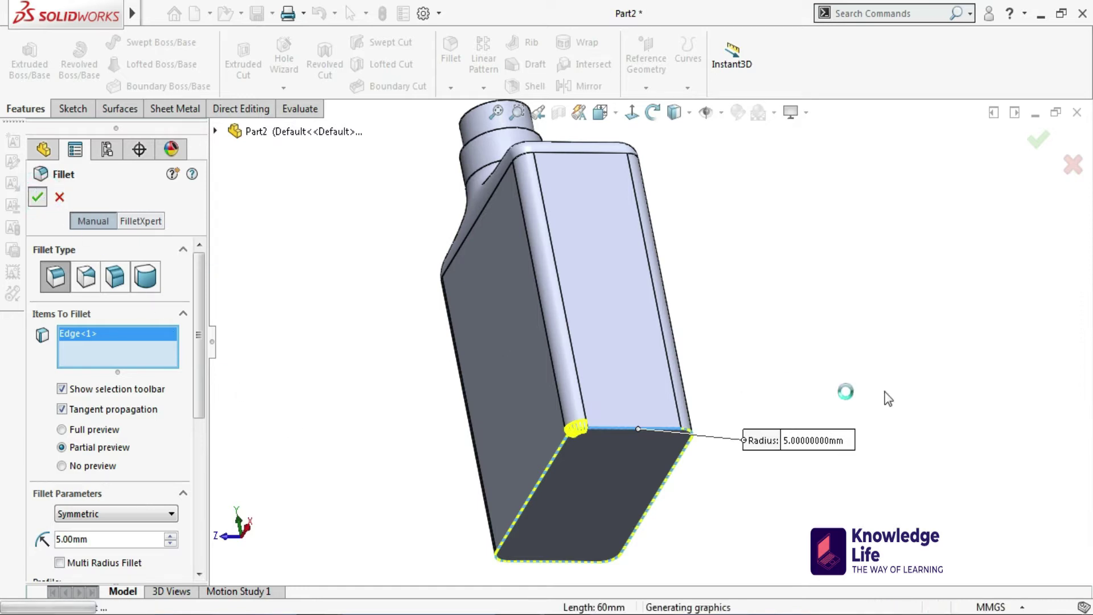
# Start a sketch on the block's flat narrow side face and view it straight on
pyautogui.moveTo(841, 325); pyautogui.dragTo(628, 296, button='middle')
pyautogui.click(628, 296)
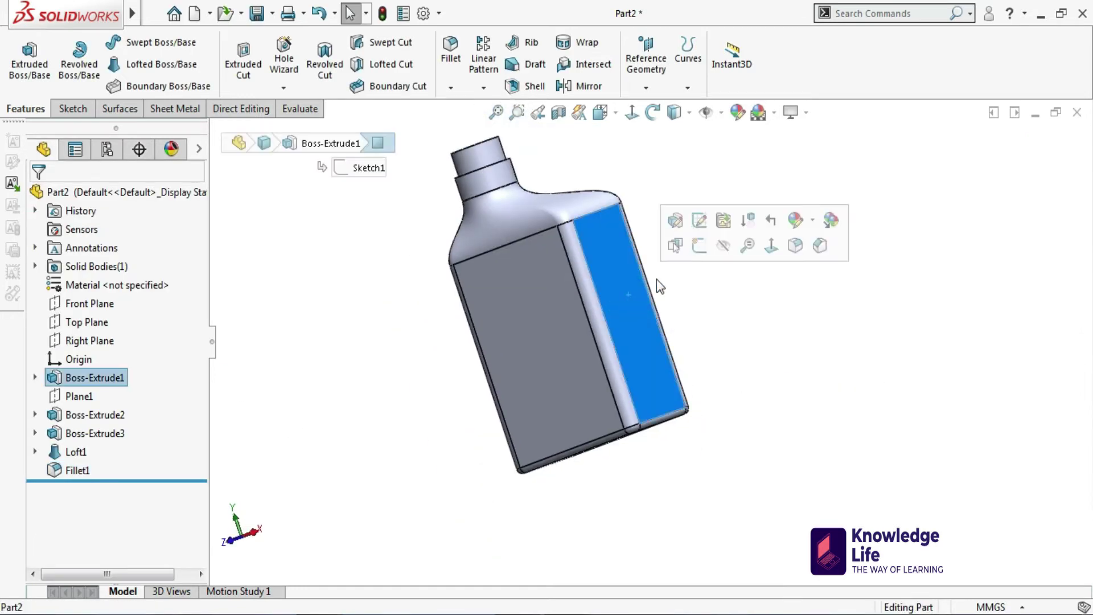
pyautogui.click(696, 242)
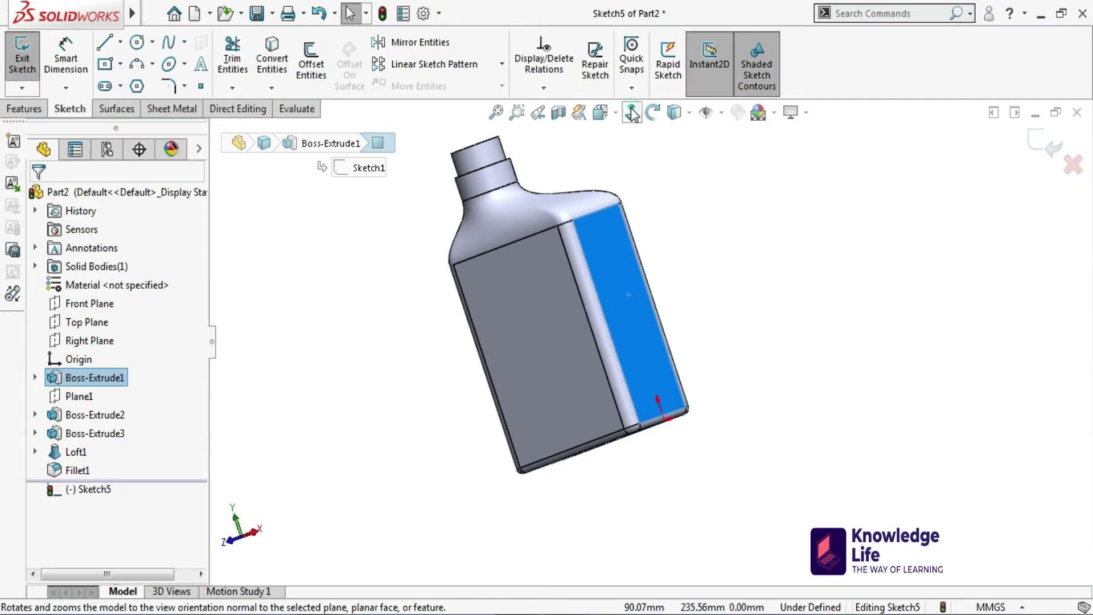
pyautogui.click(631, 112)
pyautogui.scroll(-4, 813, 334)
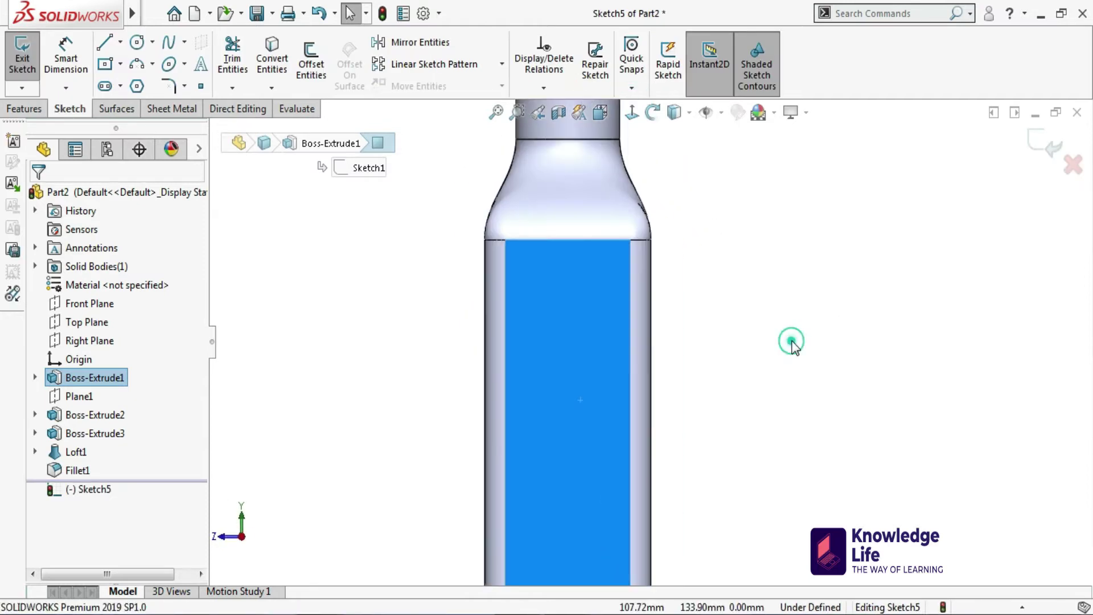
pyautogui.click(792, 350)
pyautogui.scroll(-3, 595, 501)
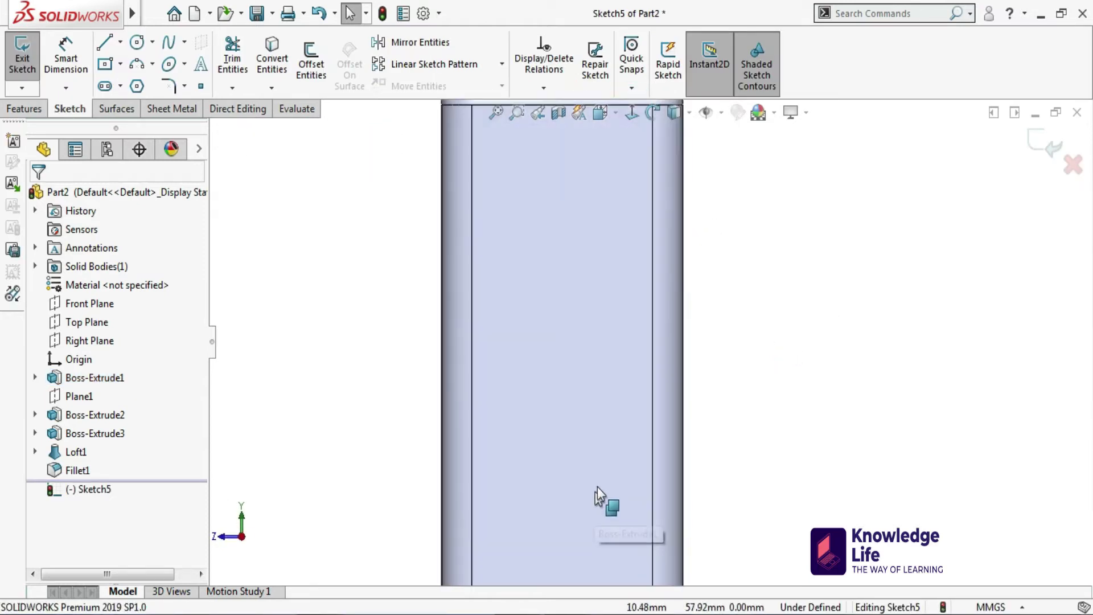
pyautogui.scroll(3, 678, 427)
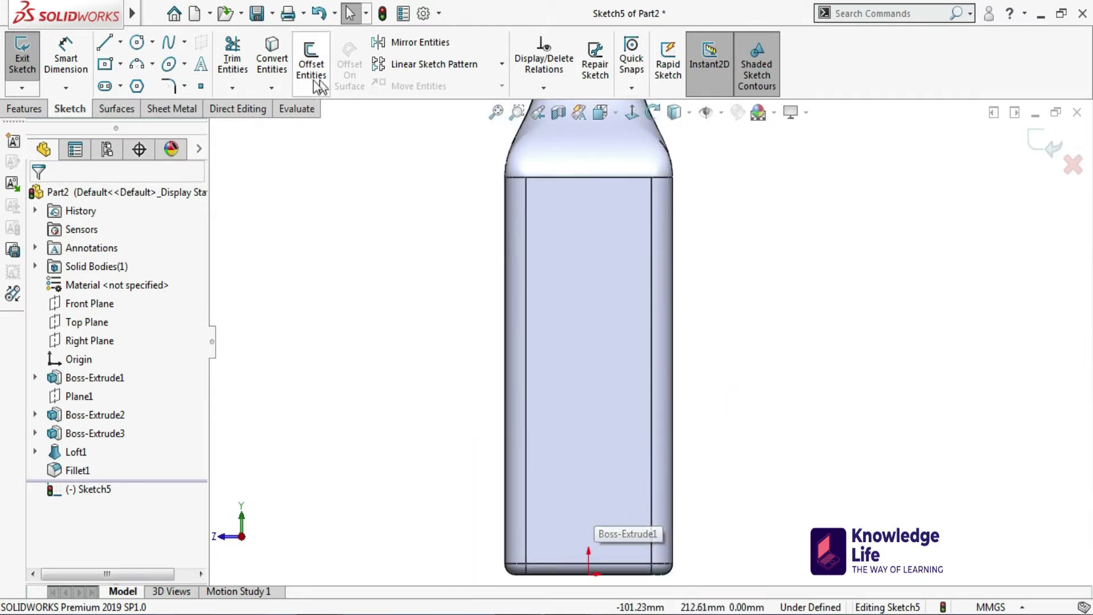
# Sketch a corner rectangle about 19 mm wide and 66 mm high, overlapping the block's long vertical edge on the negative Z side
pyautogui.click(122, 70)
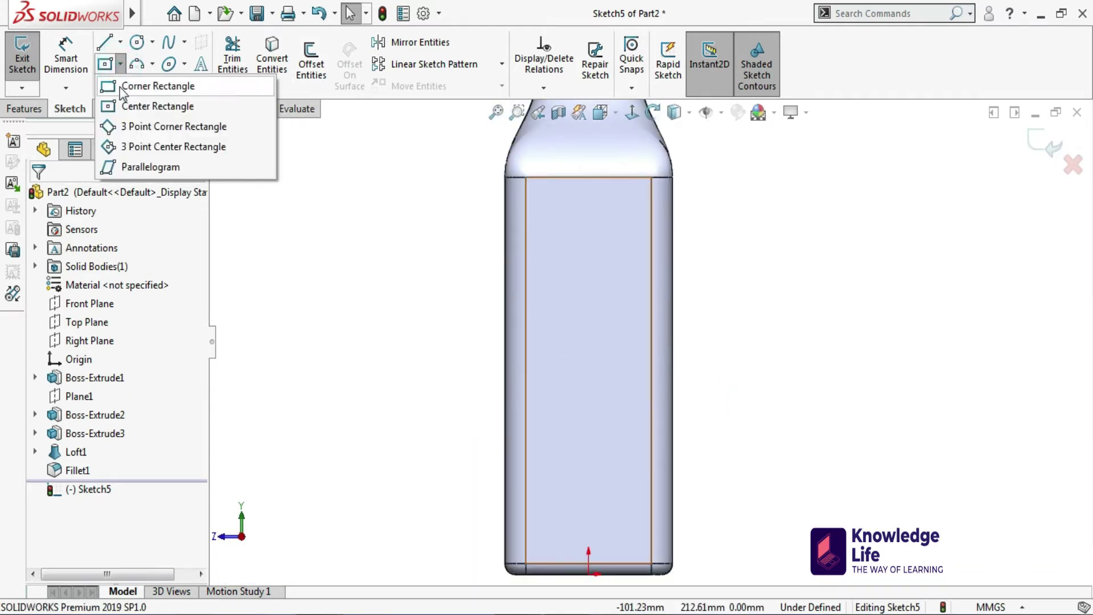
pyautogui.click(130, 87)
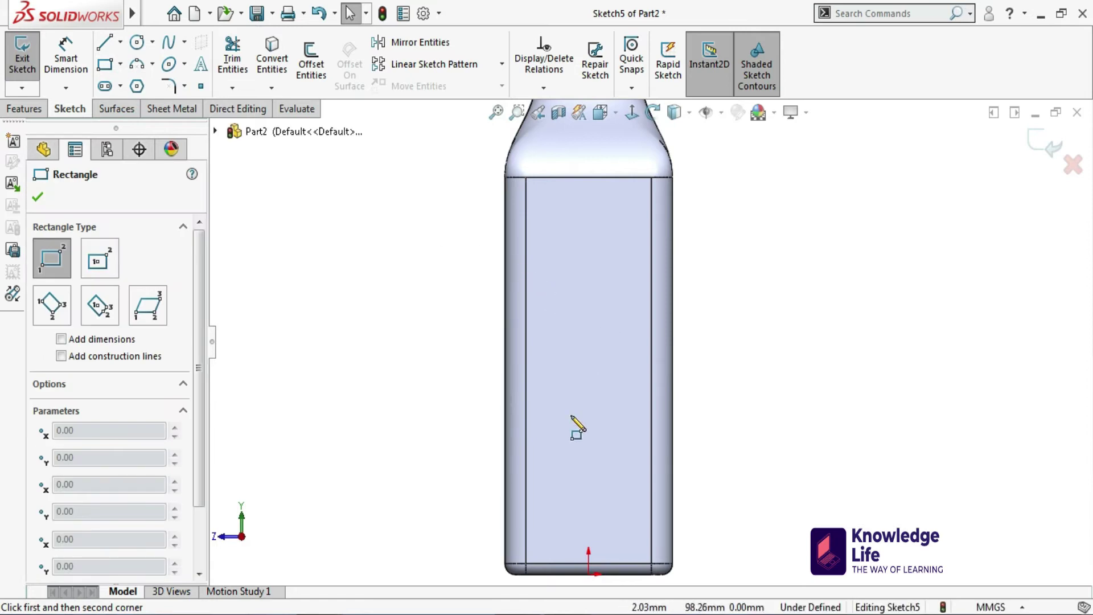
pyautogui.scroll(-4, 595, 480)
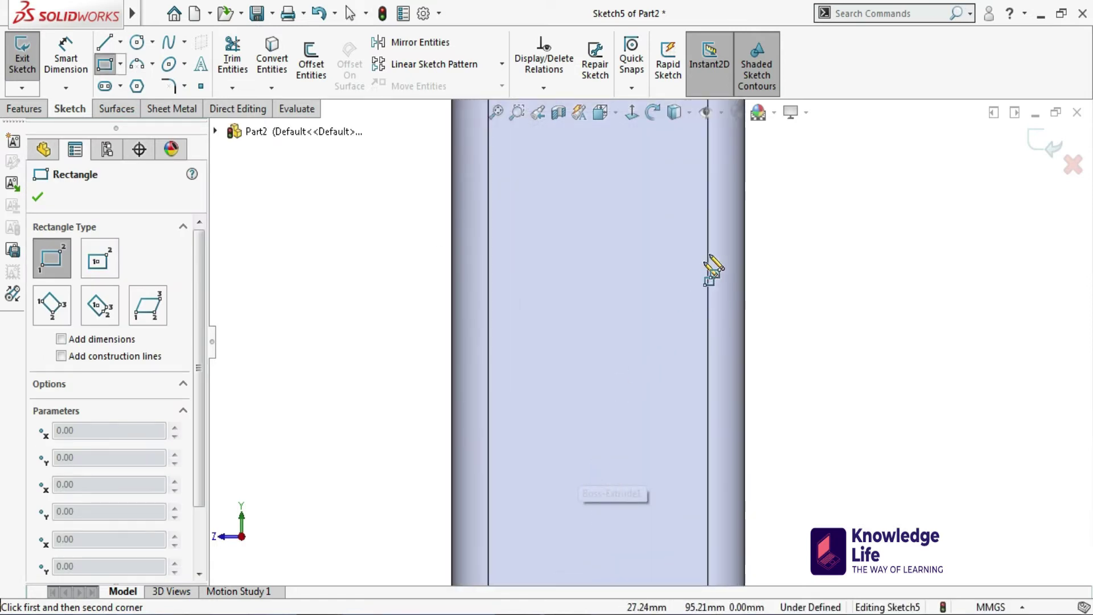
pyautogui.click(724, 223)
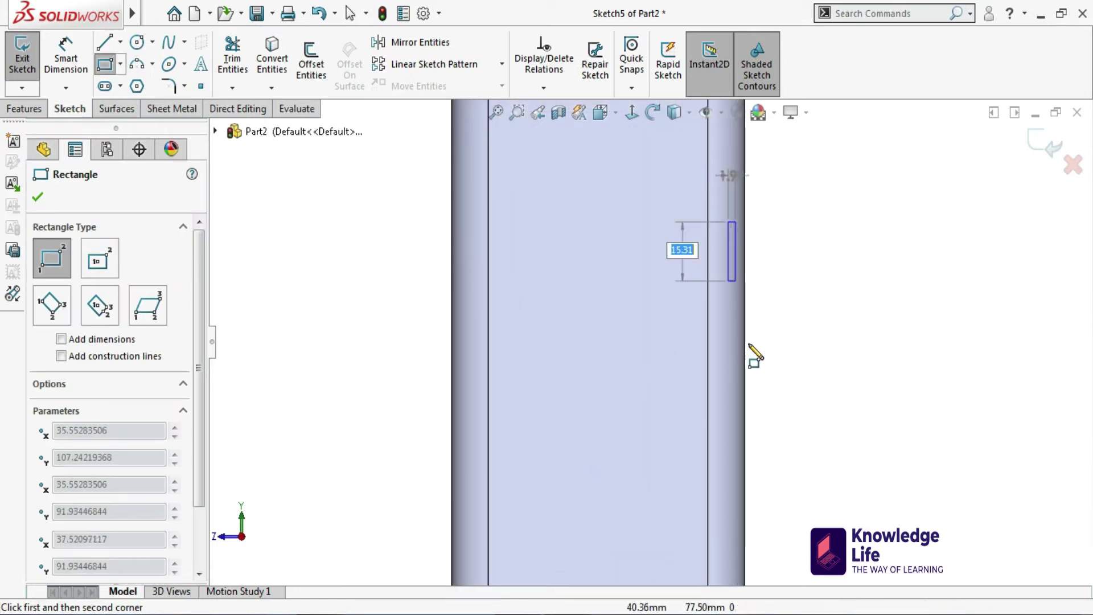
pyautogui.click(797, 474)
pyautogui.press('Escape')
pyautogui.scroll(1, 797, 341)
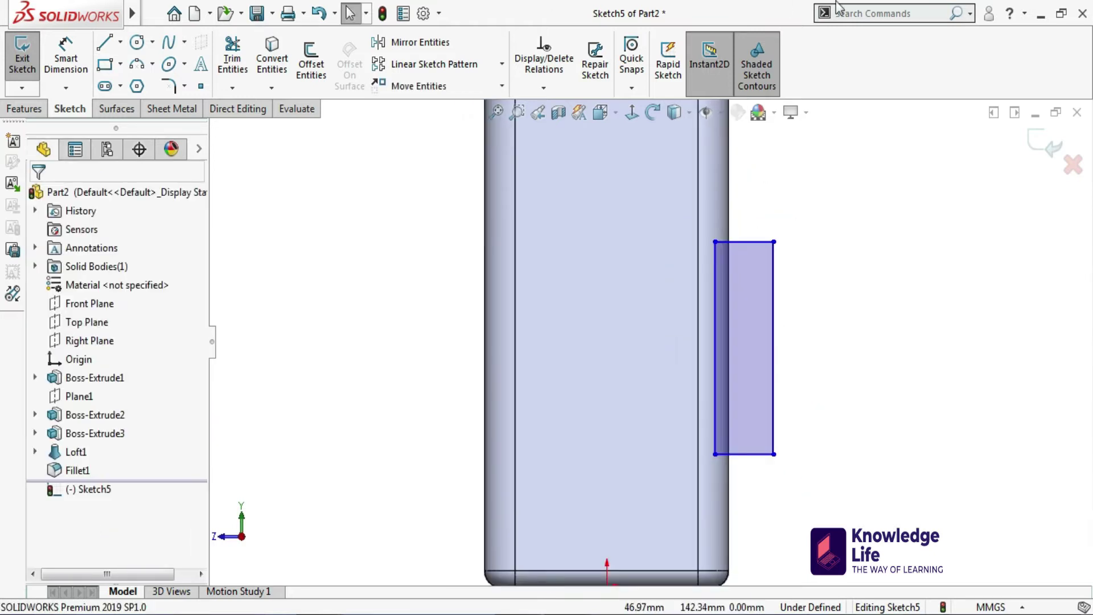
# Dimension the rectangle's height as 100 mm
pyautogui.click(66, 54)
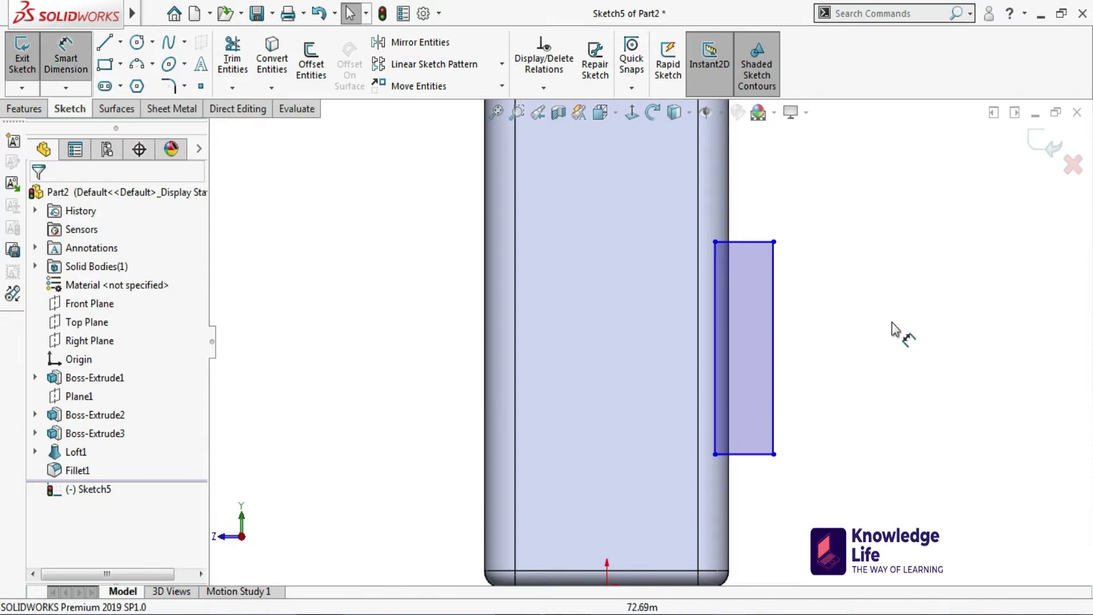
pyautogui.click(775, 332)
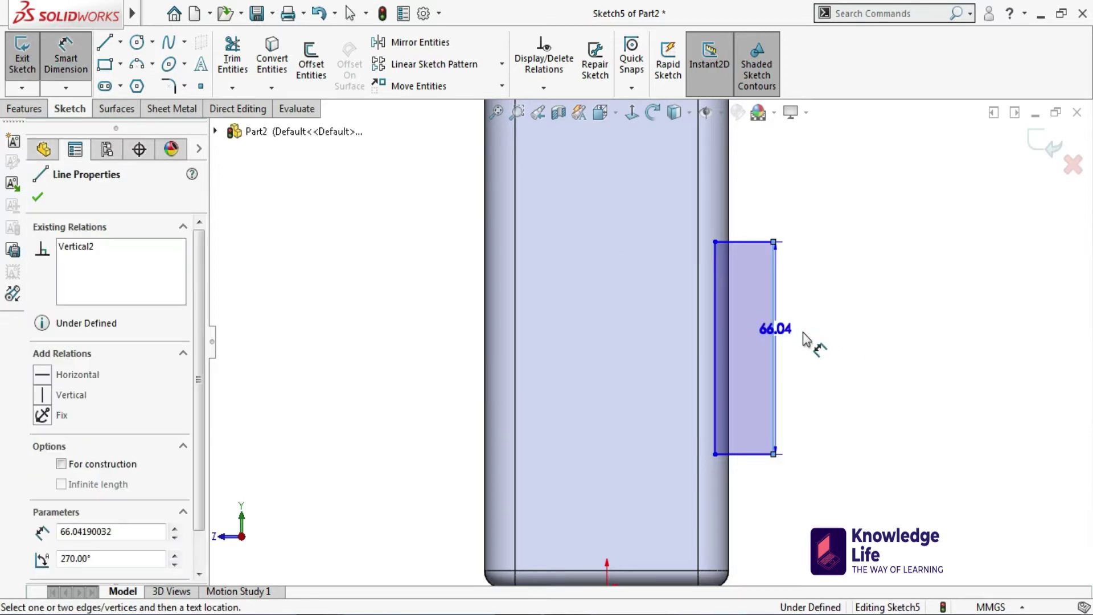
pyautogui.click(806, 332)
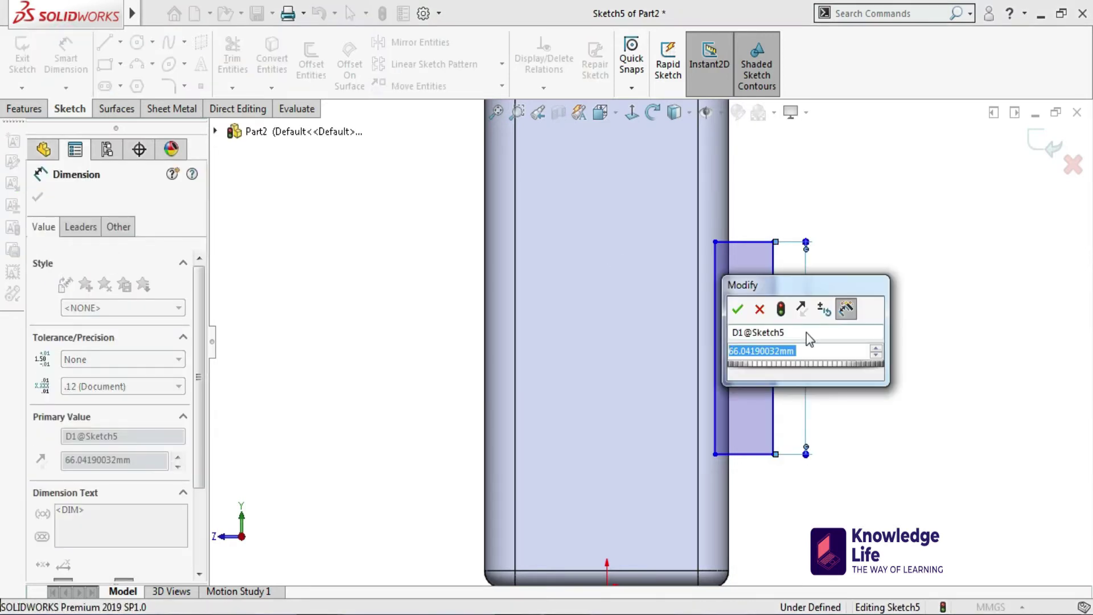
pyautogui.write('100')
pyautogui.press('Return')
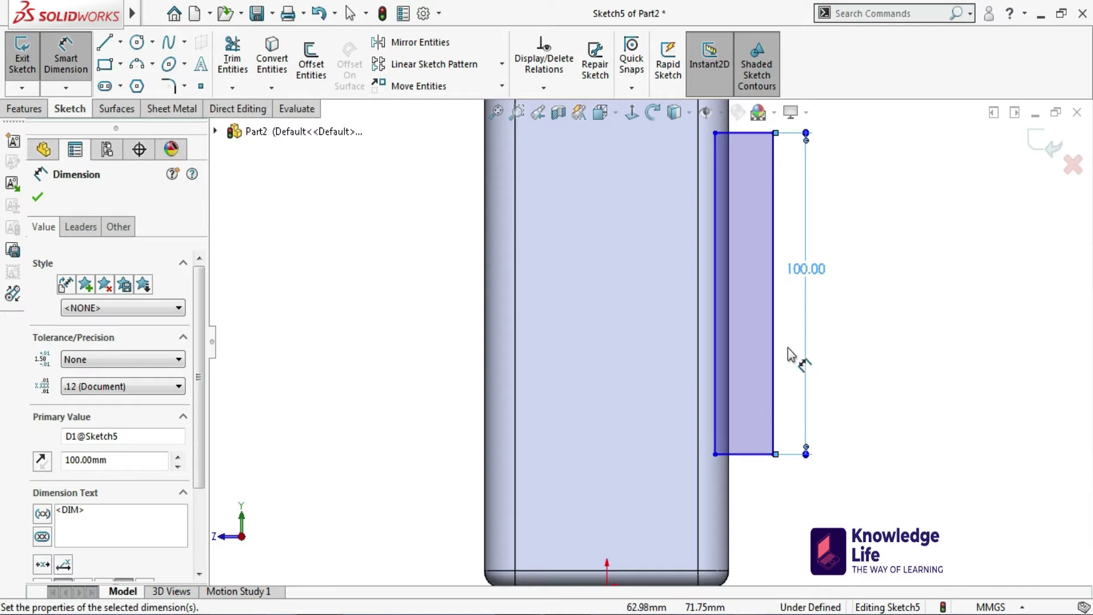
# Dimension the distance from the side face's upper edge to the rectangle's top line as 35 mm
pyautogui.scroll(3, 775, 342)
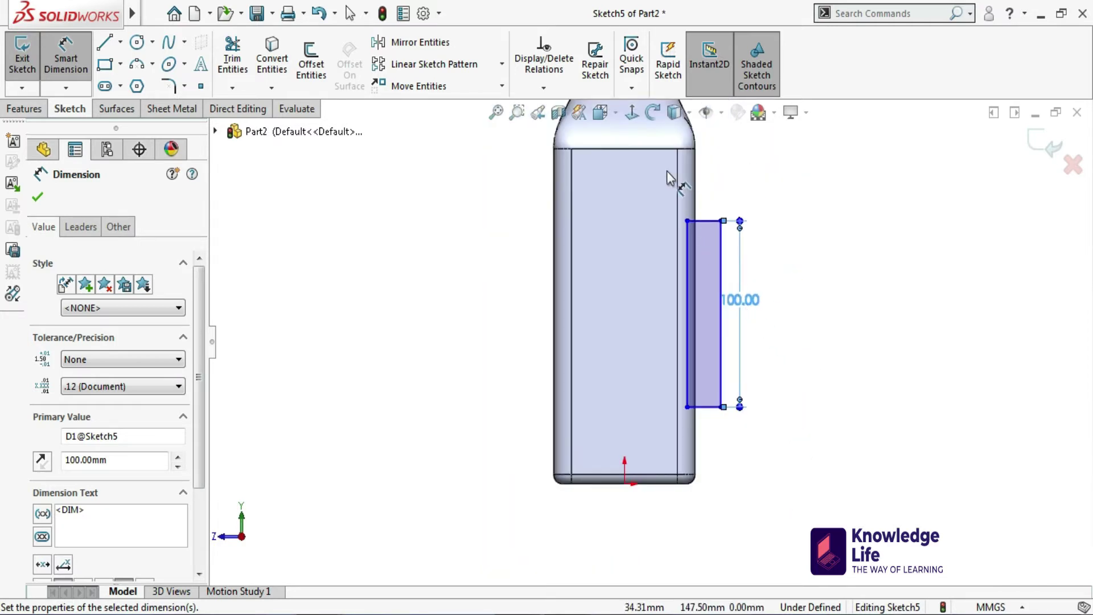
pyautogui.click(659, 148)
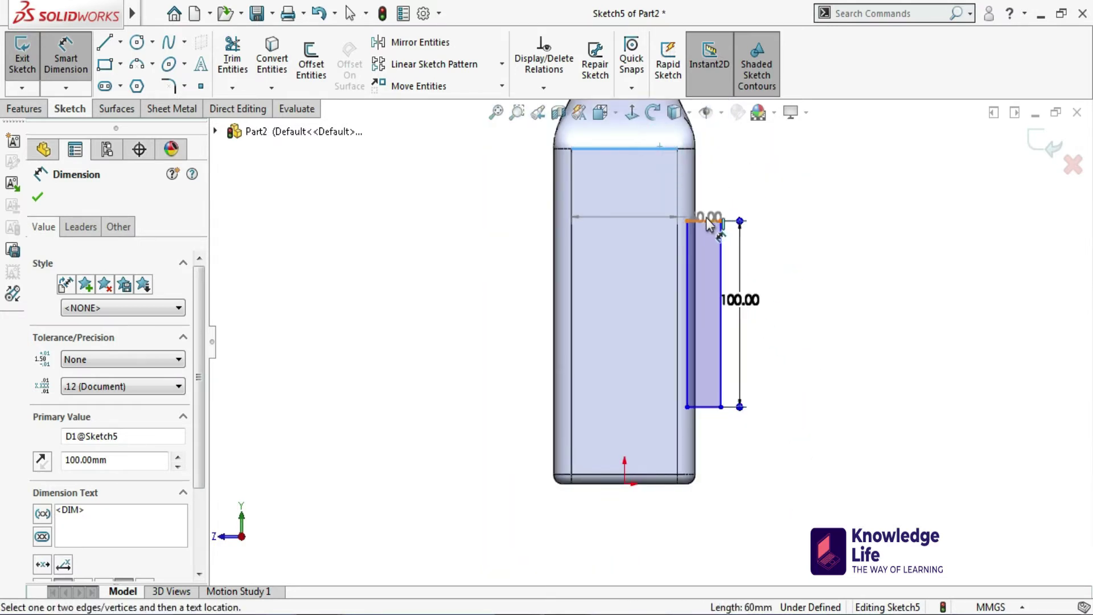
pyautogui.click(706, 220)
pyautogui.click(725, 179)
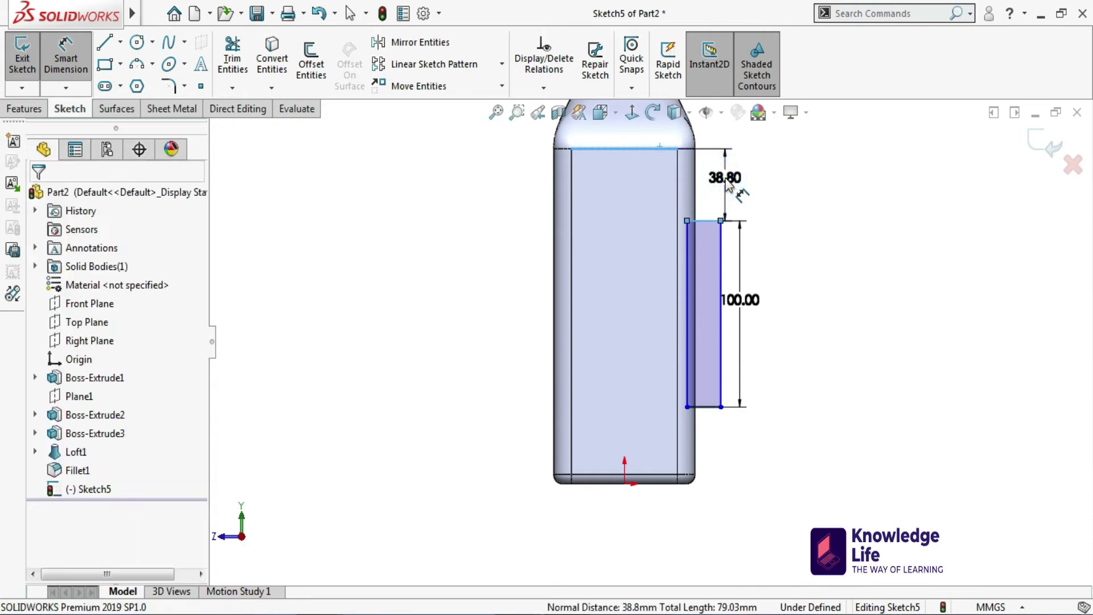
pyautogui.press('Return')
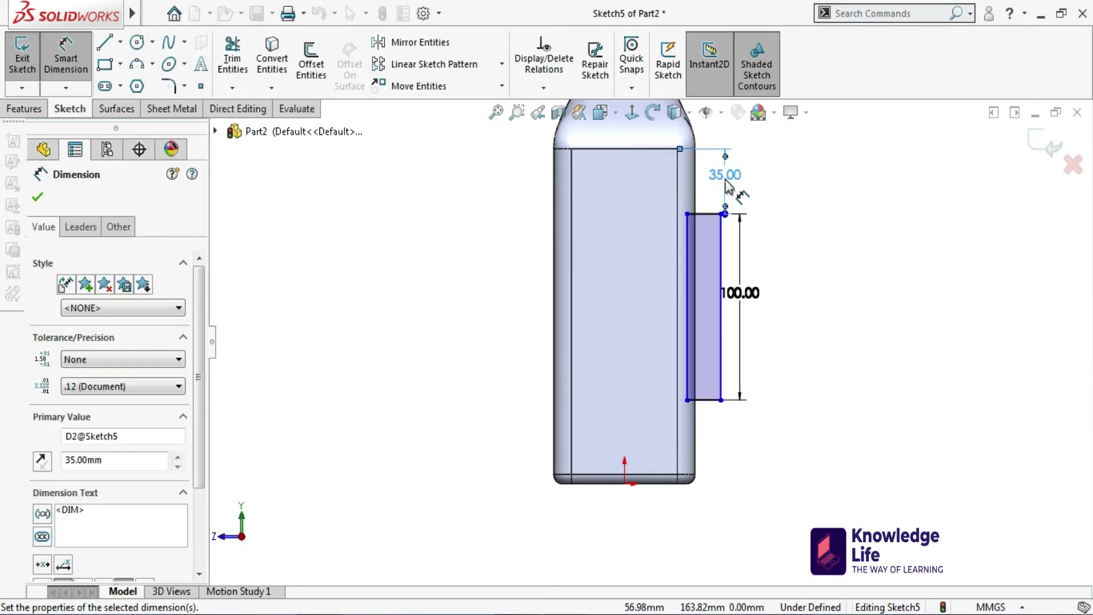
# Dimension the rectangle's width as 5 mm
pyautogui.scroll(-3, 703, 374)
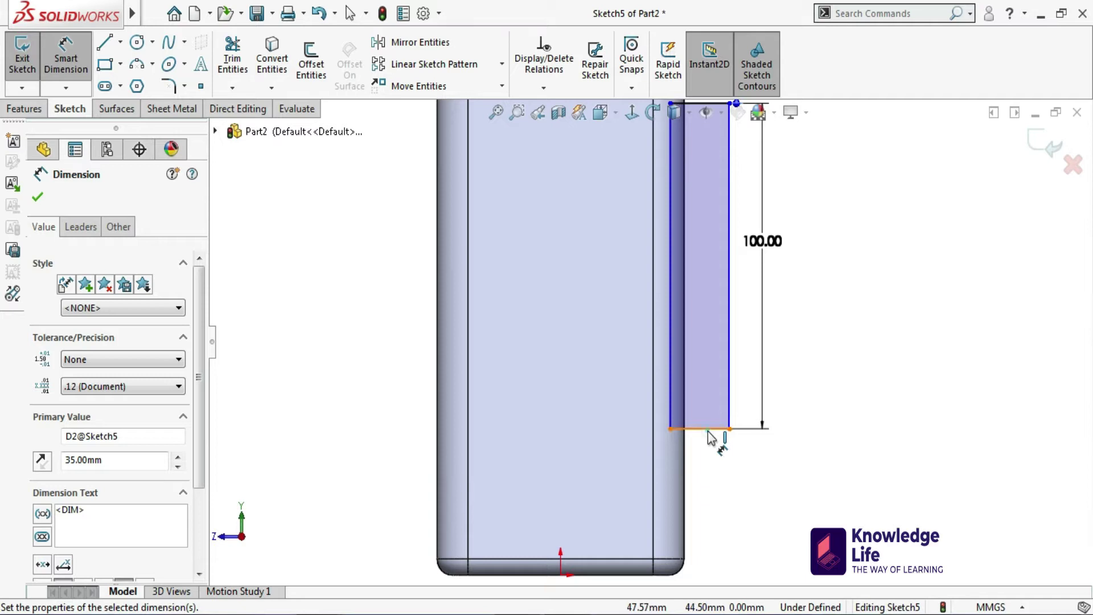
pyautogui.click(708, 433)
pyautogui.click(710, 473)
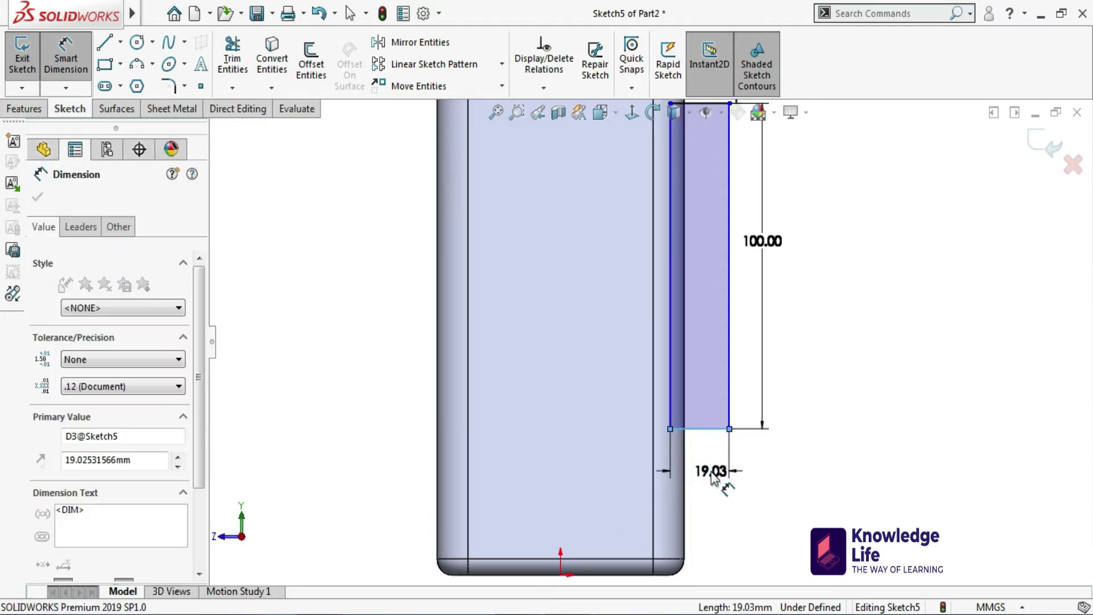
pyautogui.write('5')
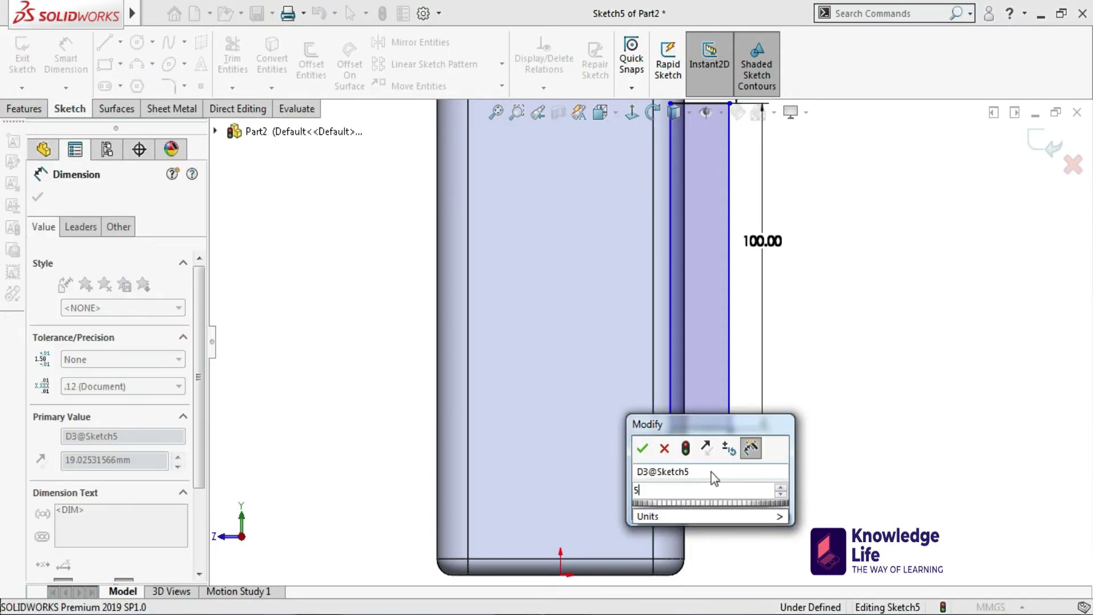
pyautogui.press('Return')
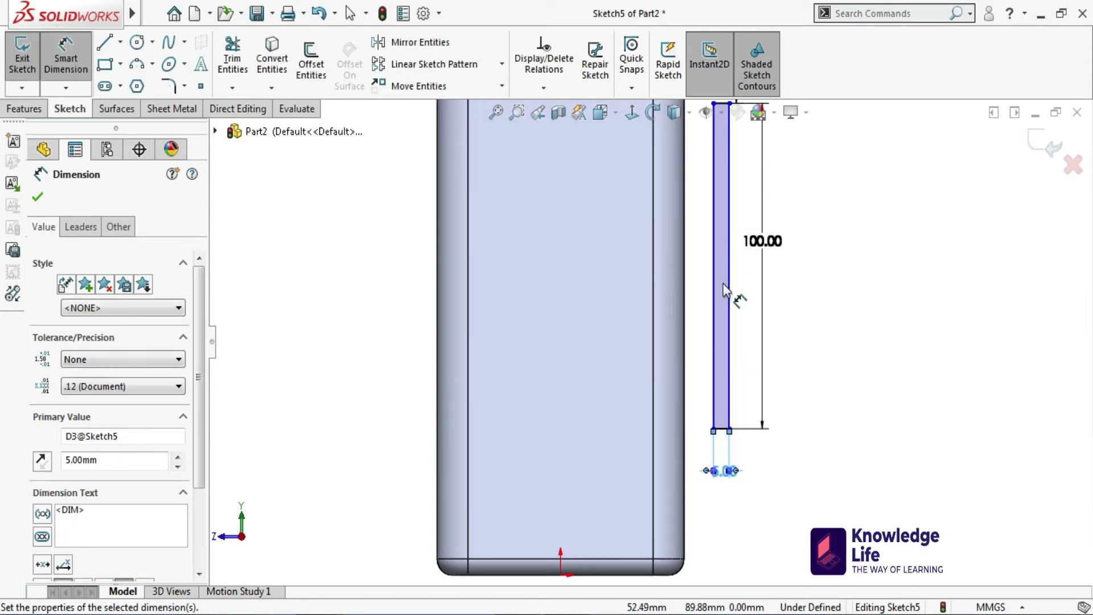
pyautogui.press('Escape')
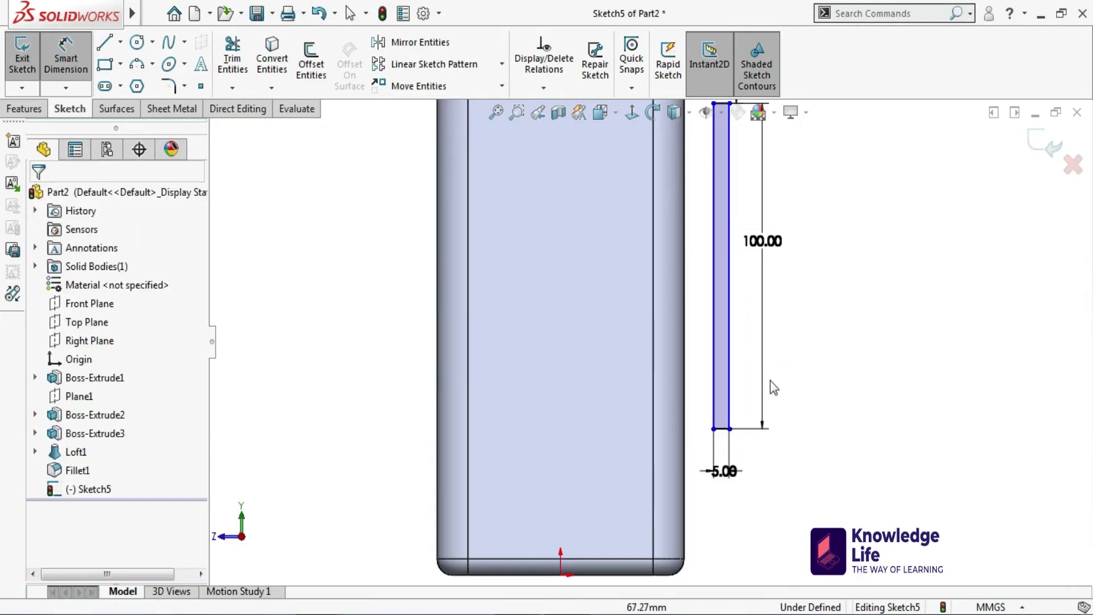
# Make the rectangle's outer vertical line collinear with the block's adjacent outer vertical edge, and exit the sketch
pyautogui.scroll(-1, 729, 472)
pyautogui.scroll(-1, 729, 472)
pyautogui.click(645, 476)
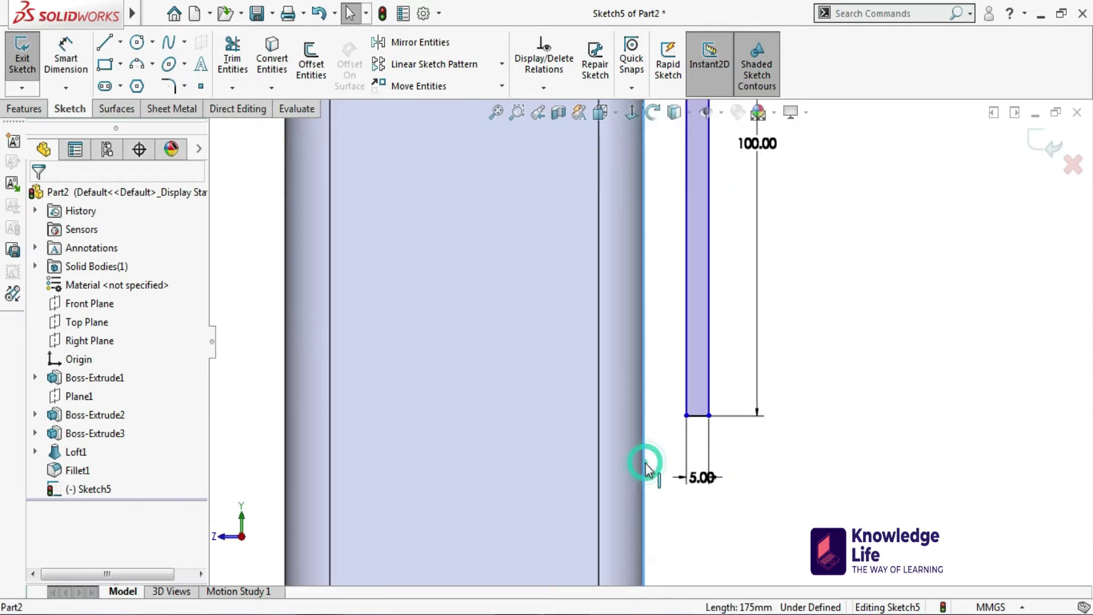
pyautogui.keyDown('ctrl'); pyautogui.click(709, 391); pyautogui.keyUp('ctrl')
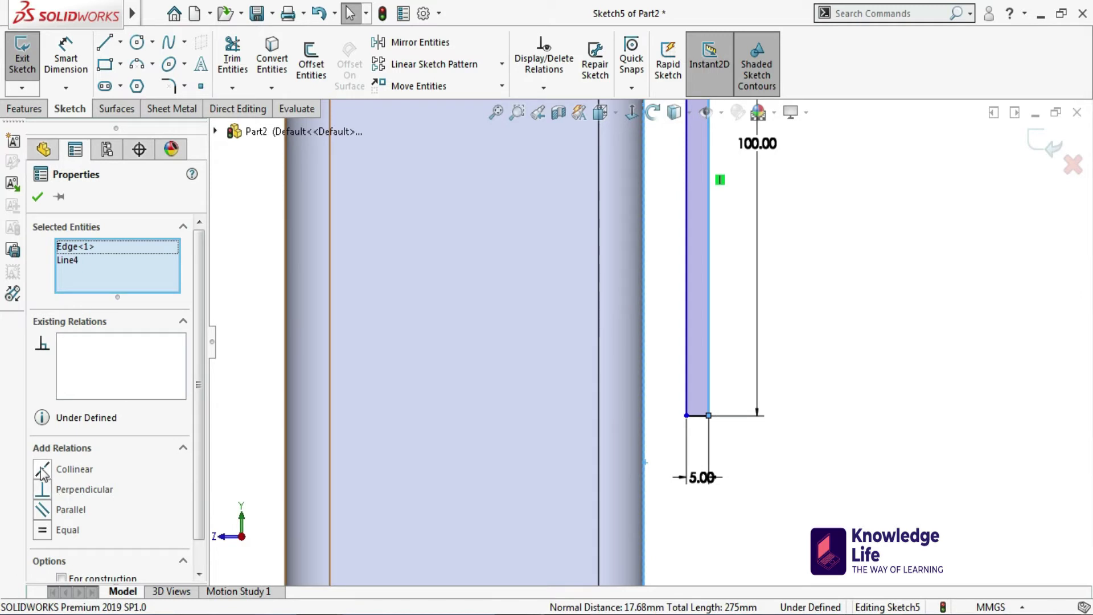
pyautogui.click(42, 471)
pyautogui.scroll(2, 622, 336)
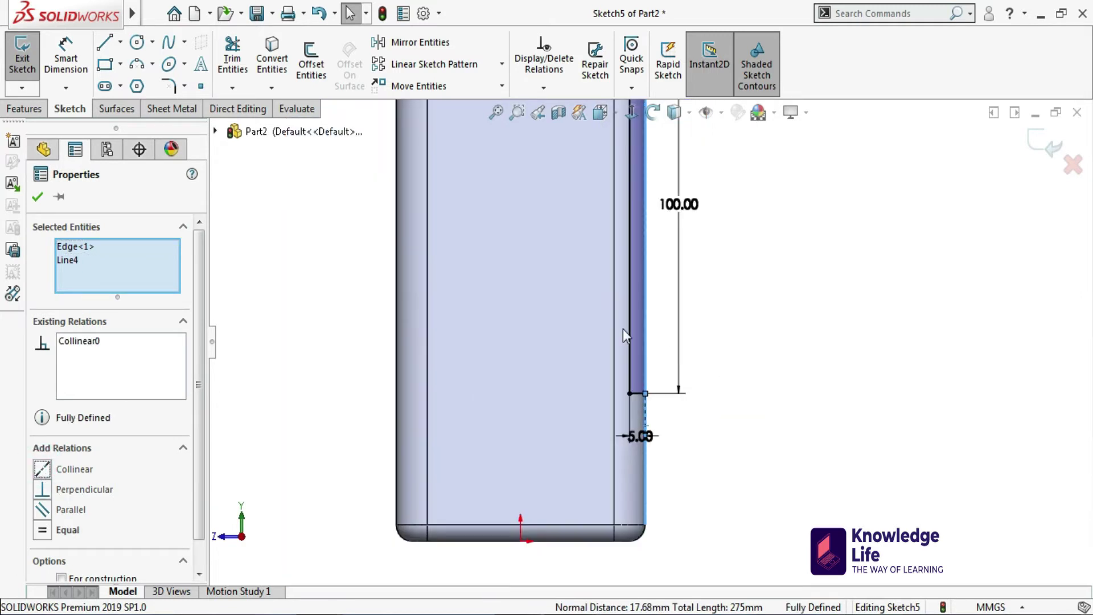
pyautogui.click(38, 197)
pyautogui.scroll(2, 650, 342)
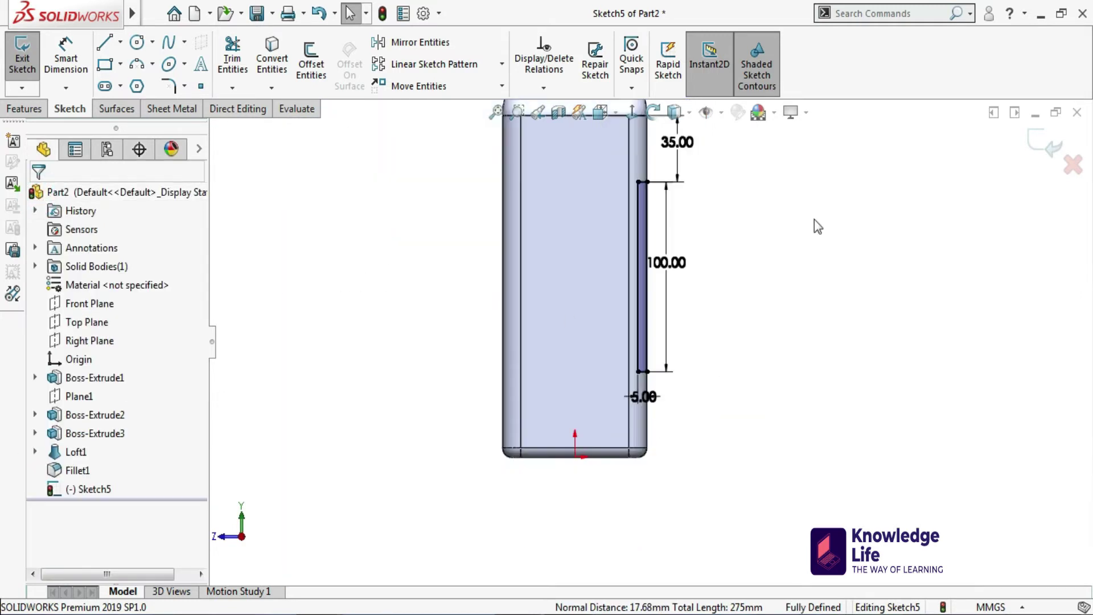
pyautogui.click(1046, 145)
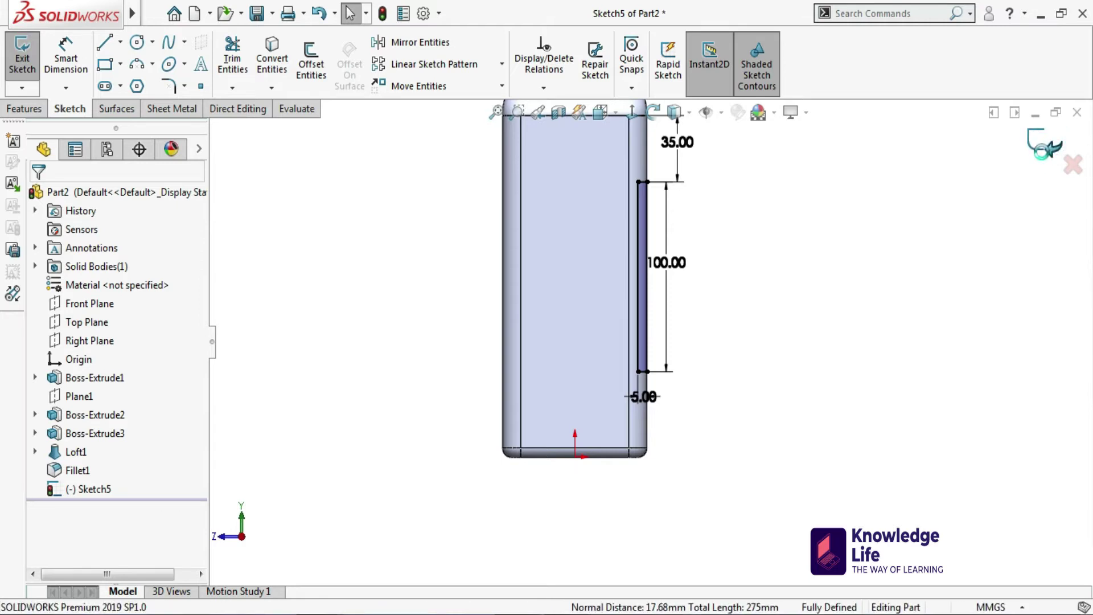
# Extrude-cut the rectangle across the block's broad face with the end condition Up To Next
pyautogui.click(243, 61)
pyautogui.click(121, 297)
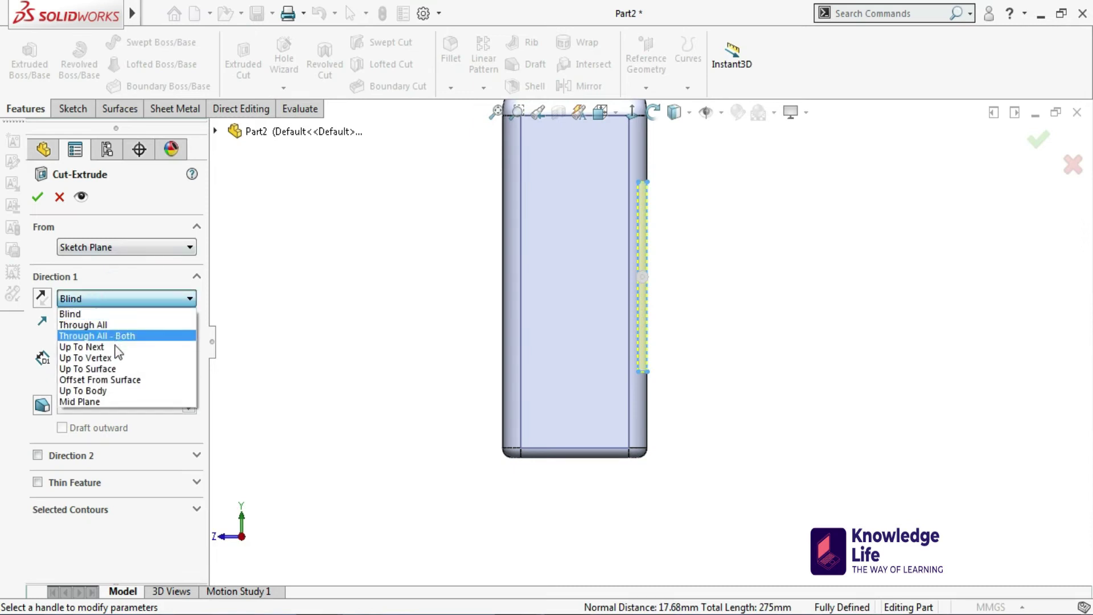
pyautogui.click(86, 346)
pyautogui.moveTo(848, 278); pyautogui.dragTo(555, 254, button='middle')
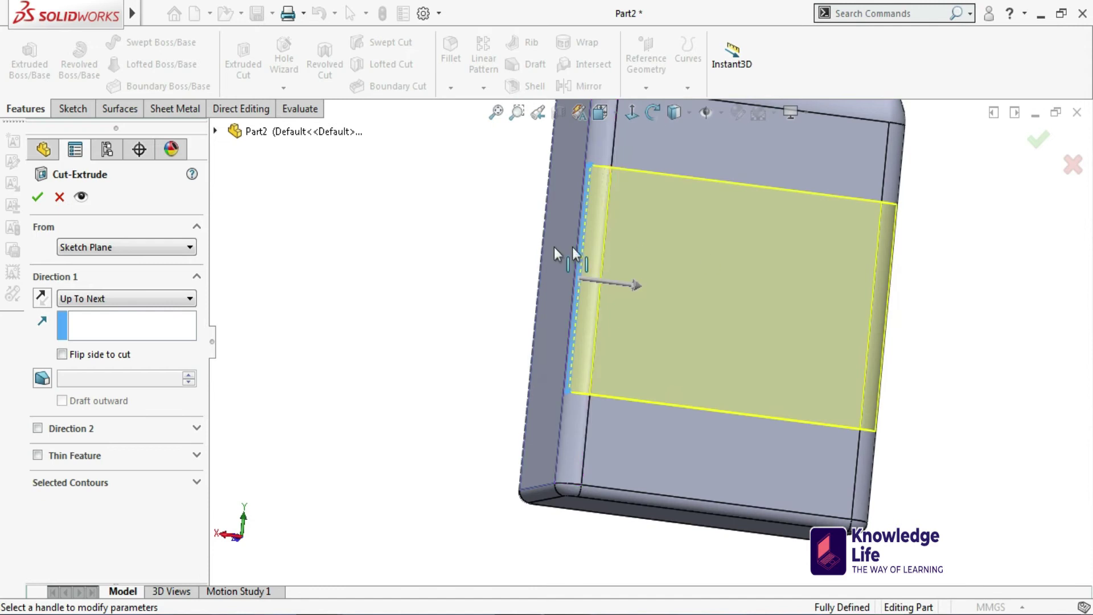
pyautogui.click(38, 197)
# Mirror the label recess cut about the Front Plane onto the block's opposite broad face
pyautogui.moveTo(397, 283); pyautogui.dragTo(852, 302, button='middle')
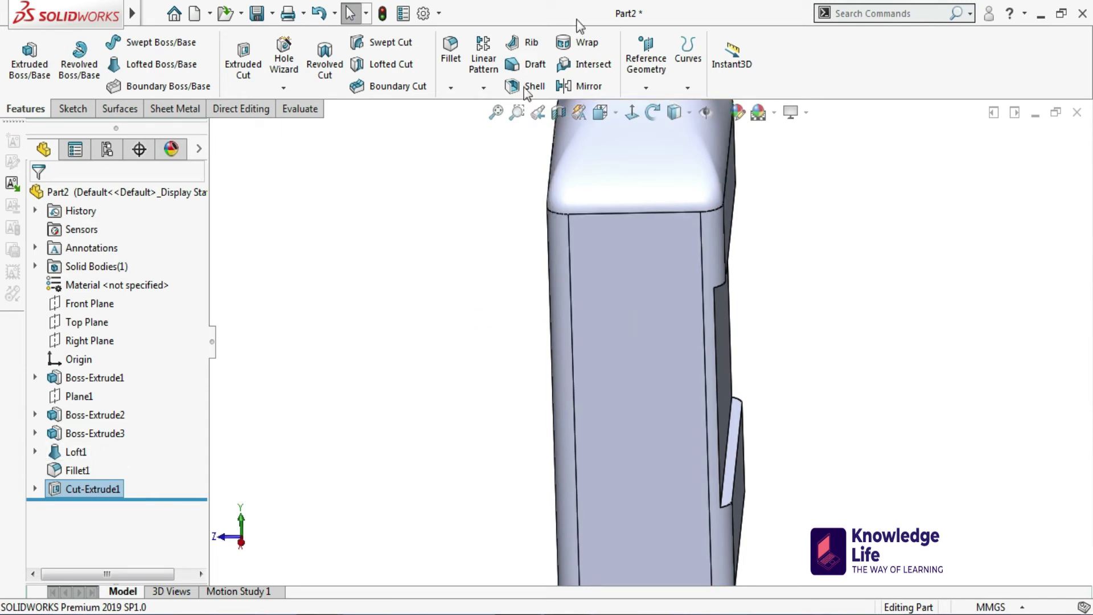
pyautogui.click(580, 87)
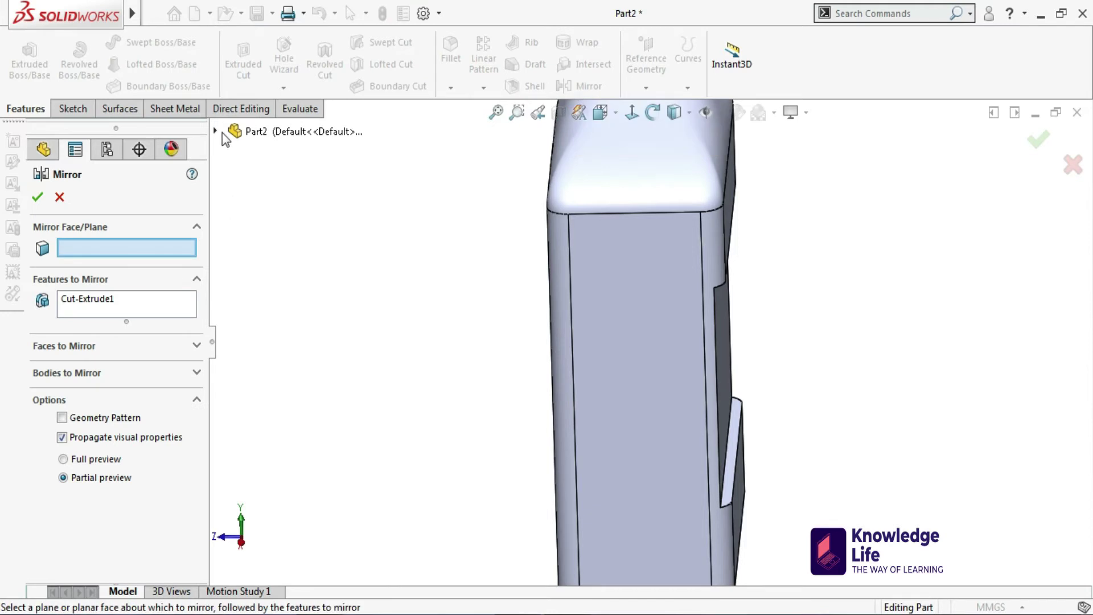
pyautogui.click(219, 132)
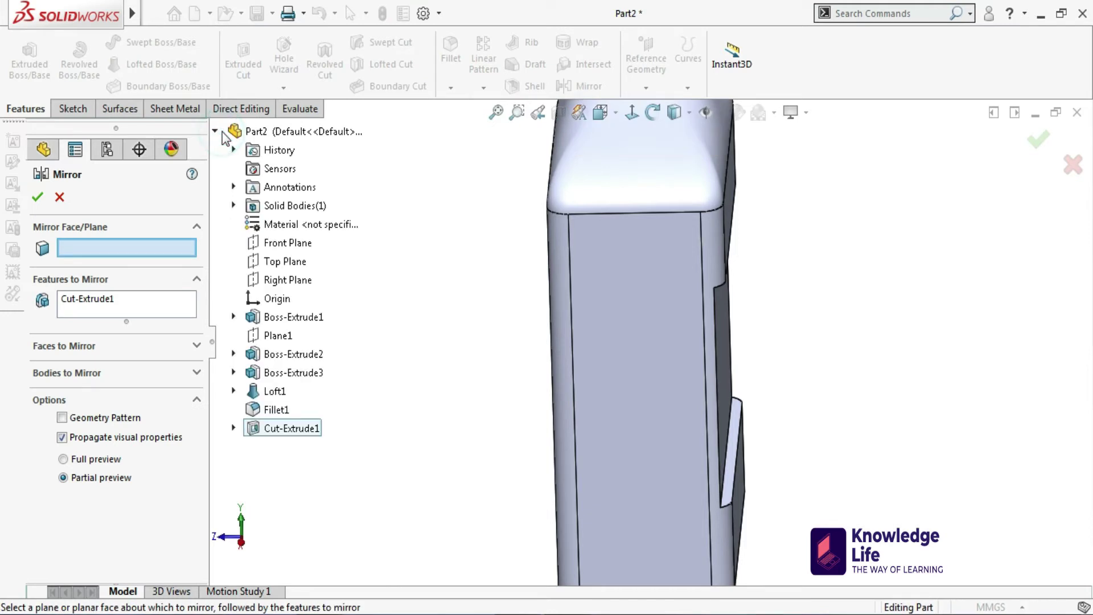
pyautogui.click(278, 244)
pyautogui.click(38, 200)
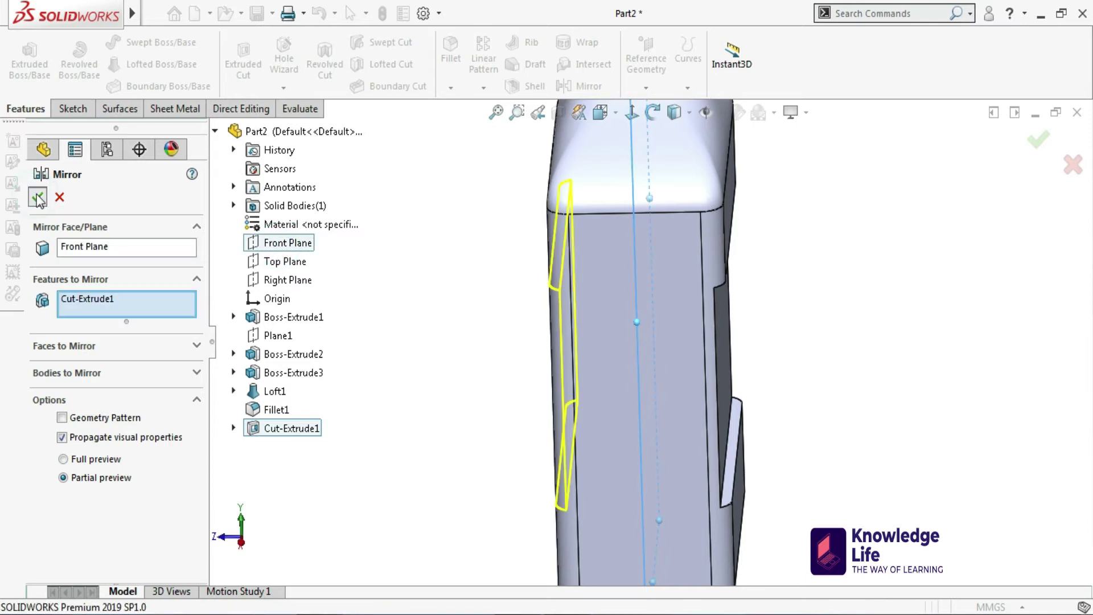
pyautogui.moveTo(830, 310); pyautogui.dragTo(793, 326, button='middle')
pyautogui.scroll(-5, 791, 330)
pyautogui.scroll(3, 785, 337)
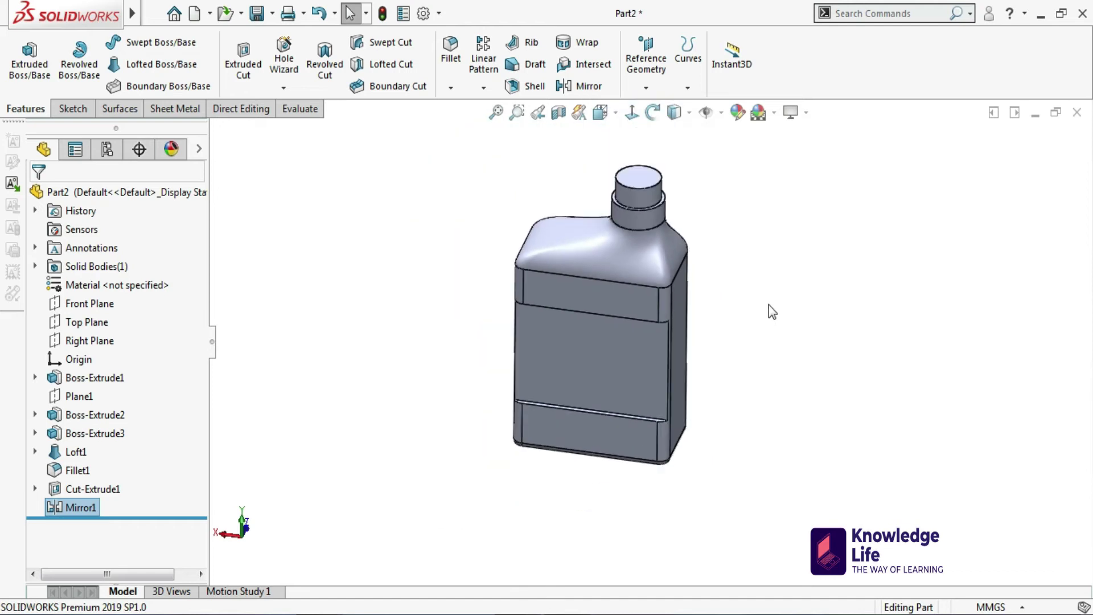
# Shell the bottle to a 2 mm wall thickness with the neck's top face removed, showing the preview
pyautogui.scroll(-2, 708, 192)
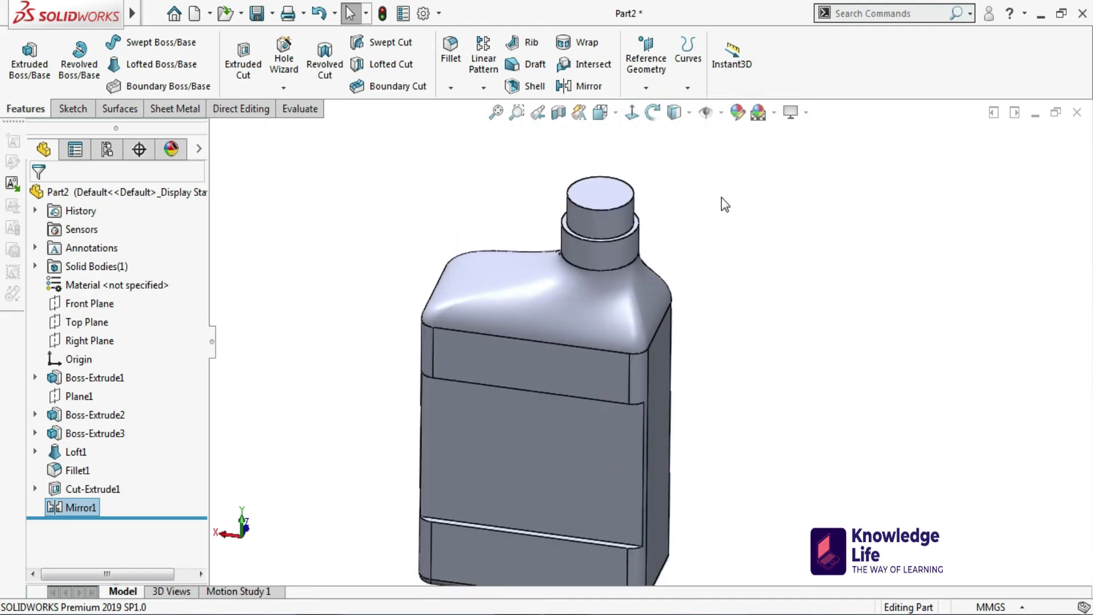
pyautogui.click(520, 87)
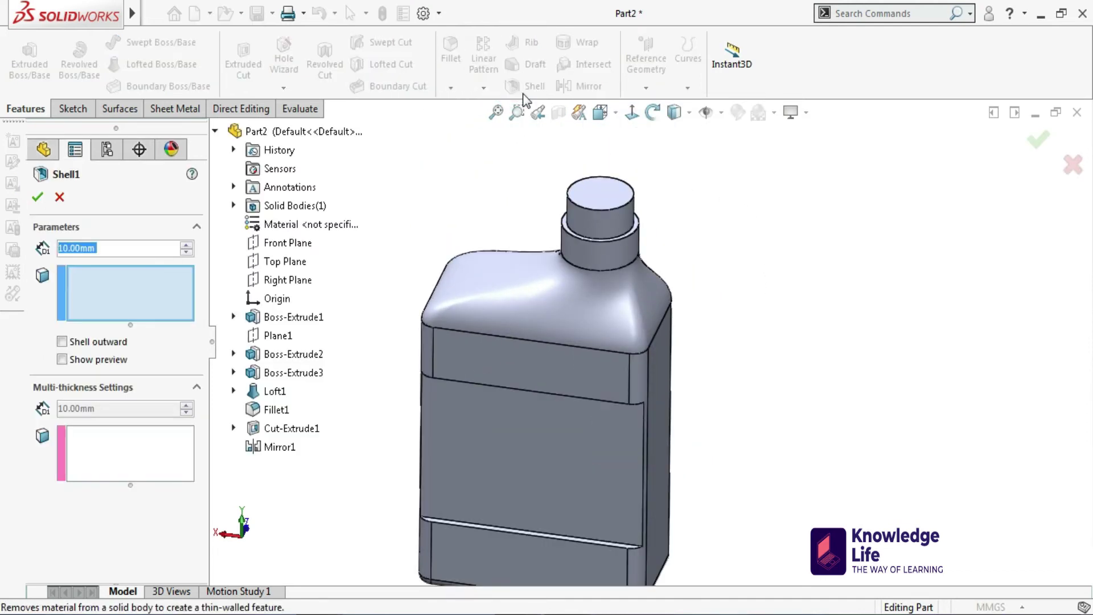
pyautogui.click(598, 195)
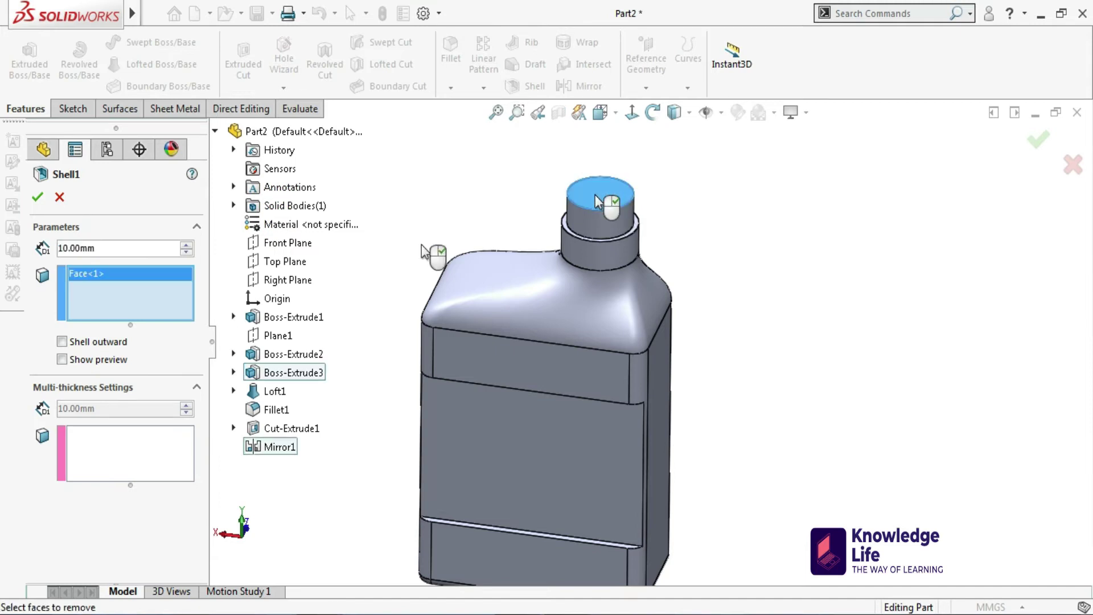
pyautogui.doubleClick(110, 251)
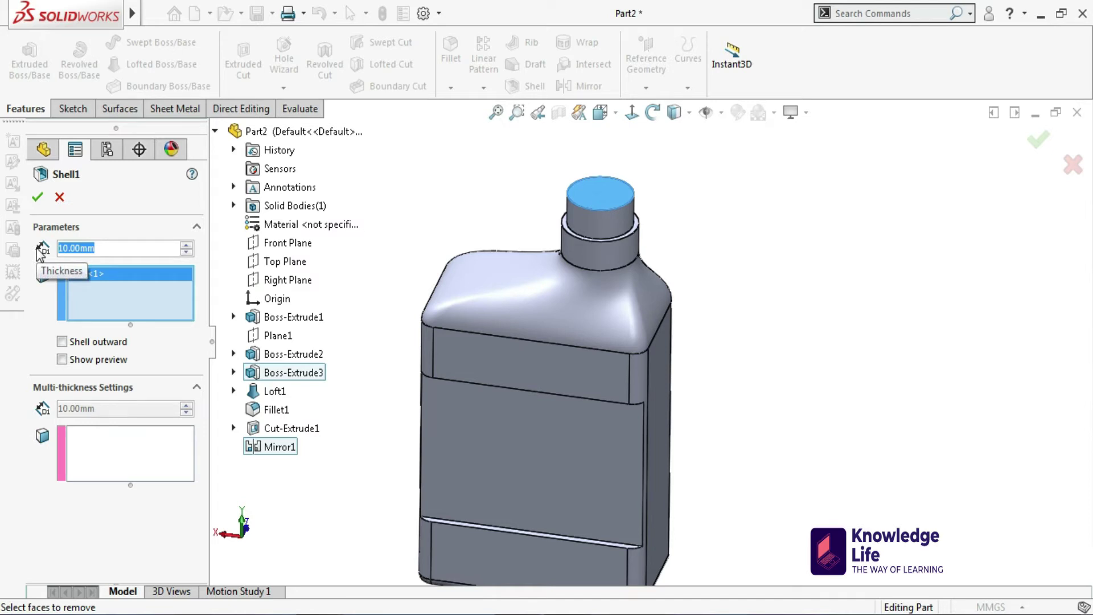
pyautogui.write('2')
pyautogui.click(391, 176)
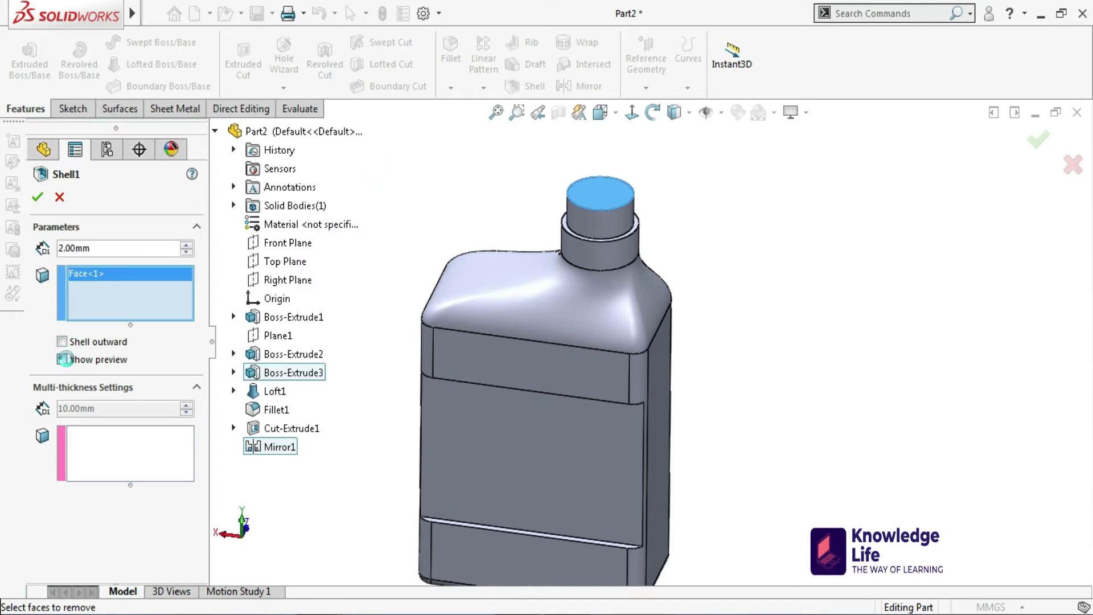
pyautogui.click(62, 358)
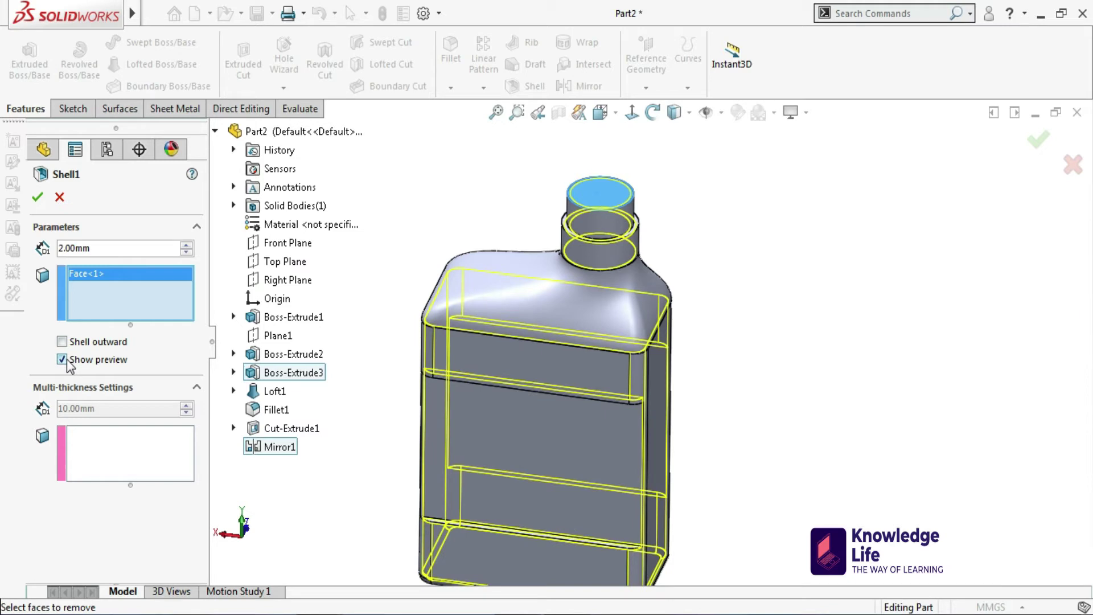
pyautogui.click(38, 198)
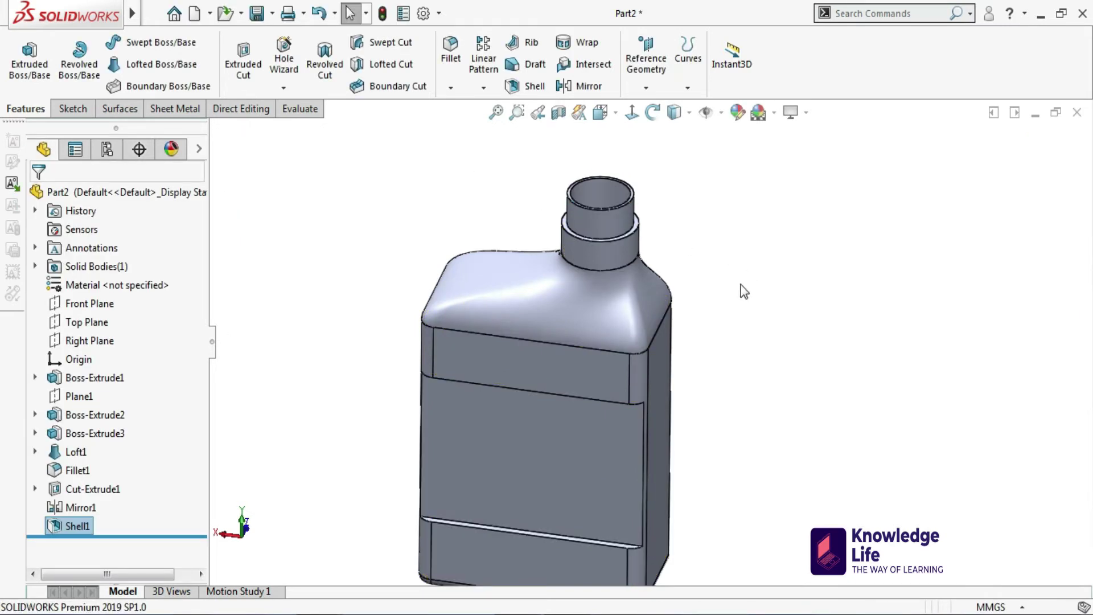
# Sketch a circle about 9.5 mm in diameter on the block's narrow side face, near an upper corner
pyautogui.moveTo(771, 406); pyautogui.dragTo(700, 385, button='middle')
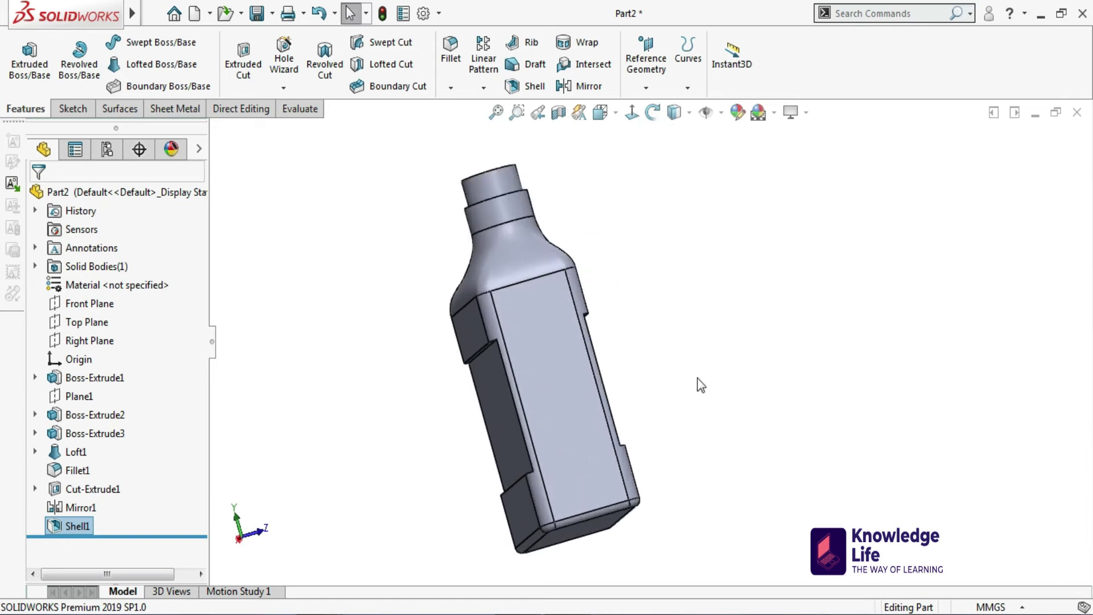
pyautogui.click(561, 394)
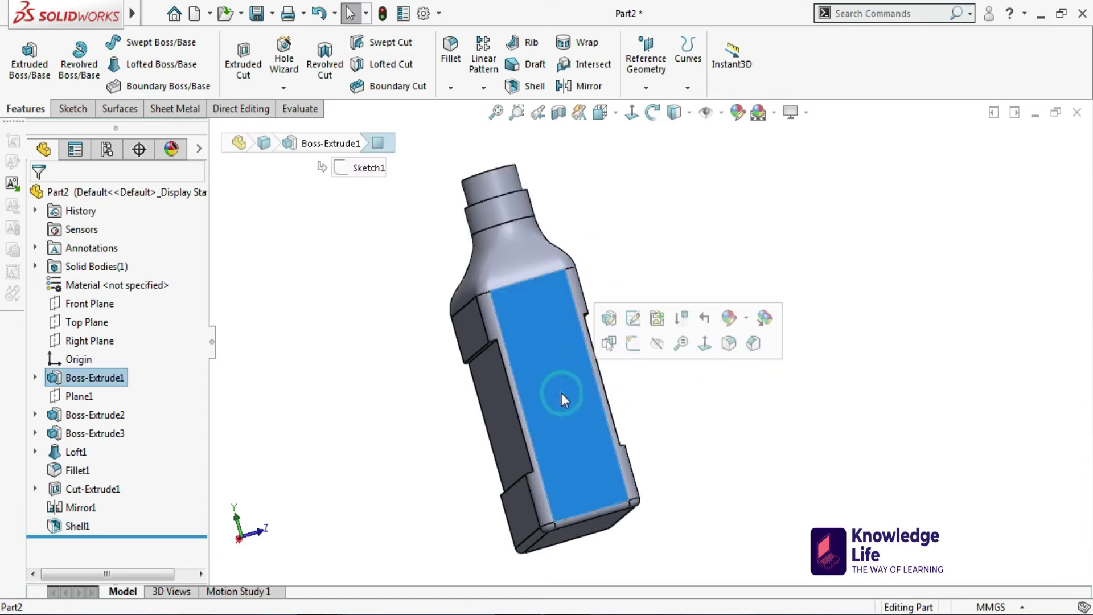
pyautogui.click(632, 343)
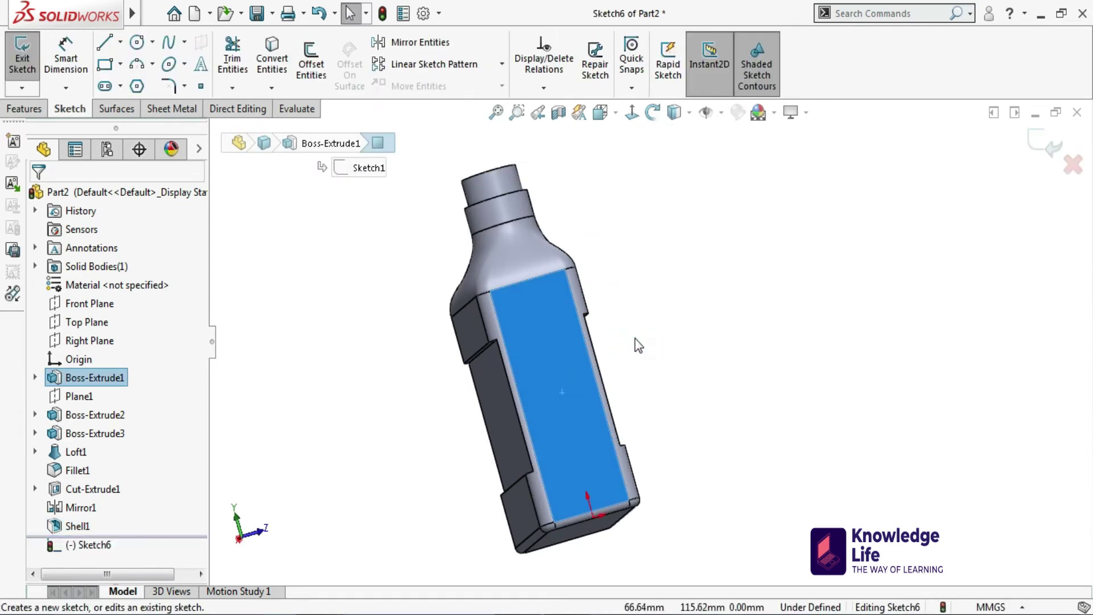
pyautogui.click(631, 112)
pyautogui.scroll(-3, 737, 320)
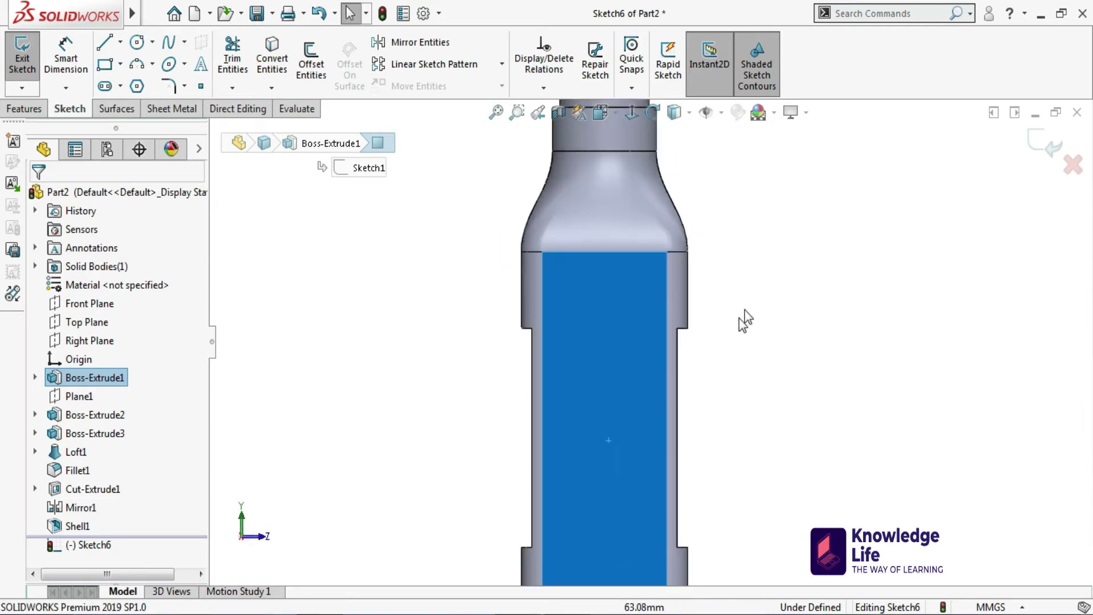
pyautogui.click(756, 292)
pyautogui.scroll(-5, 592, 249)
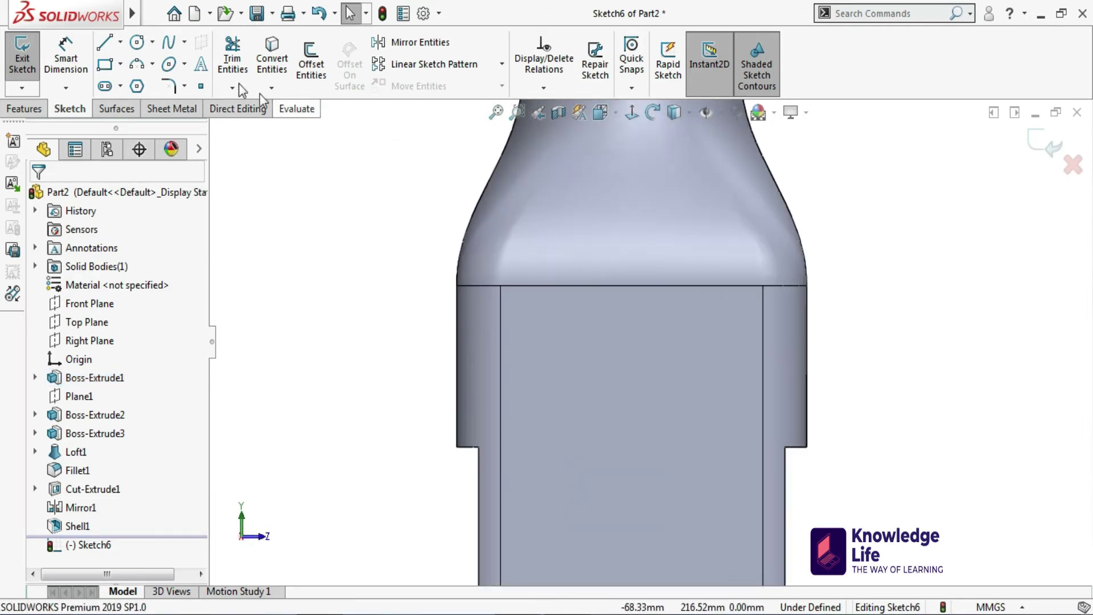
pyautogui.click(136, 42)
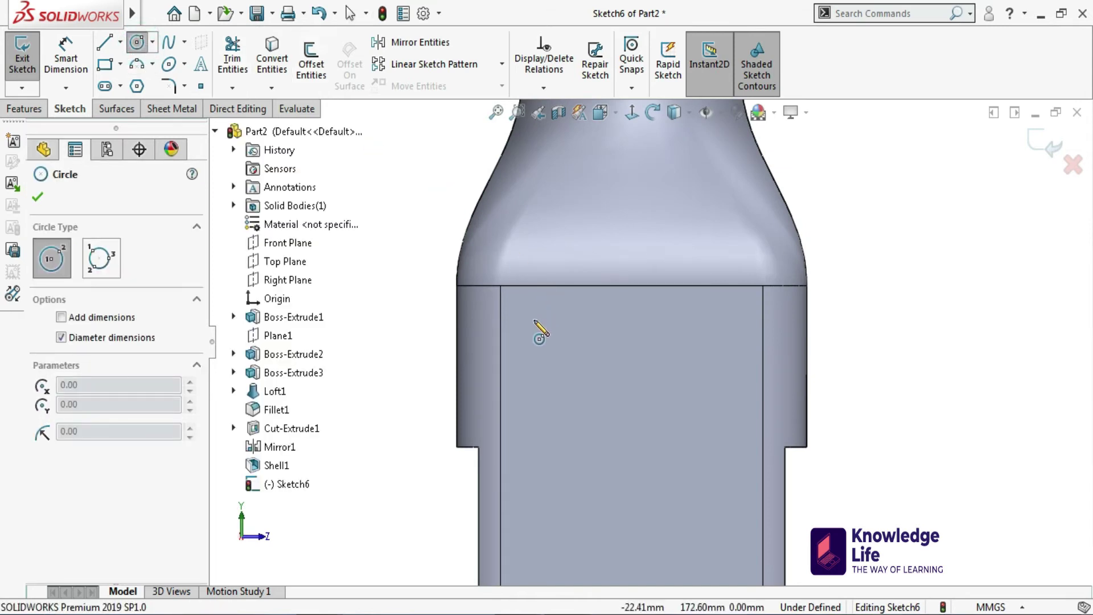
pyautogui.click(533, 326)
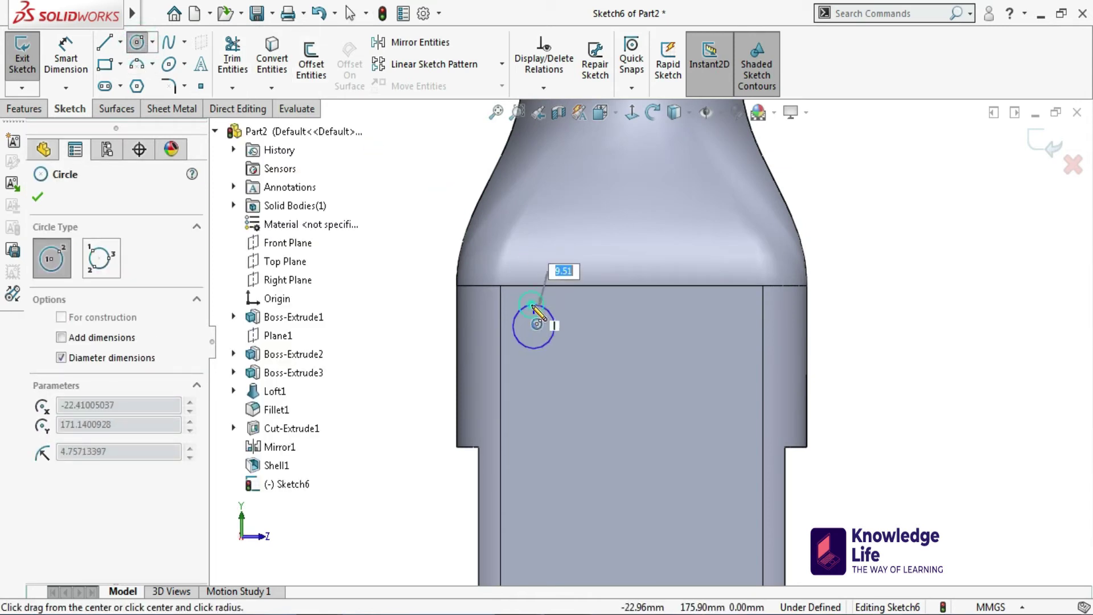
pyautogui.click(554, 326)
# Dimension the circle's diameter as 5 mm
pyautogui.click(66, 57)
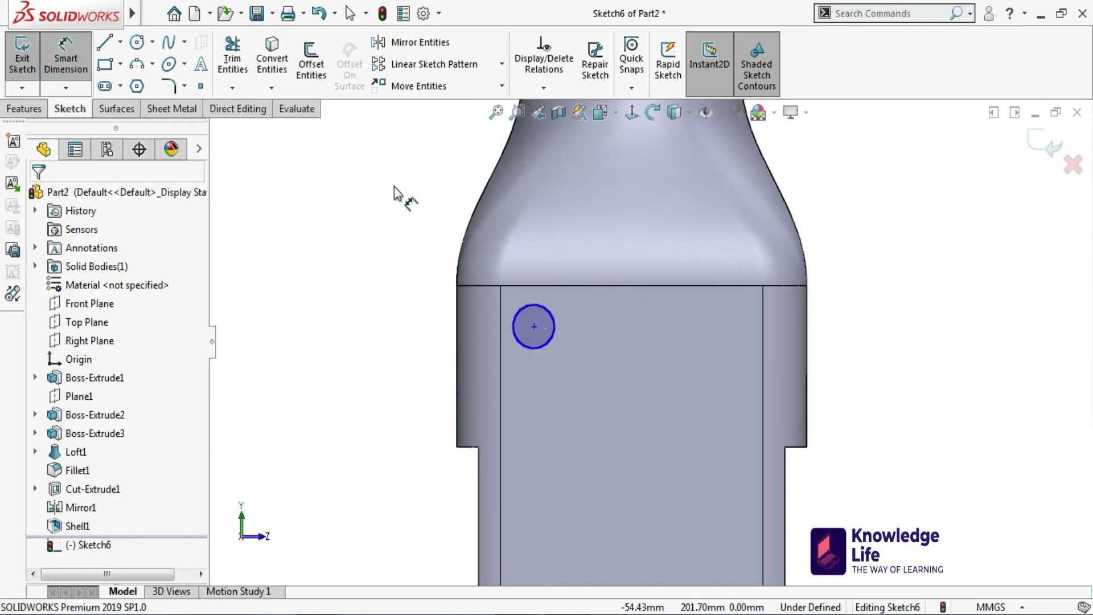
pyautogui.click(552, 322)
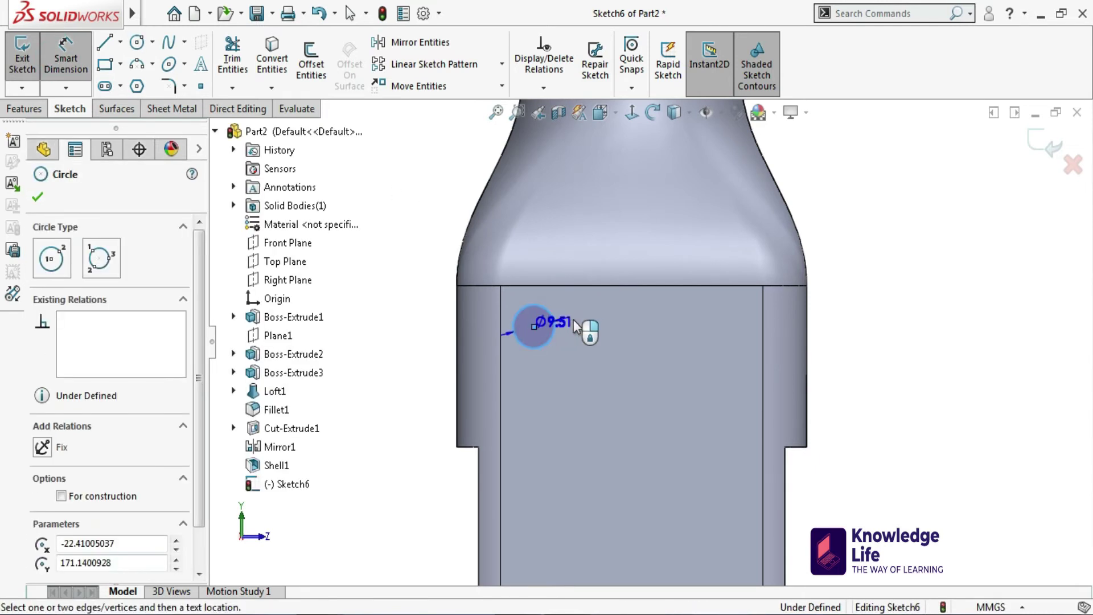
pyautogui.click(579, 319)
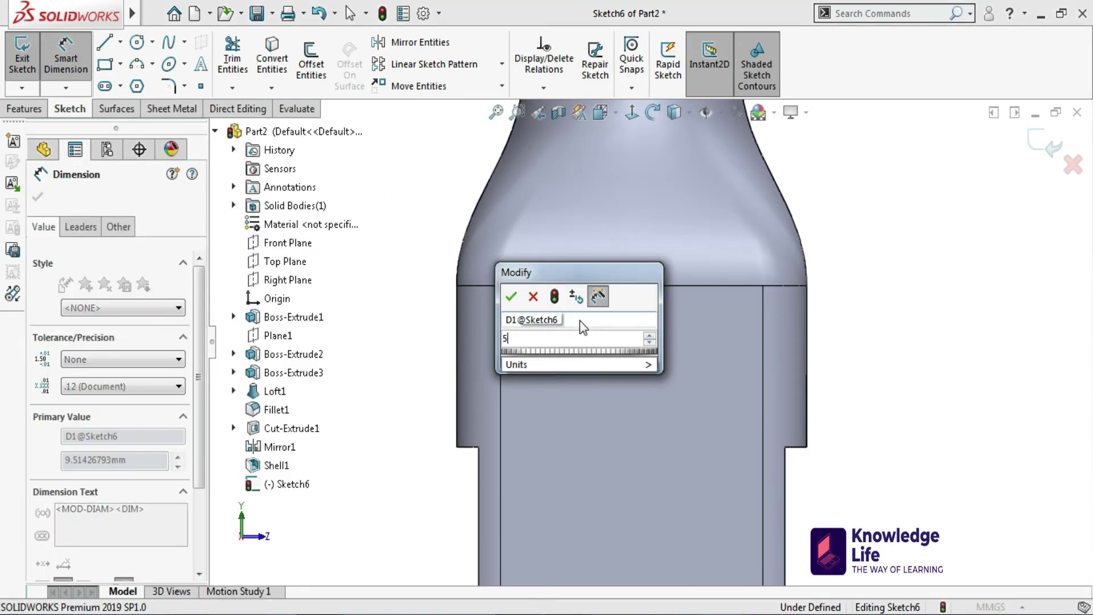
pyautogui.press('Return')
# Dimension the circle's centre 7 mm from the side face's nearest vertical edge
pyautogui.scroll(-3, 538, 326)
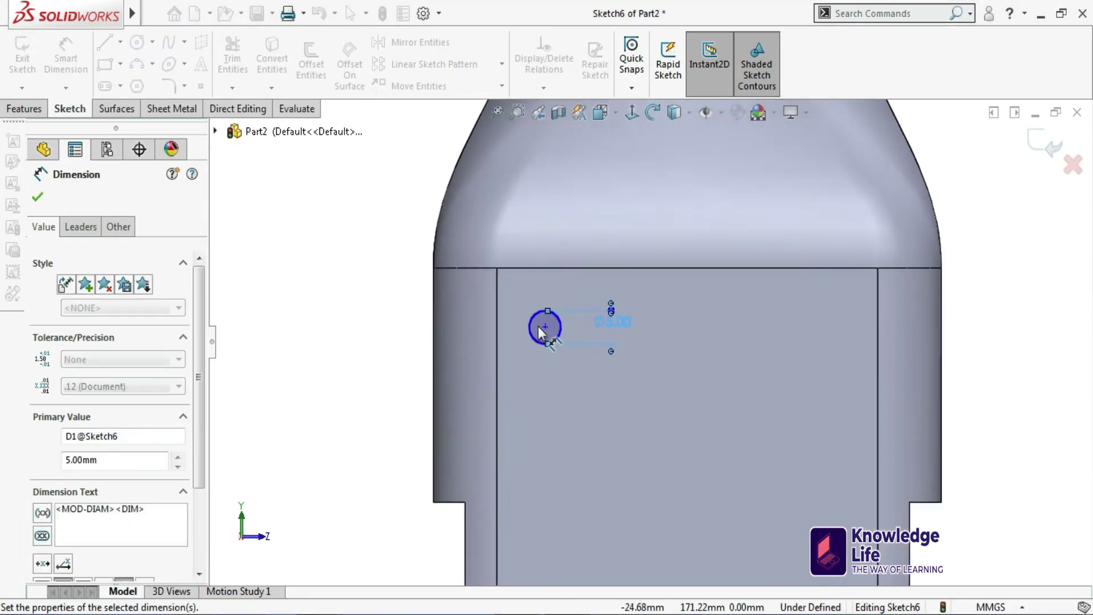
pyautogui.click(552, 327)
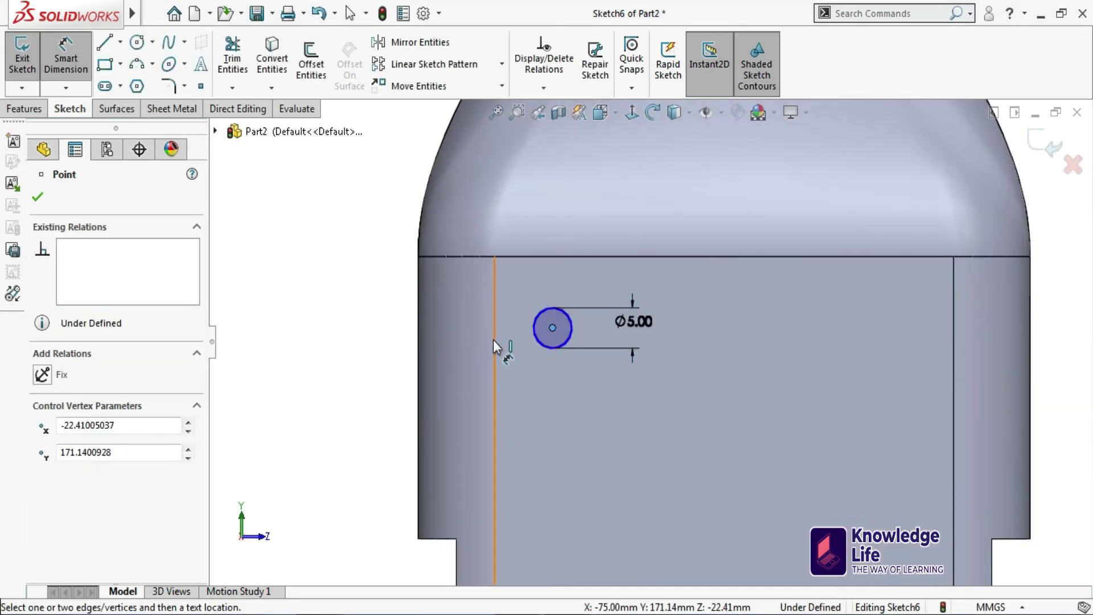
pyautogui.click(494, 343)
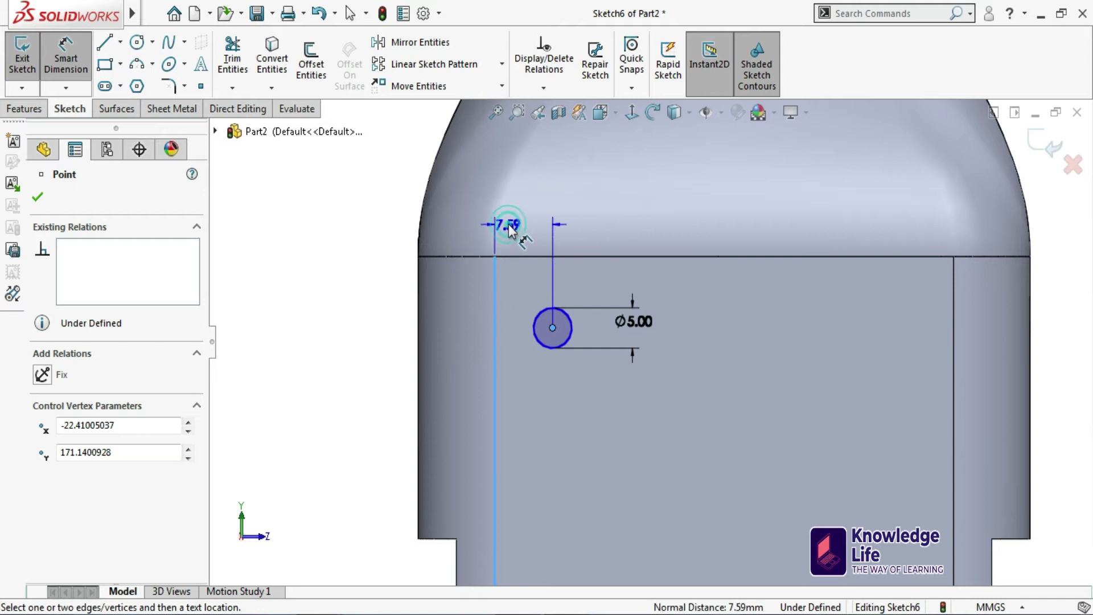
pyautogui.click(507, 228)
pyautogui.write('7')
pyautogui.press('Return')
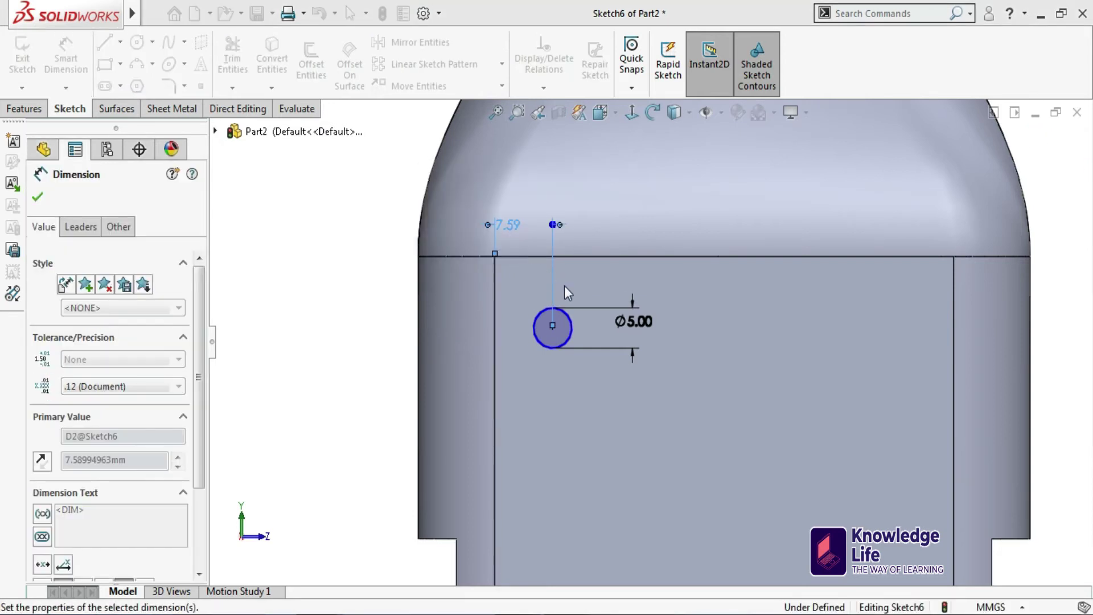
# Dimension the circle's centre 7 mm below the side face's upper edge, and exit the sketch
pyautogui.click(548, 328)
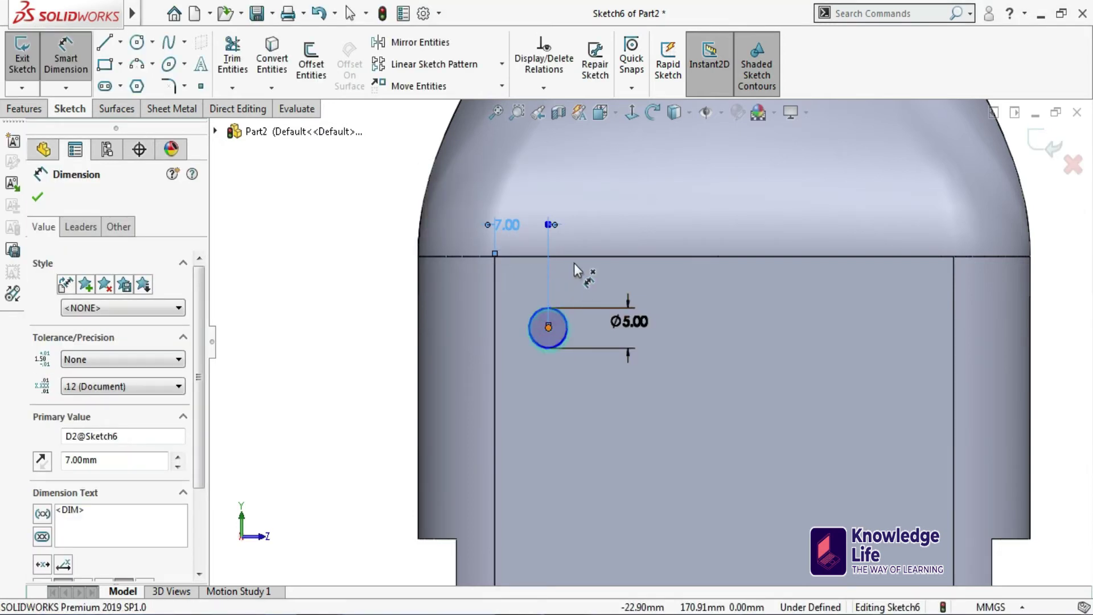
pyautogui.click(574, 257)
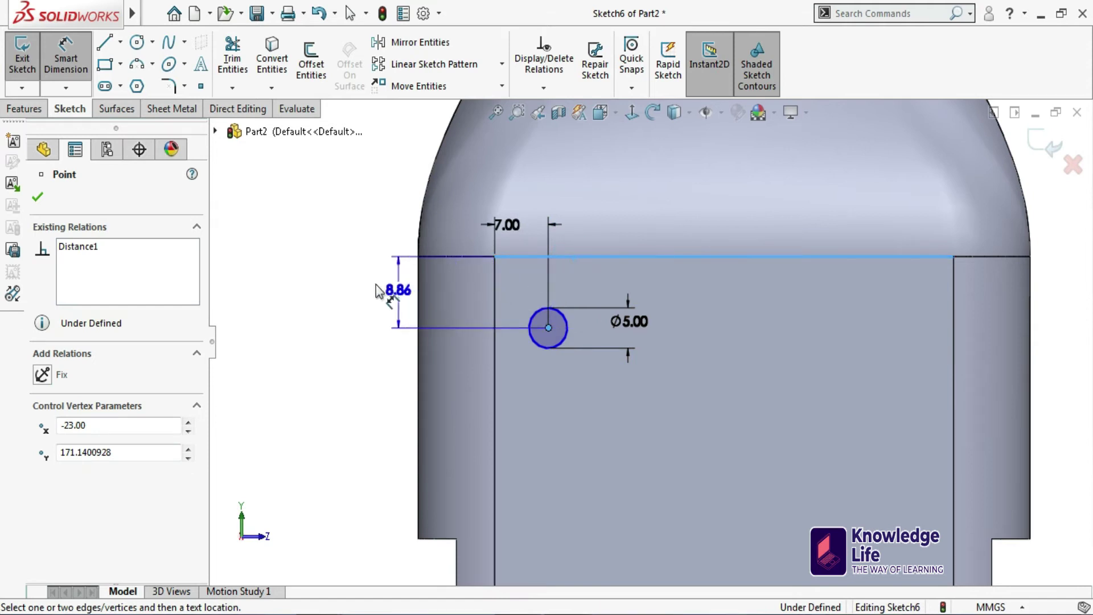
pyautogui.click(376, 283)
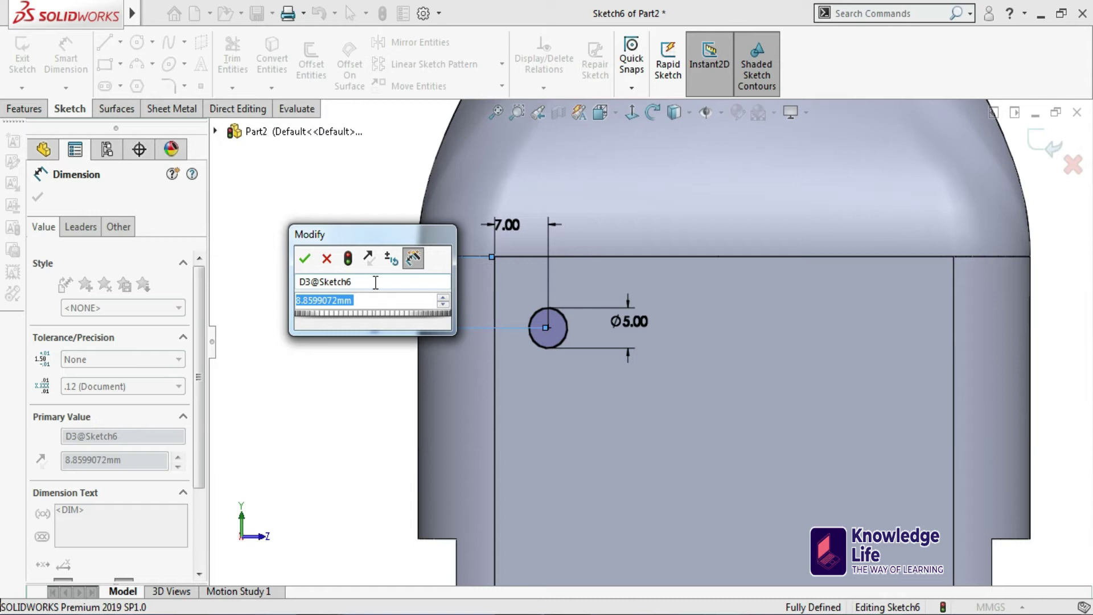
pyautogui.write('7')
pyautogui.press('Return')
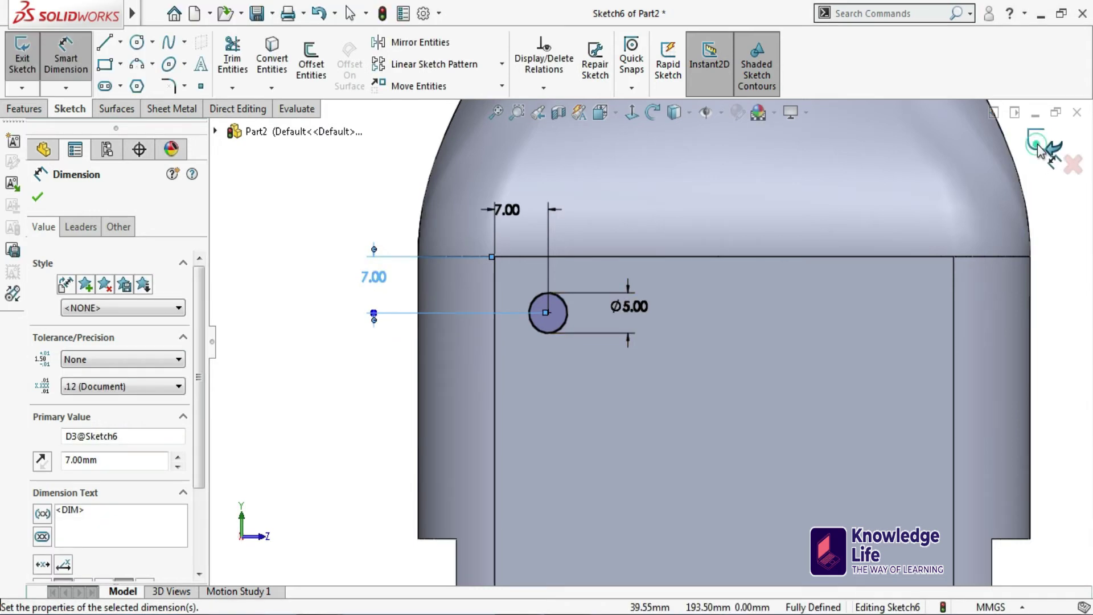
pyautogui.click(1037, 149)
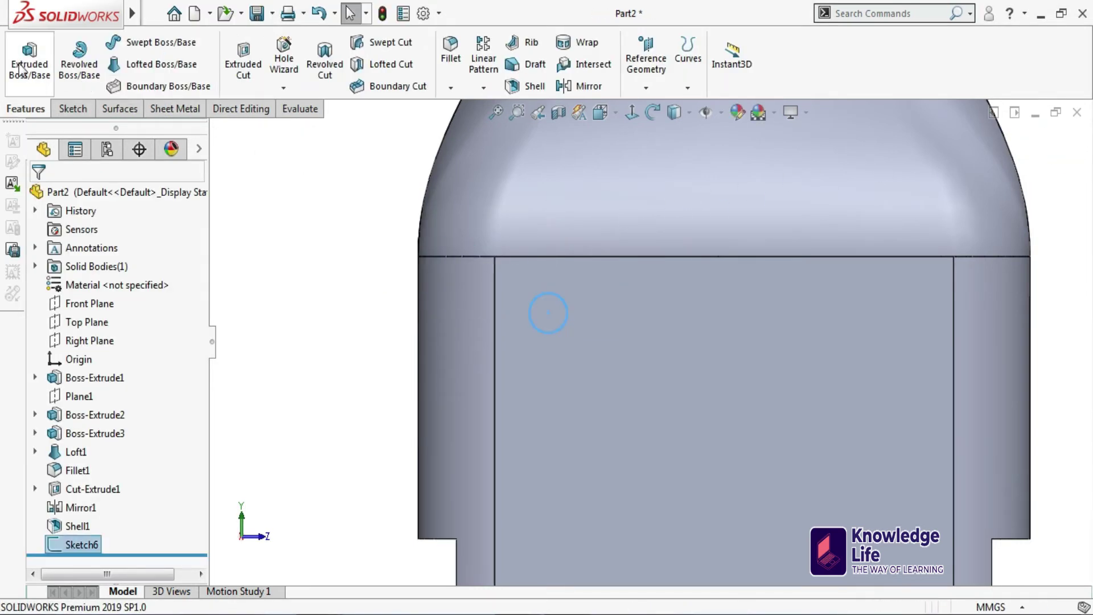
# Extrude the circle 0.5 mm outward from the side face as a blind boss
pyautogui.click(30, 57)
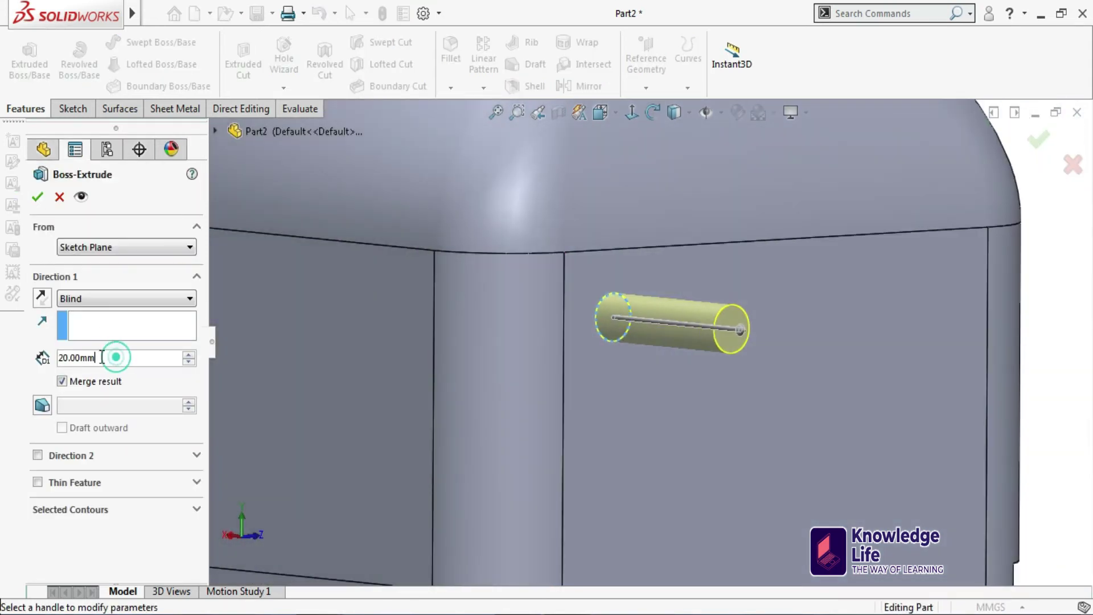
pyautogui.moveTo(102, 357); pyautogui.dragTo(27, 356)
pyautogui.press('BackSpace')
pyautogui.write('.5')
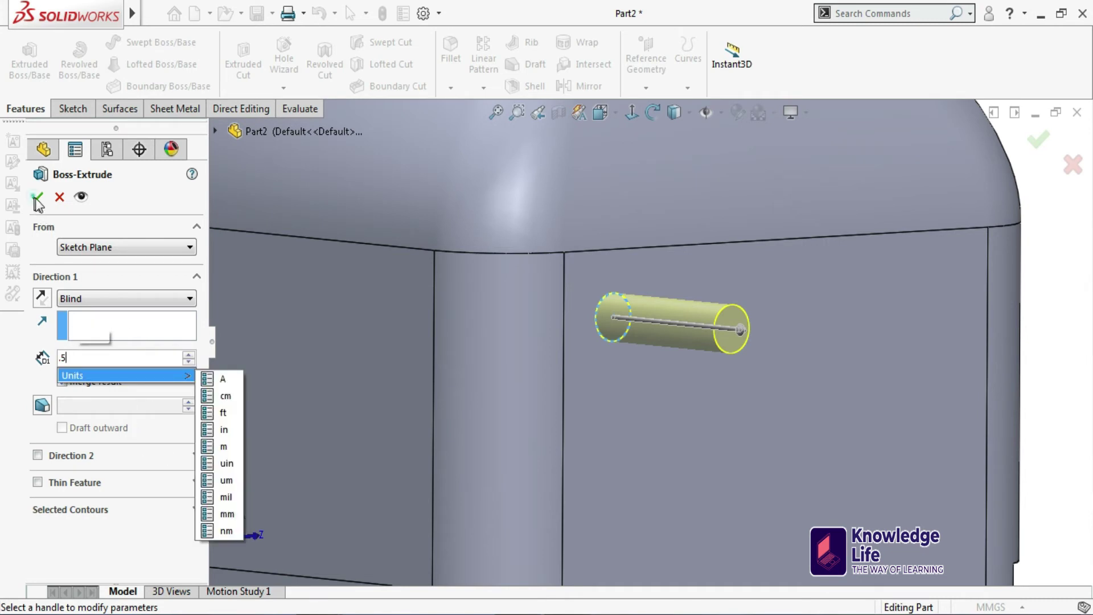
pyautogui.press('Return')
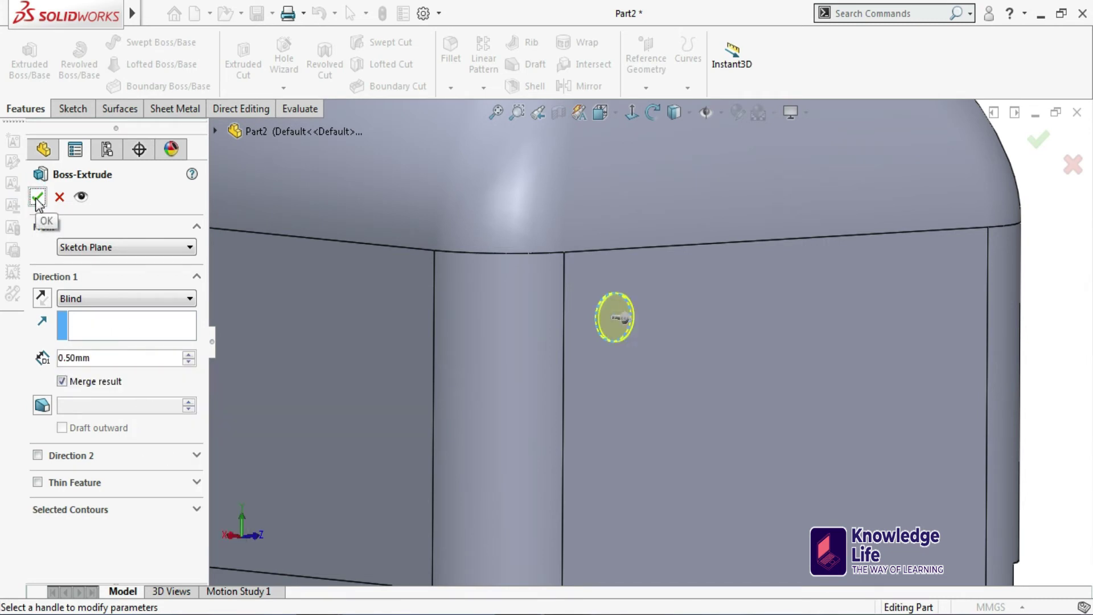
pyautogui.click(38, 200)
# Add a 0.5 mm dome to the outer face of the small circular boss on the bottle's side
pyautogui.scroll(3, 719, 300)
pyautogui.scroll(2, 945, 337)
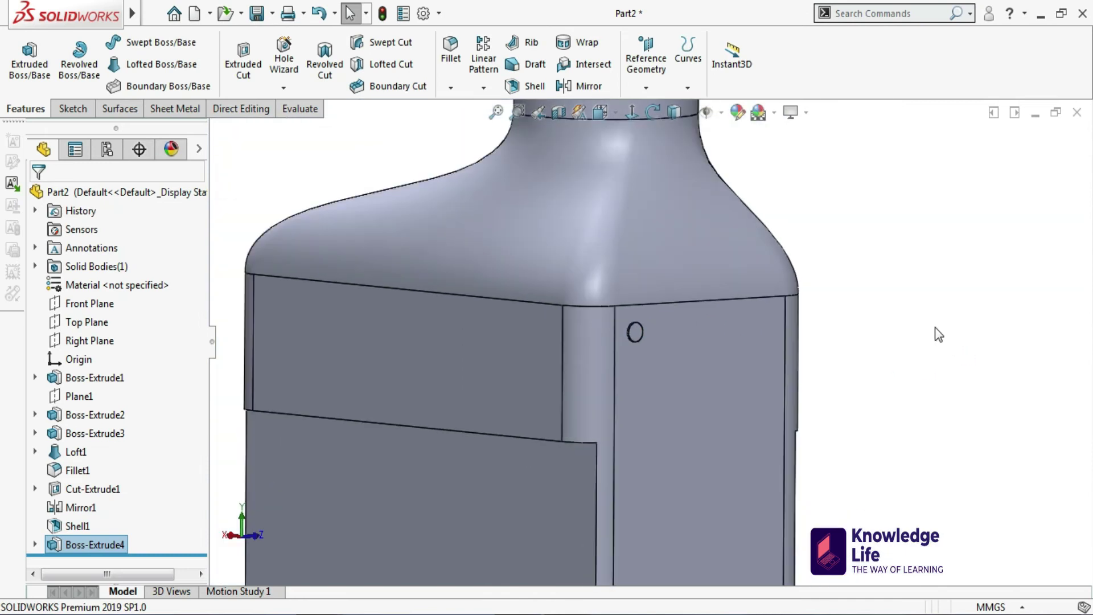
pyautogui.moveTo(938, 334); pyautogui.dragTo(883, 311, button='middle')
pyautogui.moveTo(71, 15)
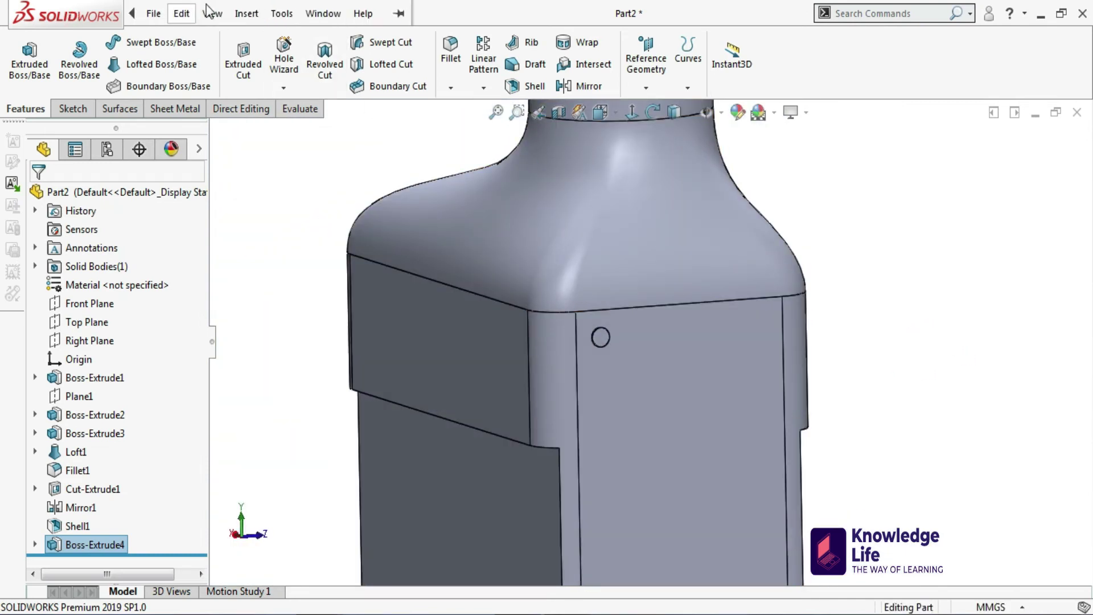
pyautogui.click(247, 13)
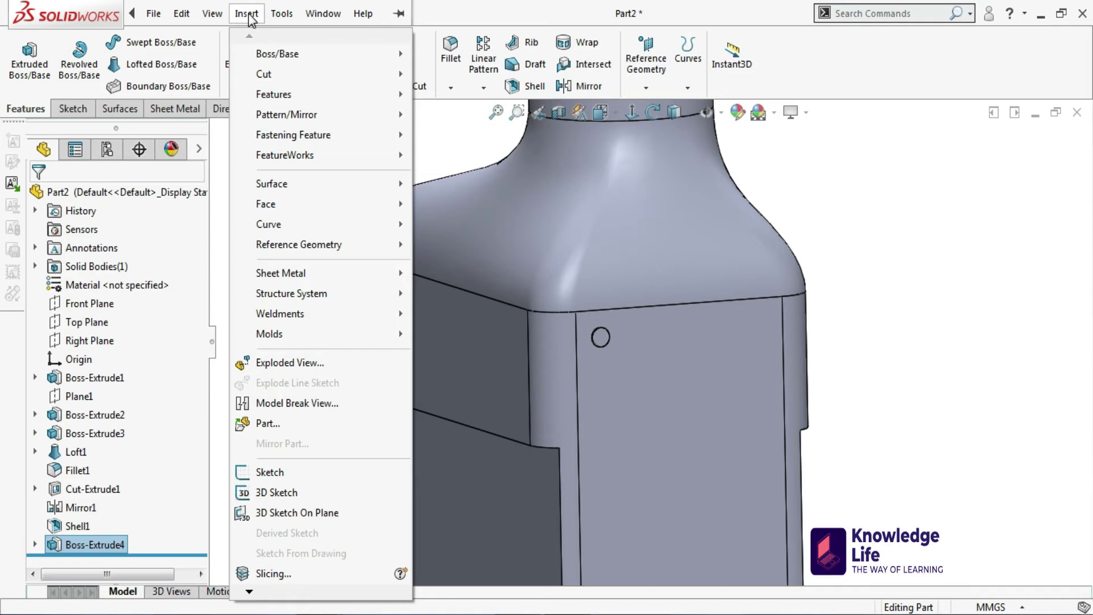
pyautogui.moveTo(294, 95)
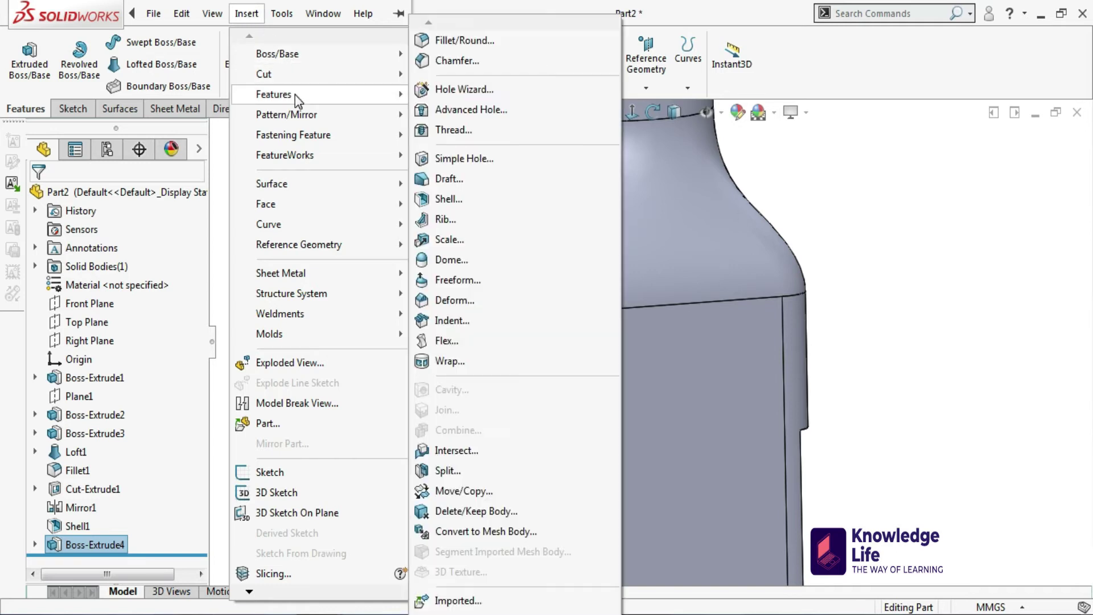
pyautogui.click(474, 260)
pyautogui.scroll(-5, 592, 345)
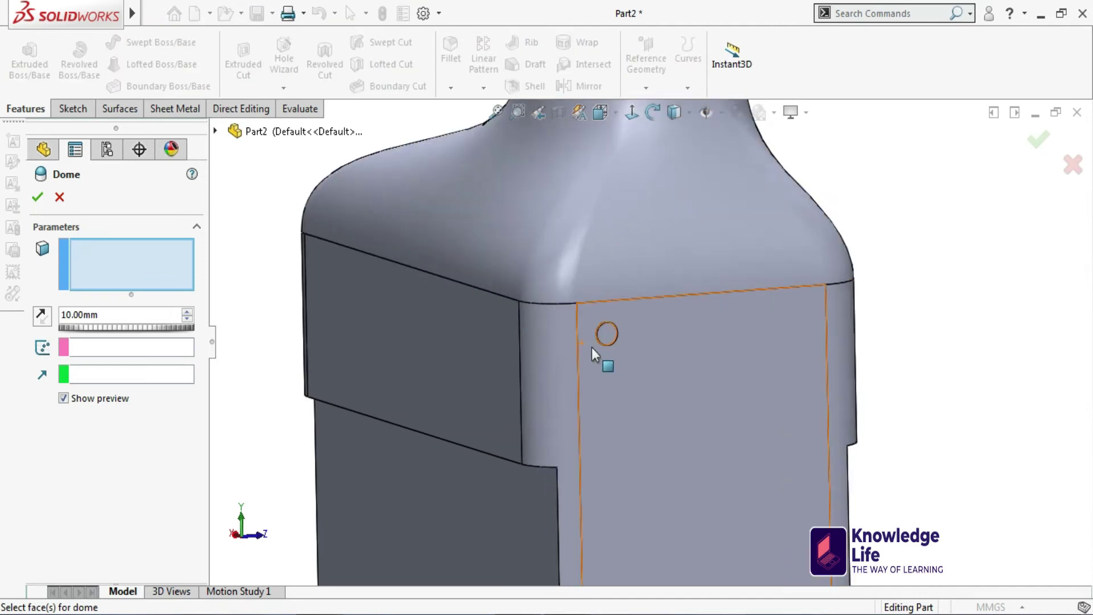
pyautogui.click(635, 317)
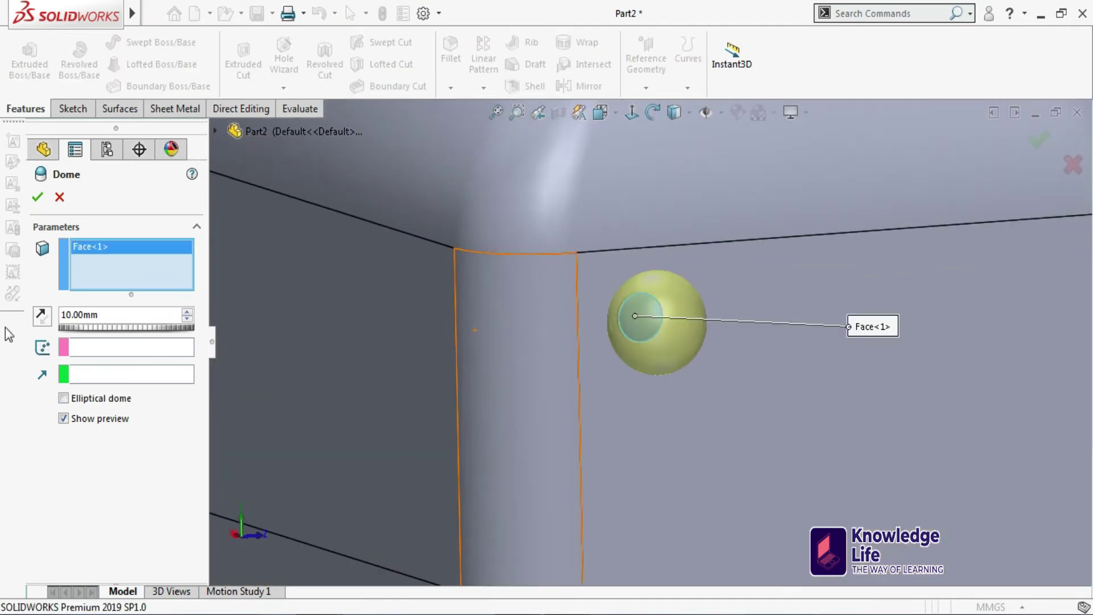
pyautogui.doubleClick(90, 314)
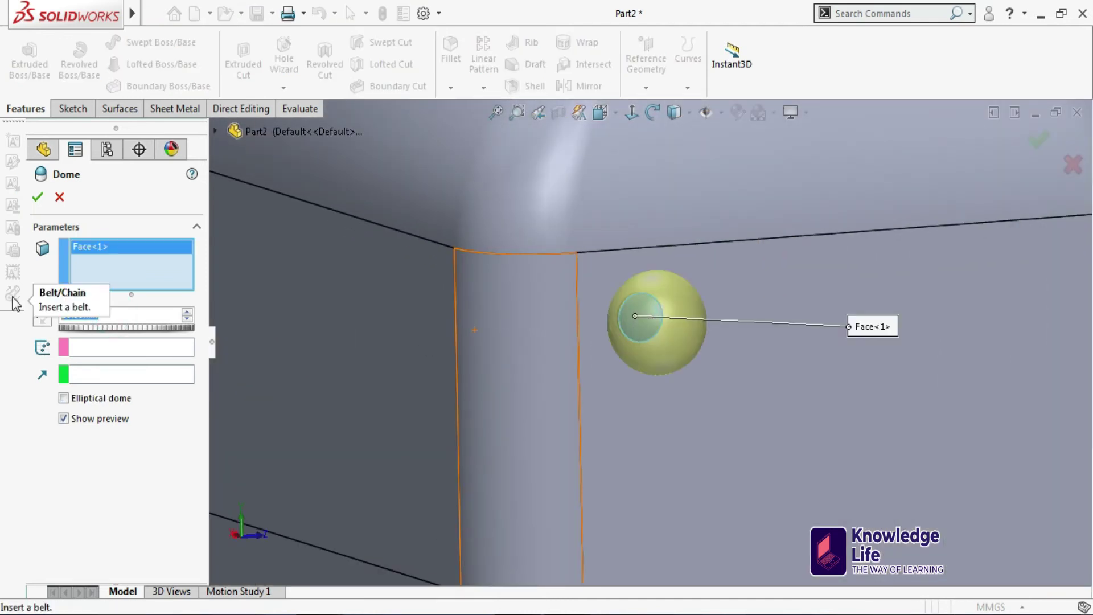
pyautogui.write('.')
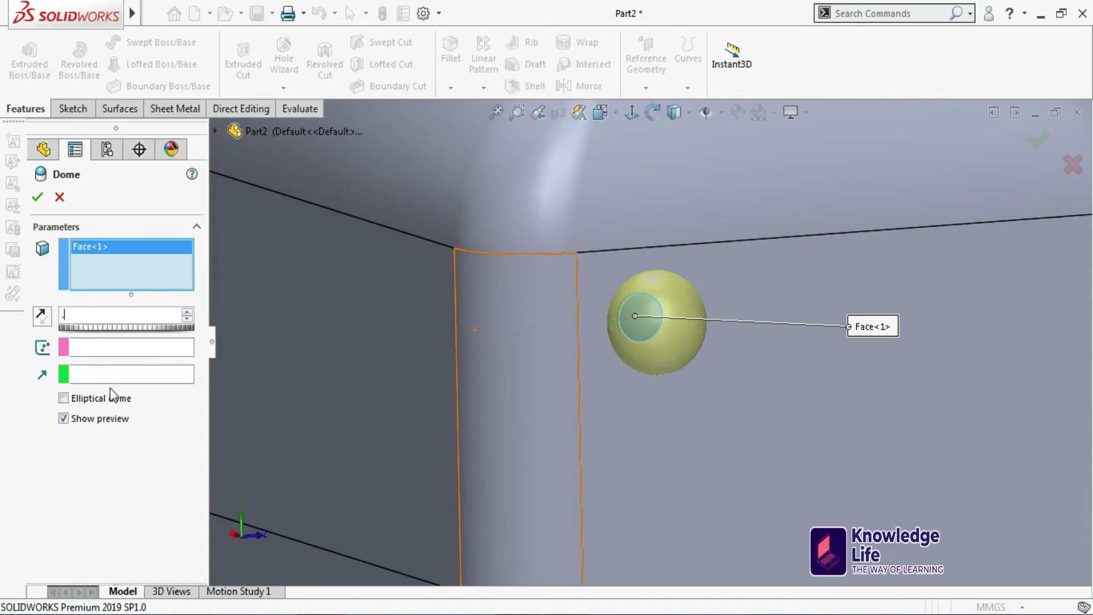
pyautogui.click(154, 468)
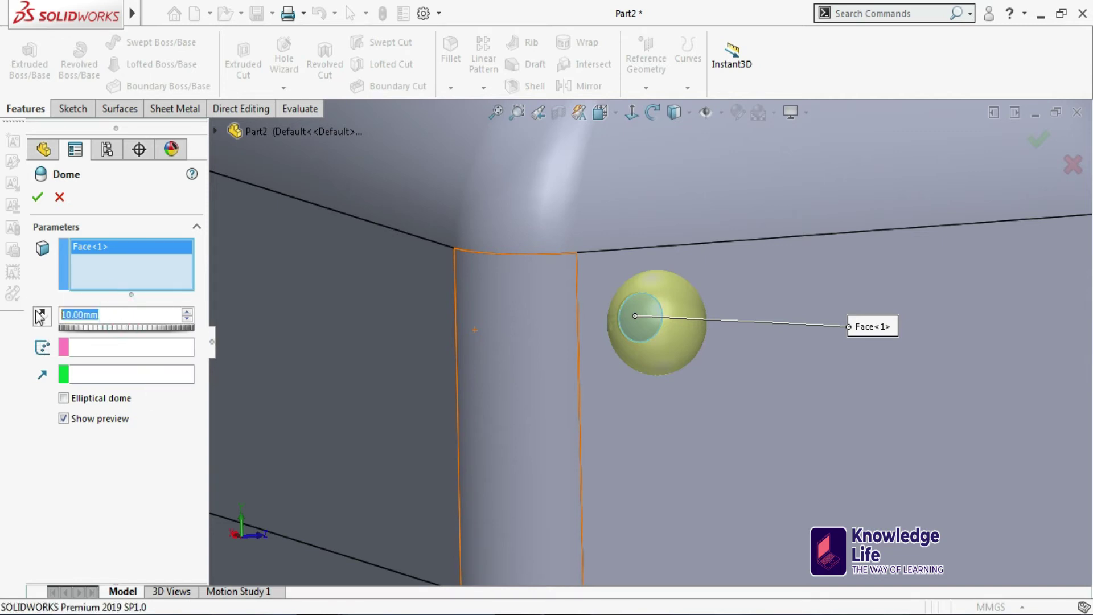
pyautogui.write('.')
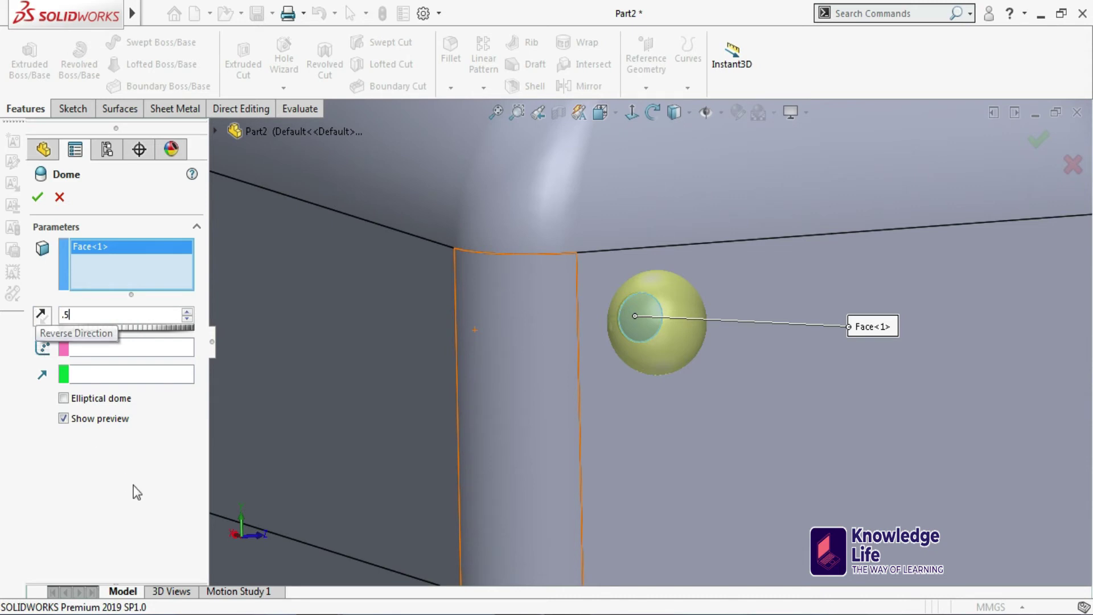
pyautogui.write('5')
pyautogui.click(137, 492)
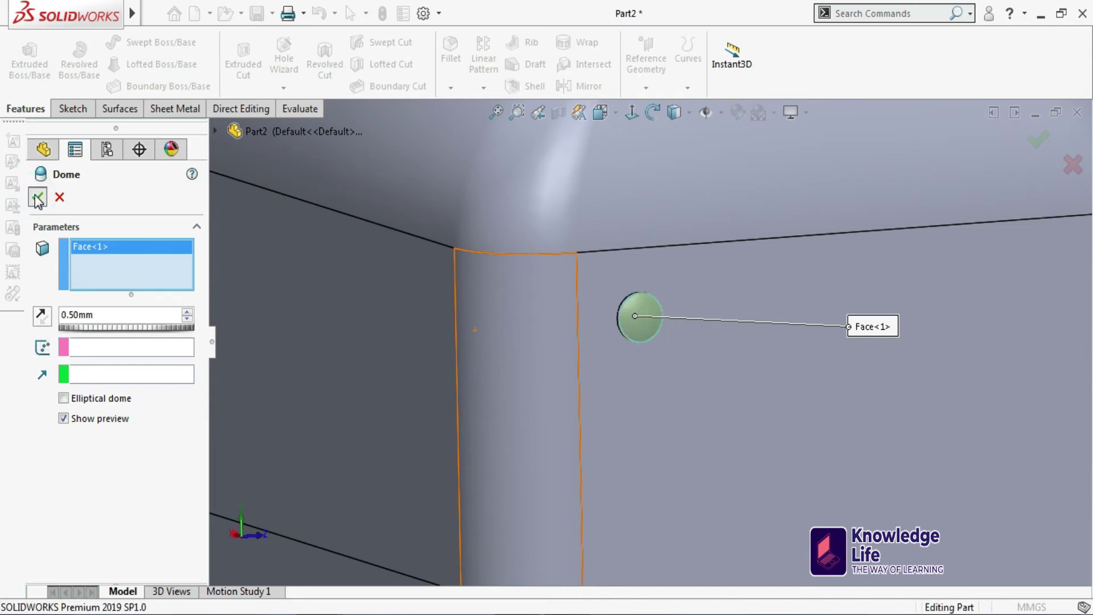
pyautogui.click(38, 199)
# Create a fill pattern of the circular boss and its dome across the narrow side face with 18 mm instance spacing
pyautogui.scroll(3, 469, 226)
pyautogui.scroll(3, 649, 341)
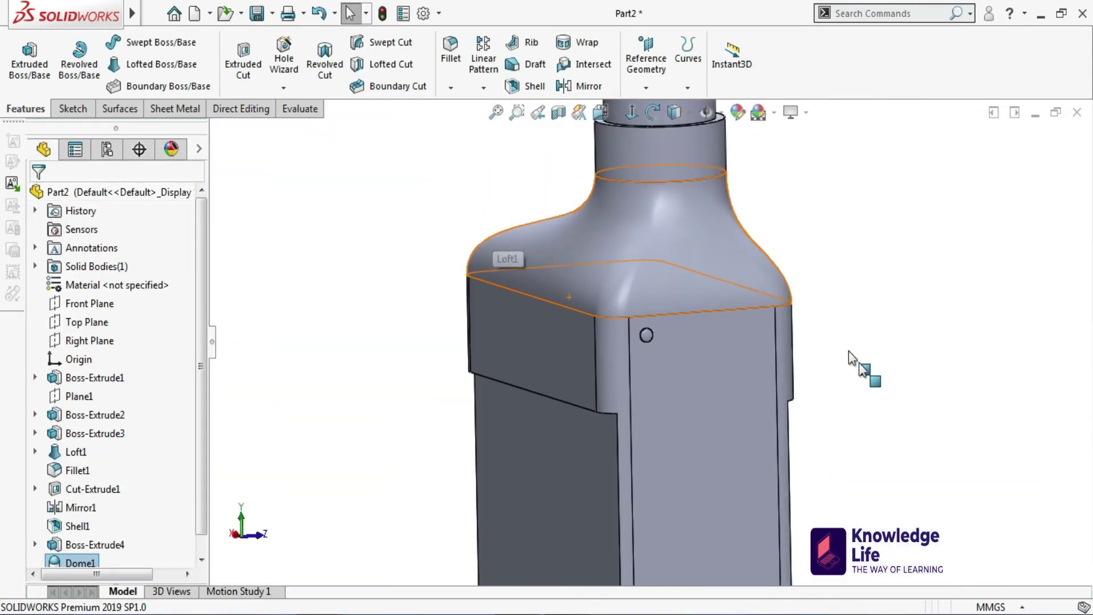
pyautogui.keyDown('ctrl'); pyautogui.click(109, 543); pyautogui.keyUp('ctrl')
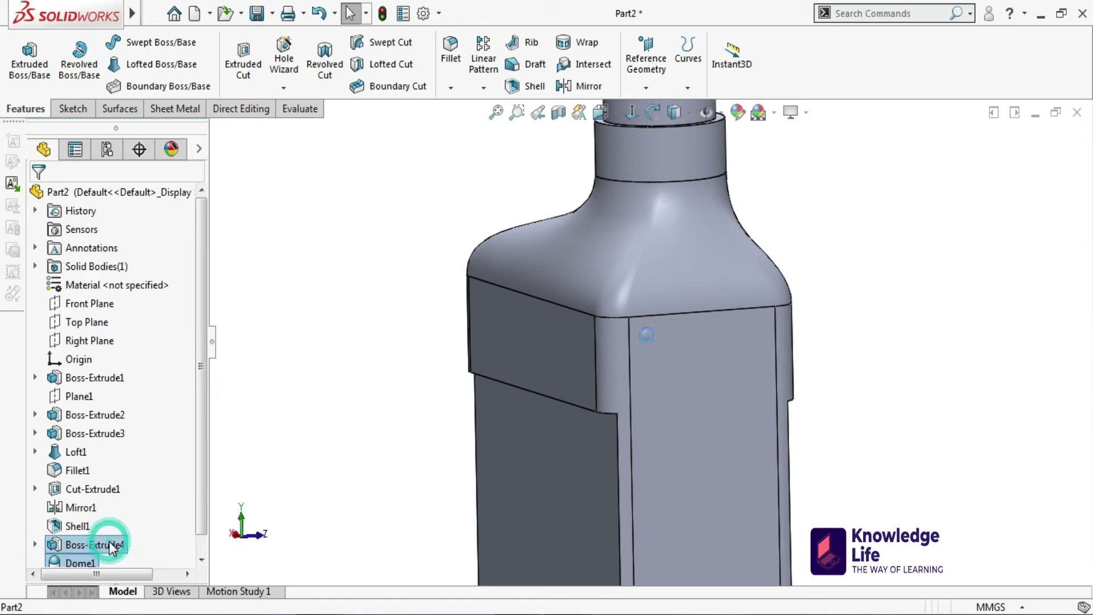
pyautogui.click(483, 87)
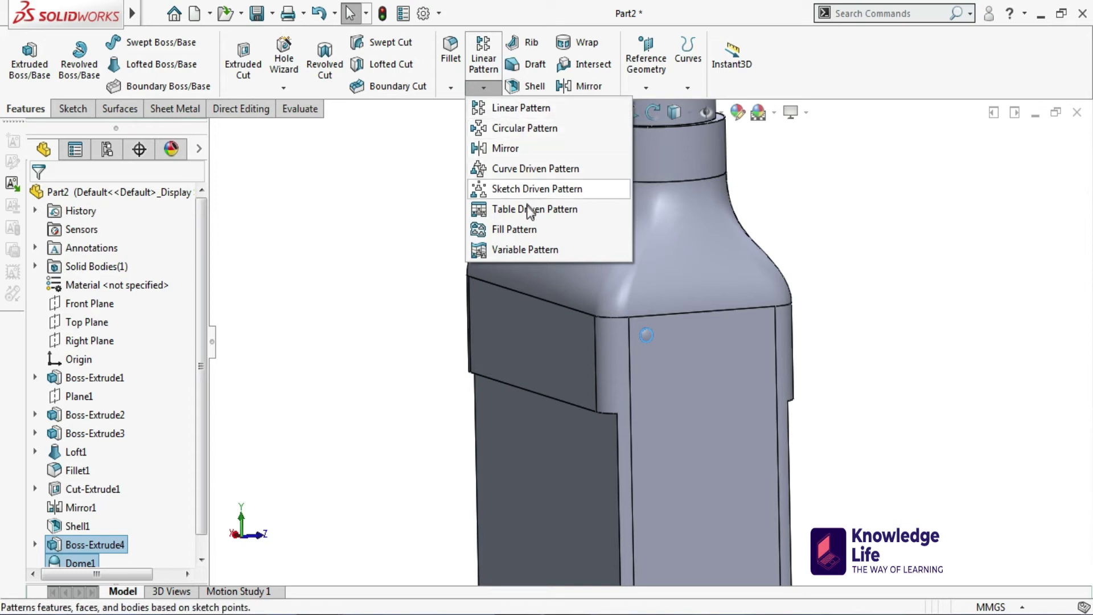
pyautogui.click(527, 228)
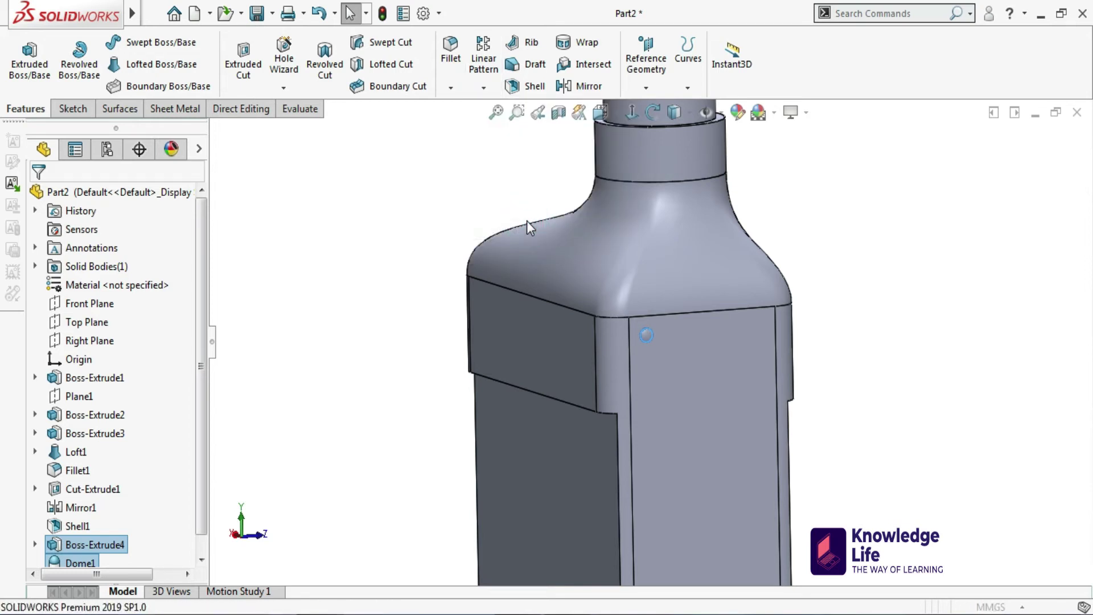
pyautogui.click(673, 398)
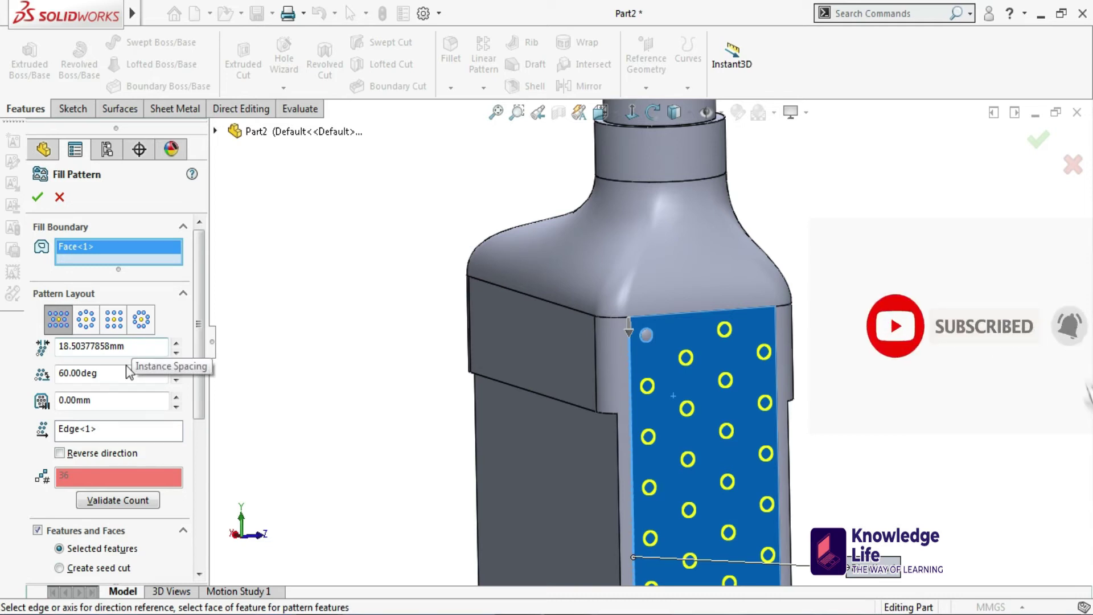
pyautogui.moveTo(129, 349); pyautogui.dragTo(4, 333)
pyautogui.write('18')
pyautogui.press('Return')
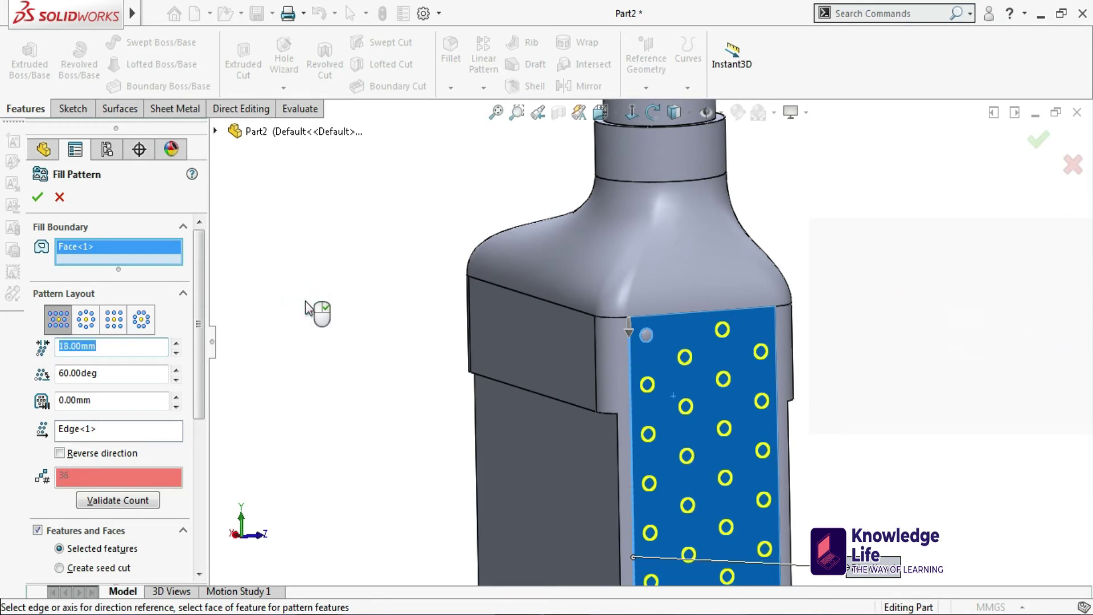
pyautogui.click(36, 199)
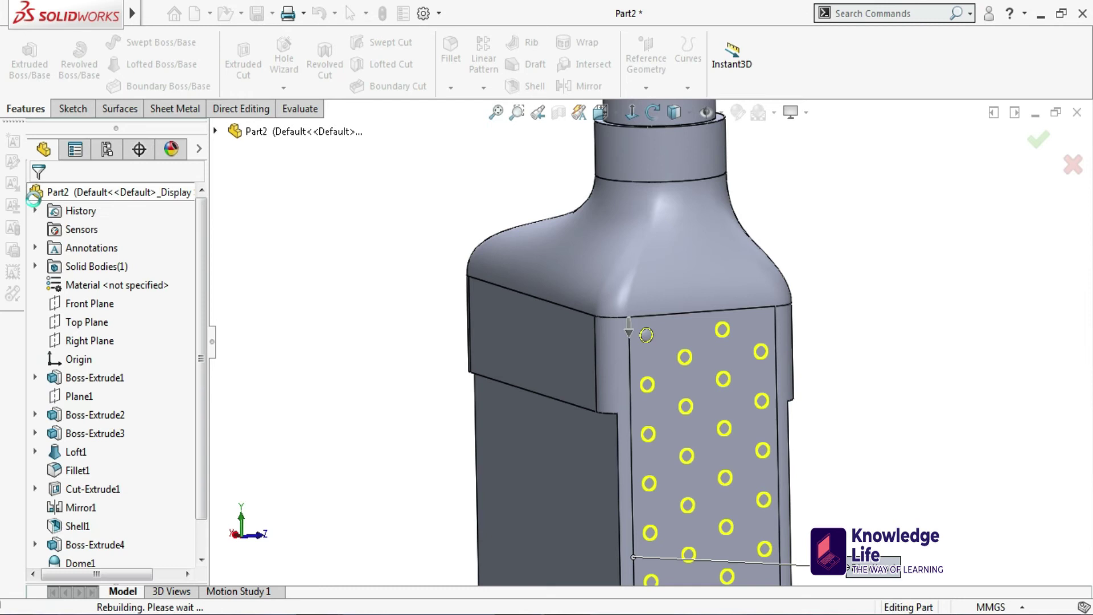
# Mirror the fill pattern of bumps about the Right Plane to the opposite side face, with Geometry Pattern enabled
pyautogui.press('f')
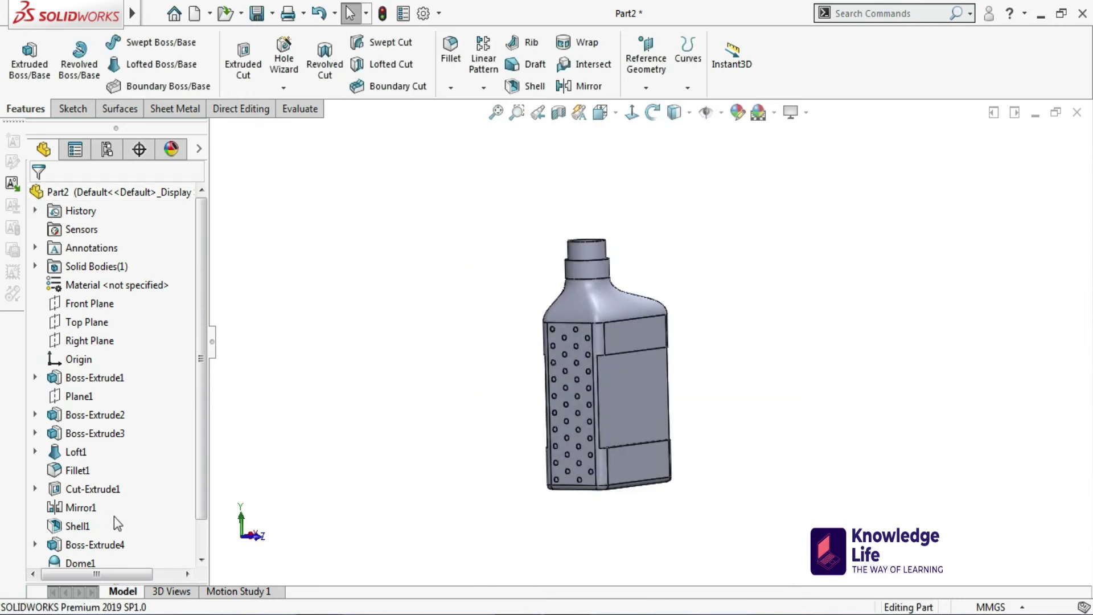
pyautogui.click(201, 477)
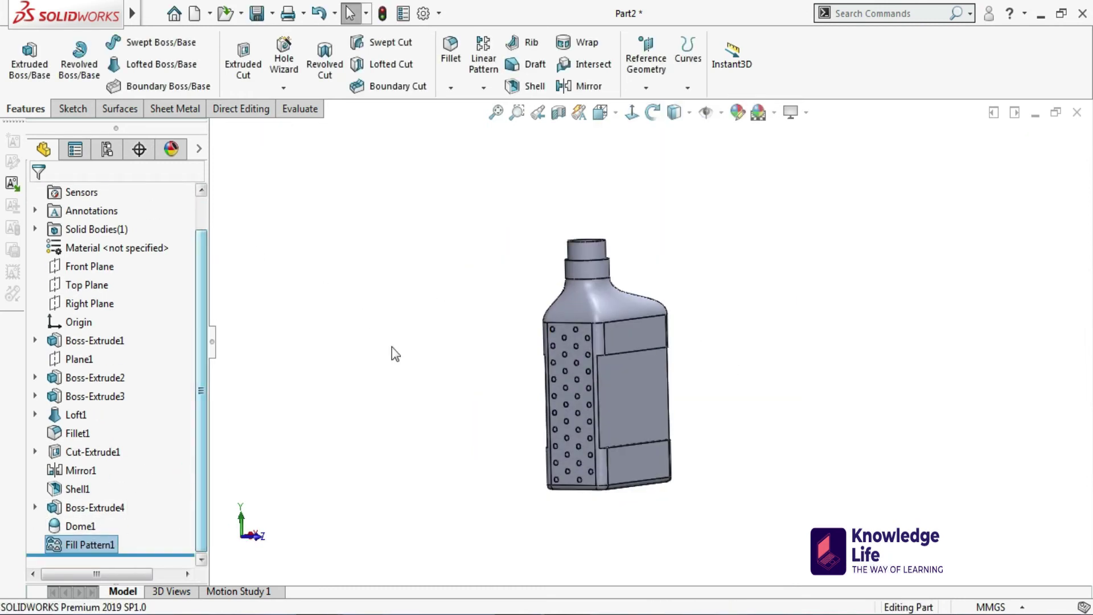
pyautogui.click(657, 94)
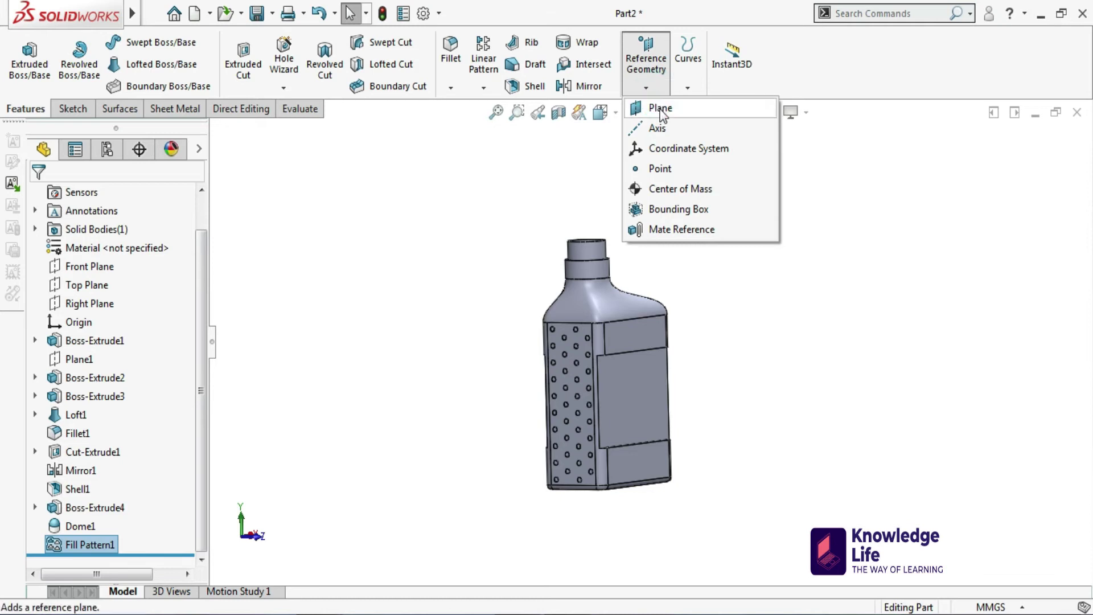
pyautogui.click(587, 85)
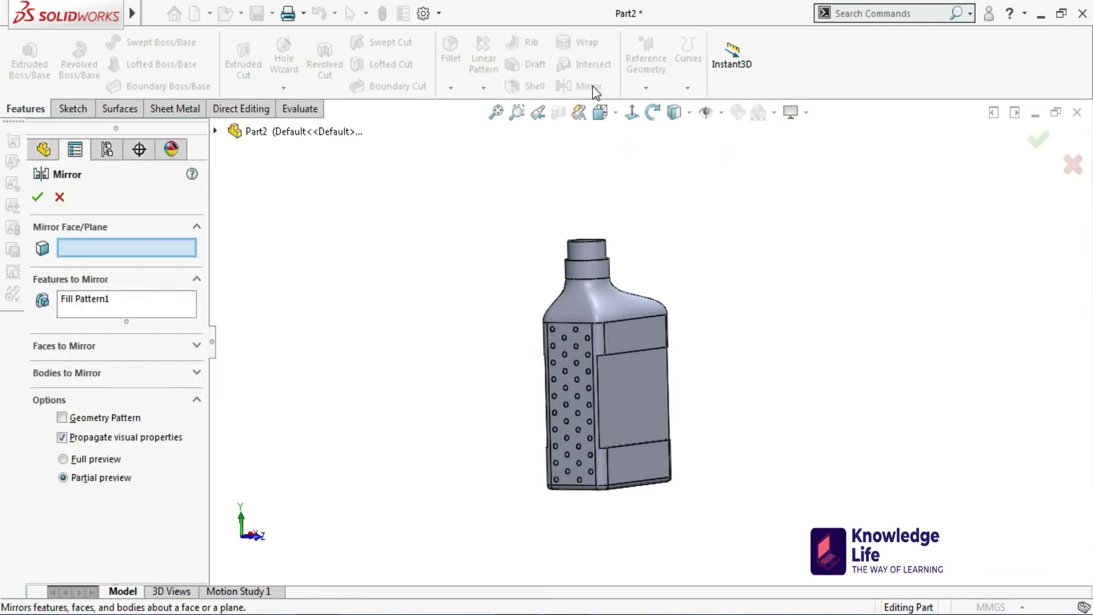
pyautogui.moveTo(714, 253); pyautogui.dragTo(677, 279, button='middle')
pyautogui.click(218, 131)
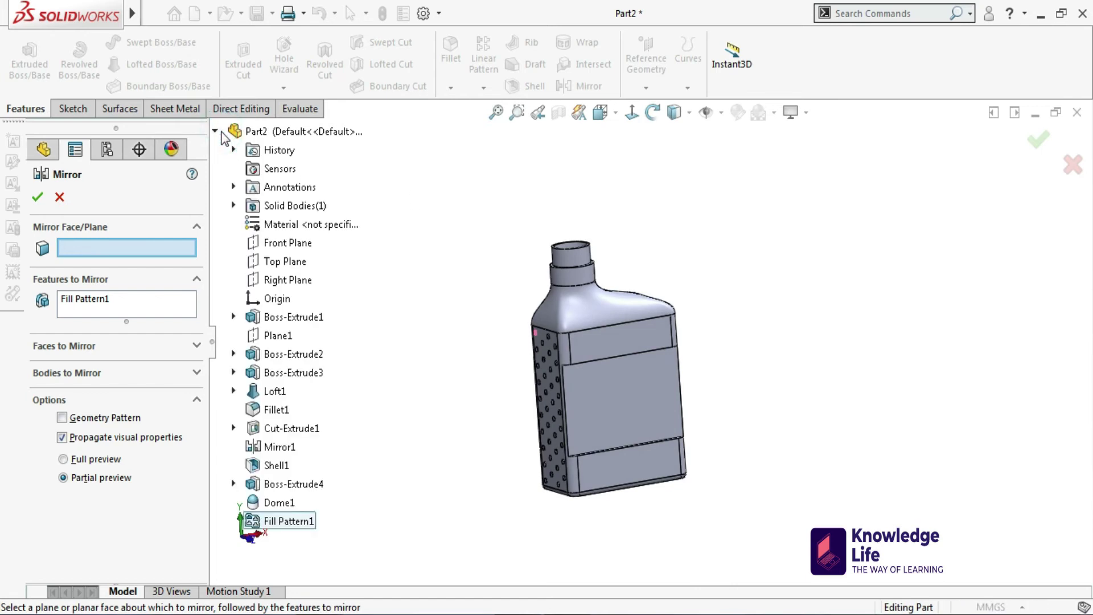
pyautogui.click(287, 280)
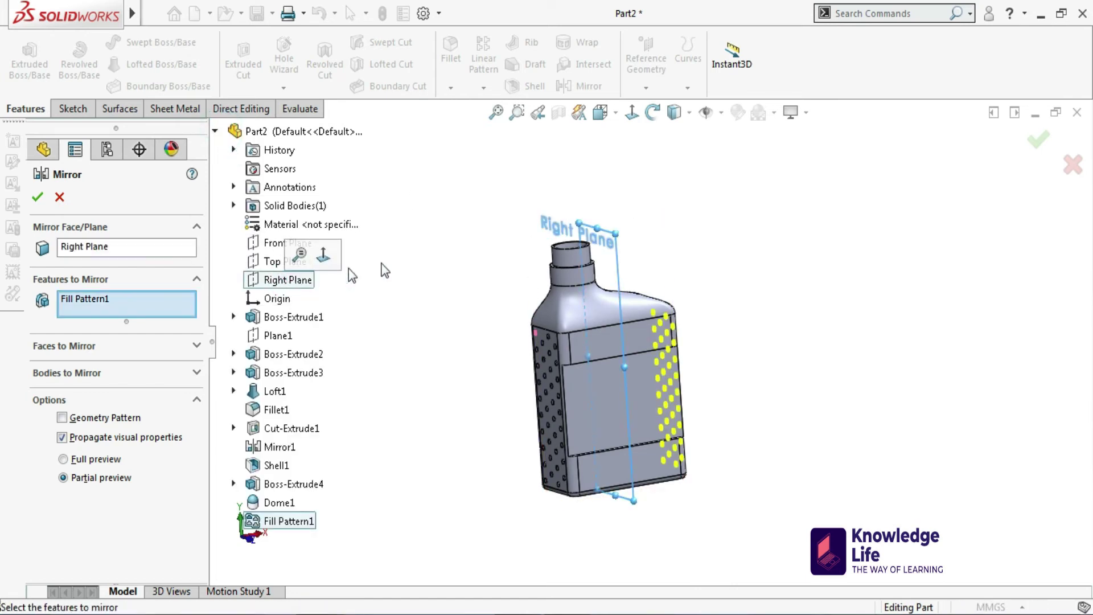
pyautogui.moveTo(737, 251); pyautogui.dragTo(700, 273, button='middle')
pyautogui.click(62, 417)
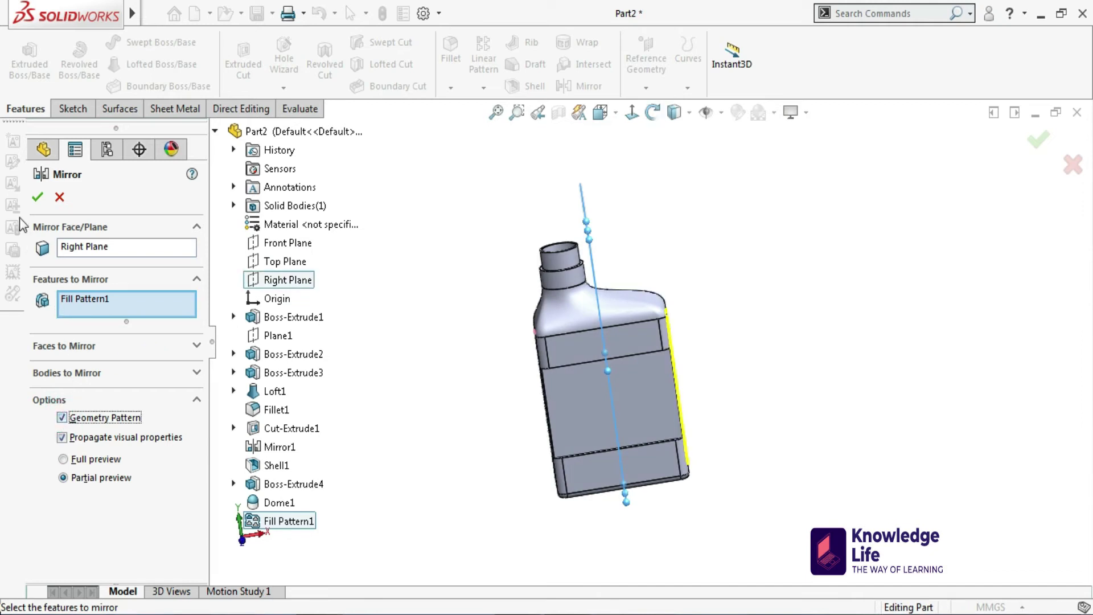
pyautogui.click(36, 199)
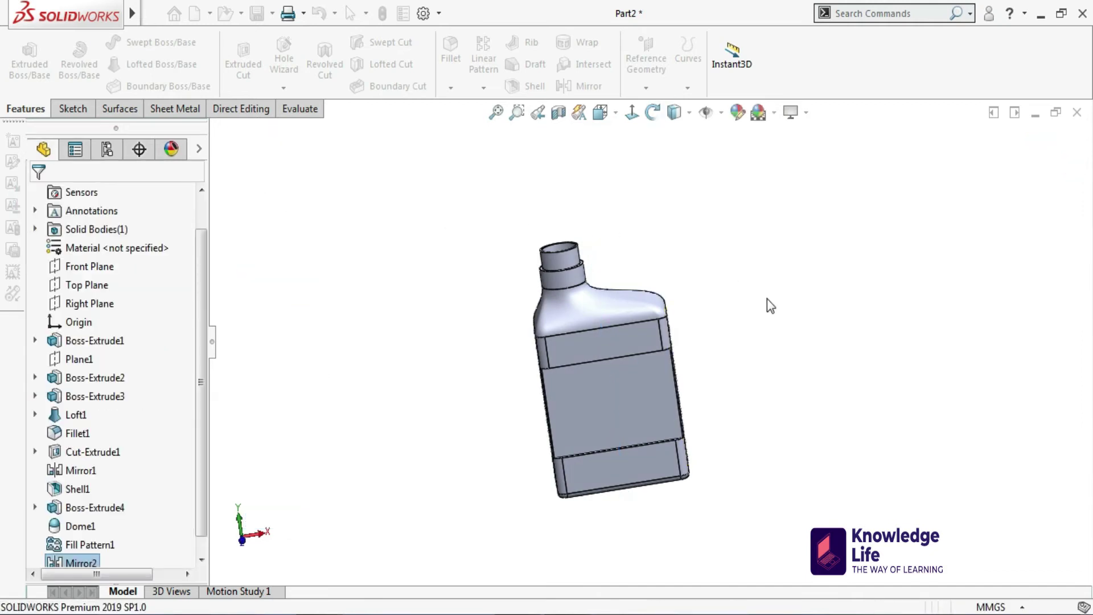
# Start a sketch on the recessed front label face and view it straight on
pyautogui.moveTo(745, 296); pyautogui.dragTo(610, 504, button='middle')
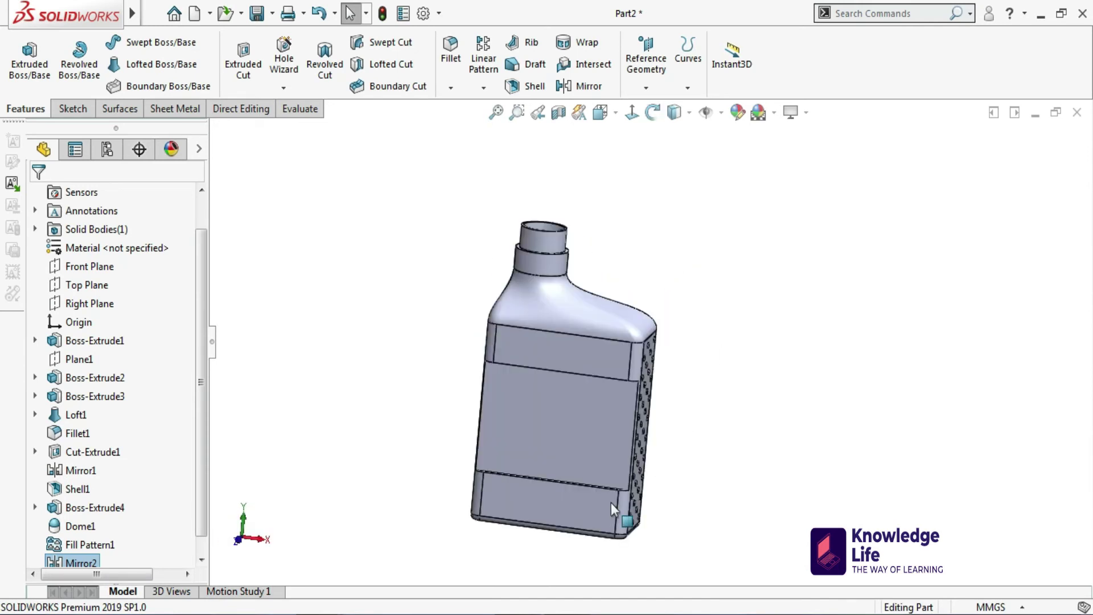
pyautogui.scroll(-2, 572, 444)
pyautogui.scroll(-1, 572, 444)
pyautogui.click(566, 414)
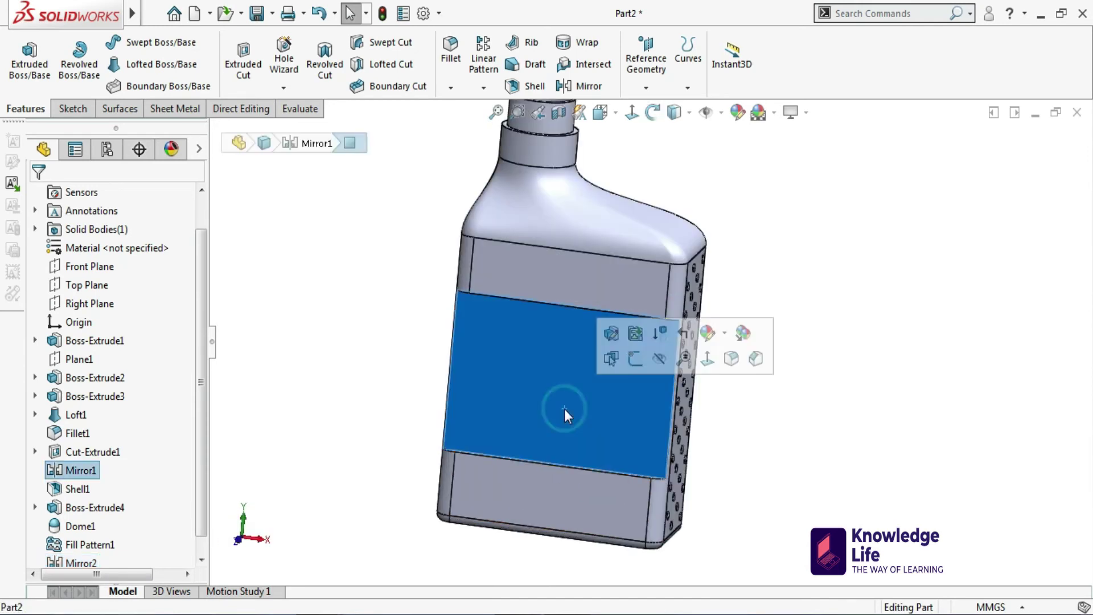
pyautogui.click(635, 360)
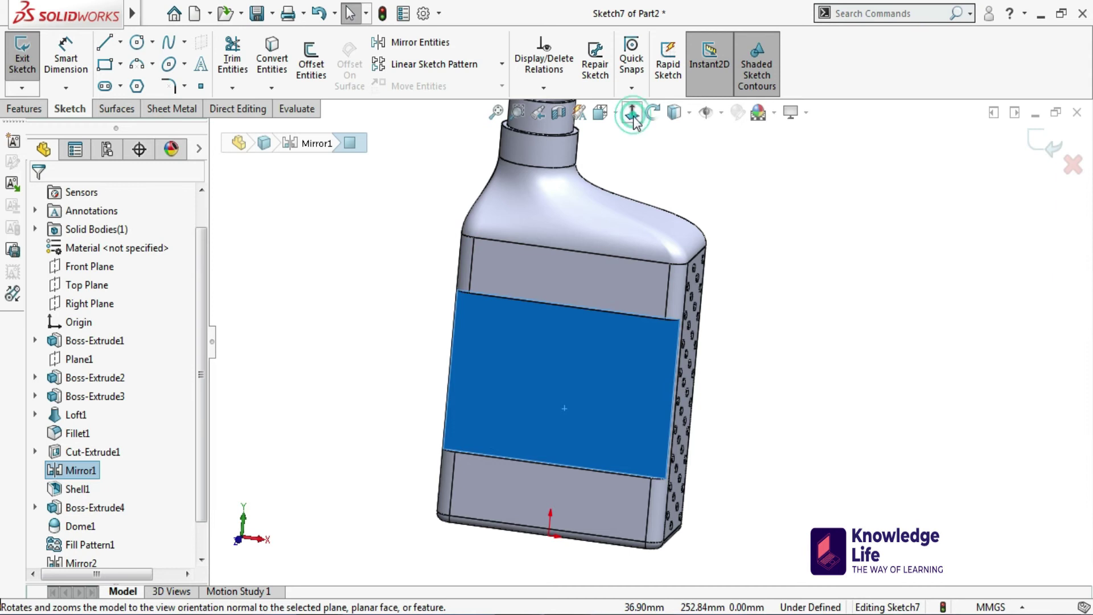
pyautogui.click(633, 115)
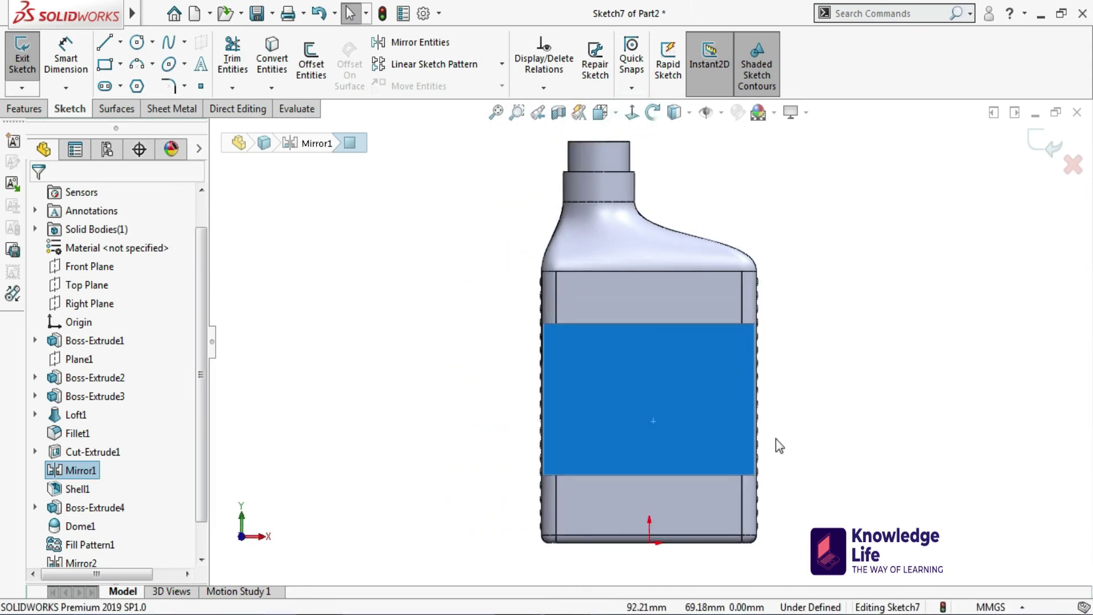
pyautogui.scroll(-3, 779, 446)
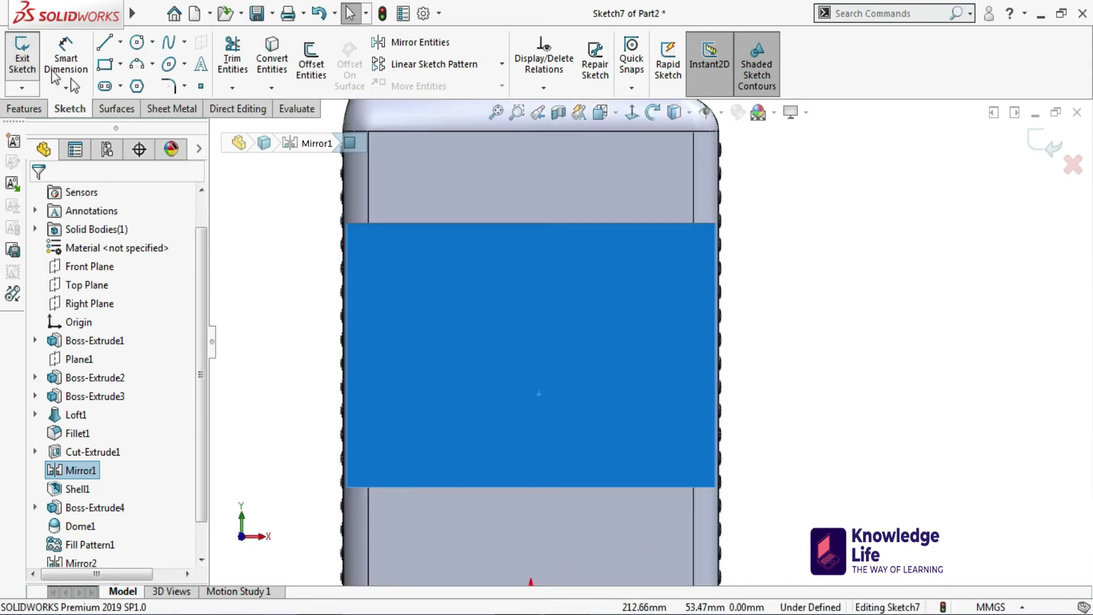
# Sketch an ellipse about 38 mm wide and 22 mm high near the middle of the recessed front label face
pyautogui.click(186, 65)
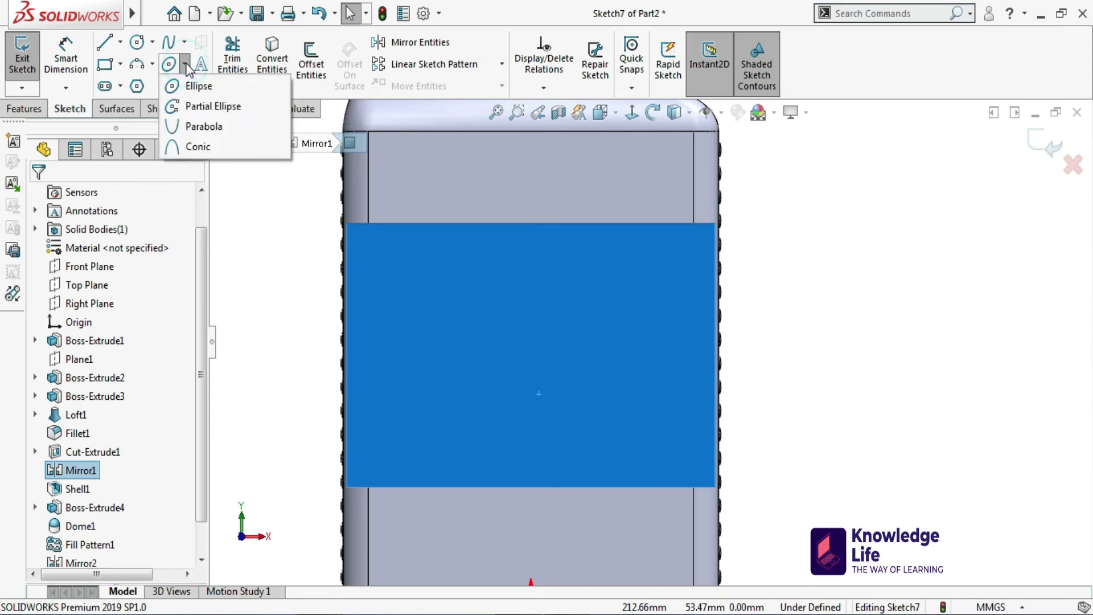
pyautogui.click(196, 85)
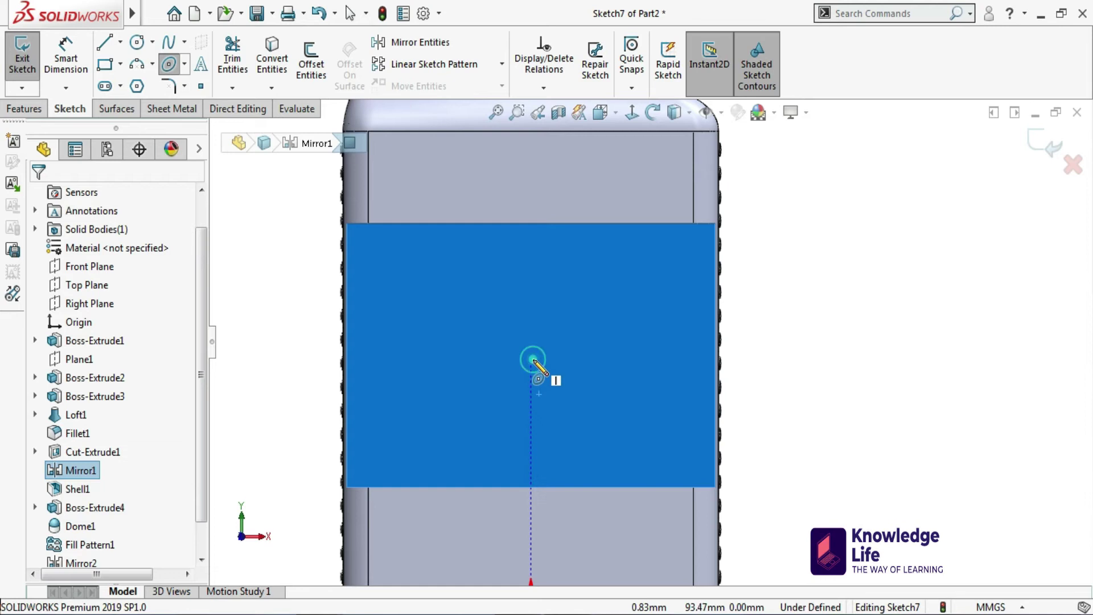
pyautogui.click(532, 358)
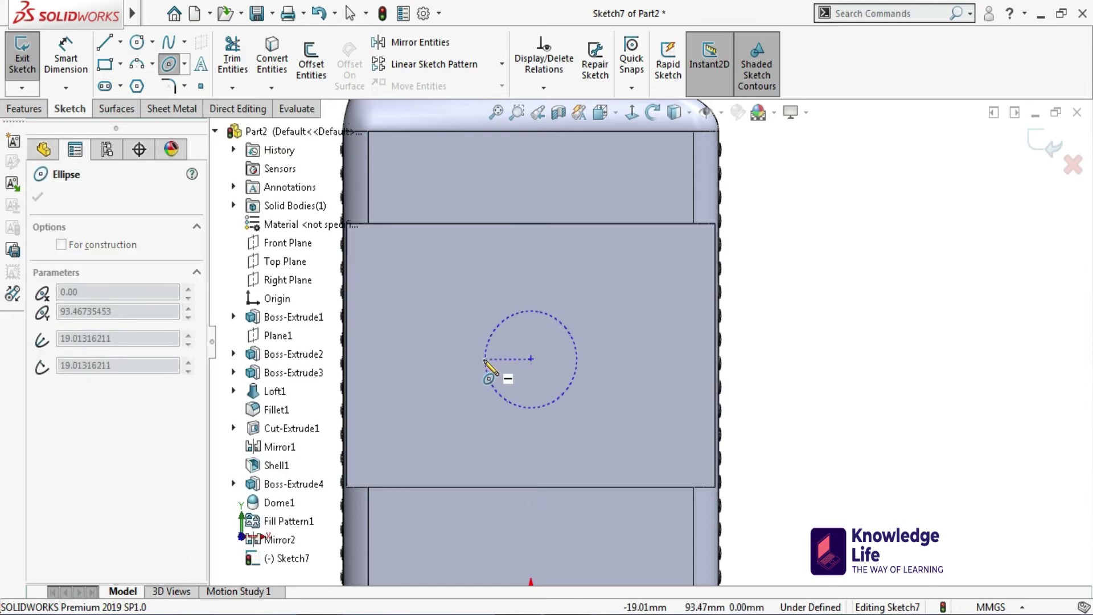
pyautogui.click(483, 357)
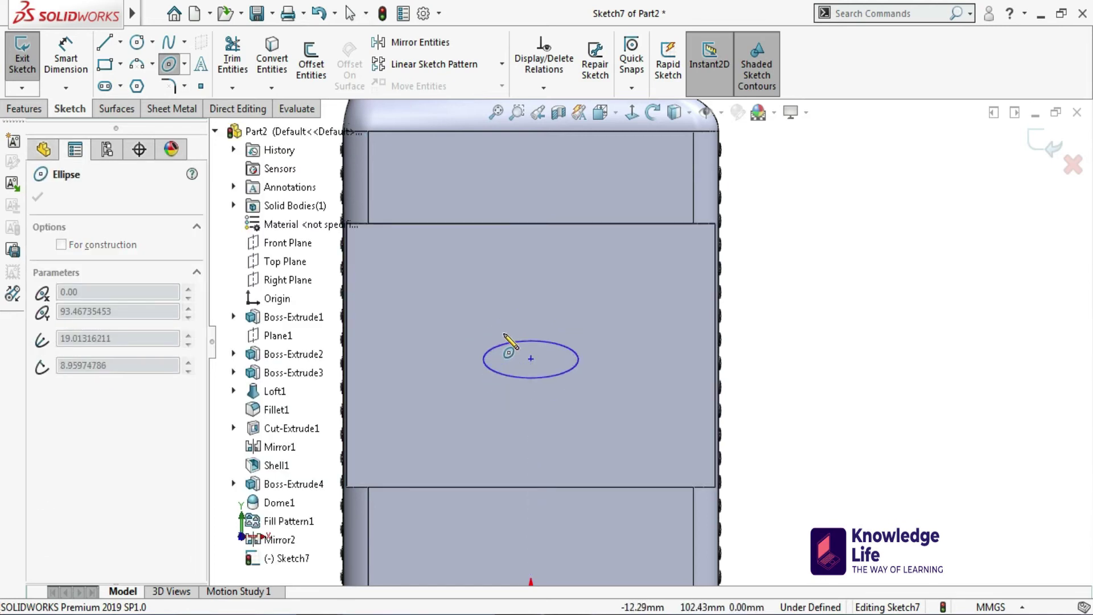
pyautogui.click(503, 336)
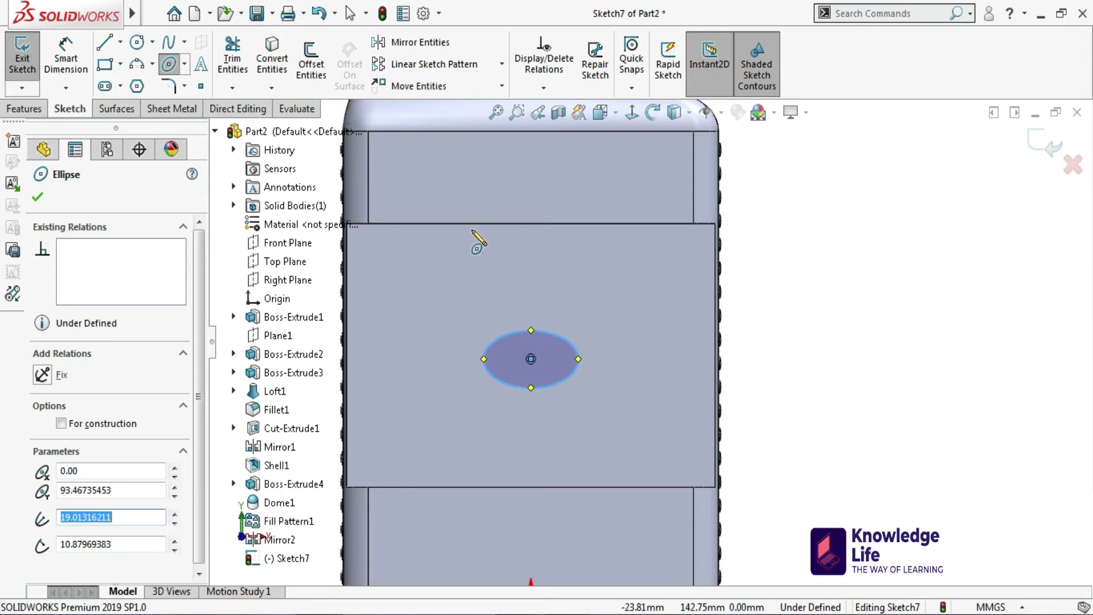
pyautogui.press('Escape')
# Add a Vertical relation between the ellipse's centre point and the sketch origin
pyautogui.scroll(1, 552, 357)
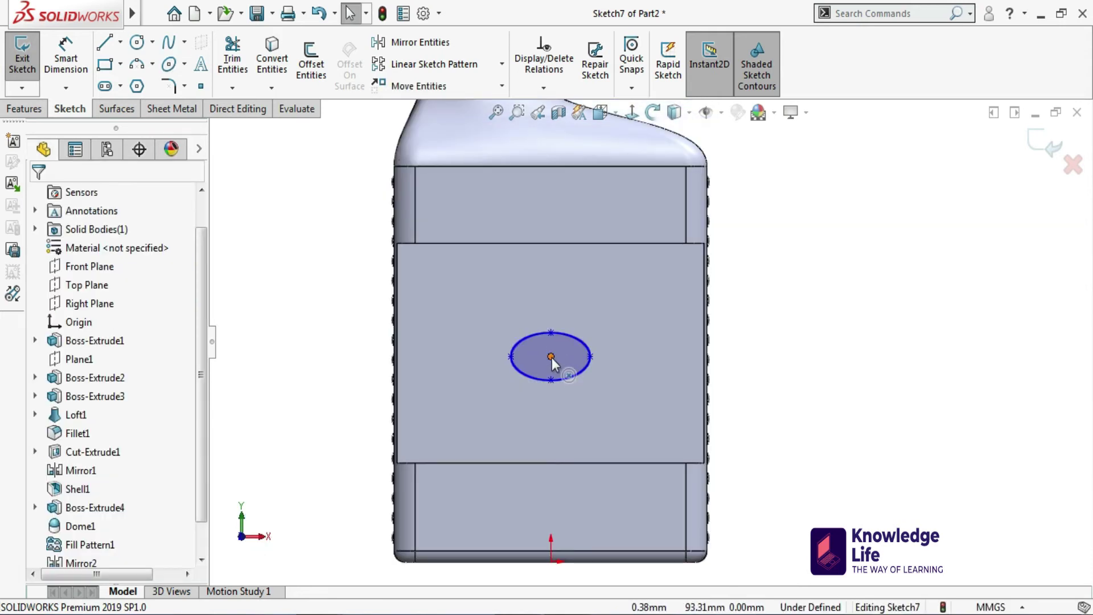
pyautogui.click(551, 357)
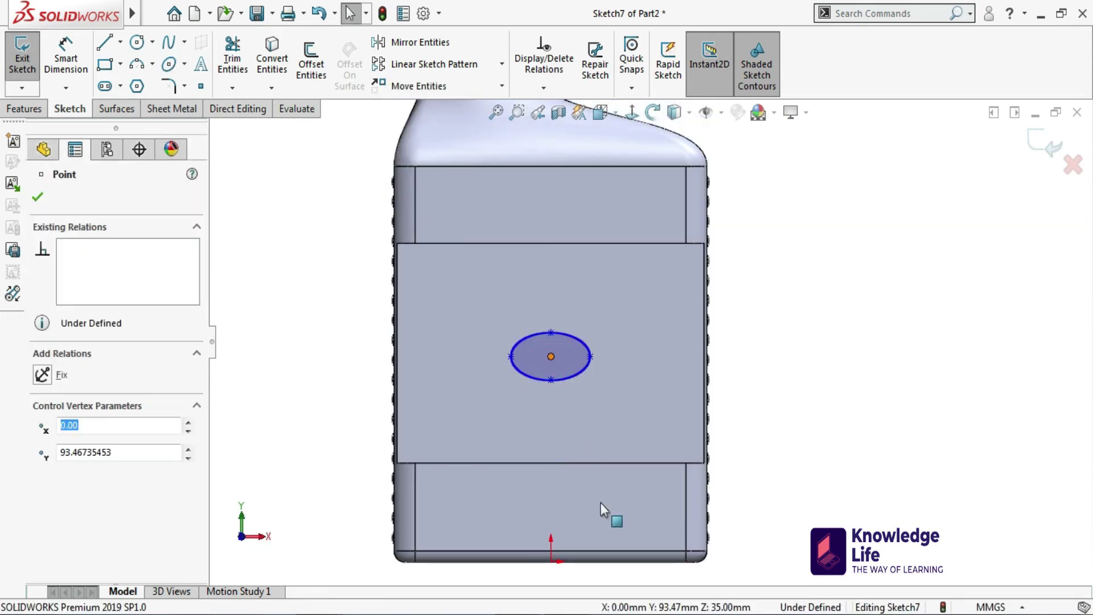
pyautogui.keyDown('ctrl'); pyautogui.click(550, 561); pyautogui.keyUp('ctrl')
pyautogui.click(43, 490)
pyautogui.click(35, 199)
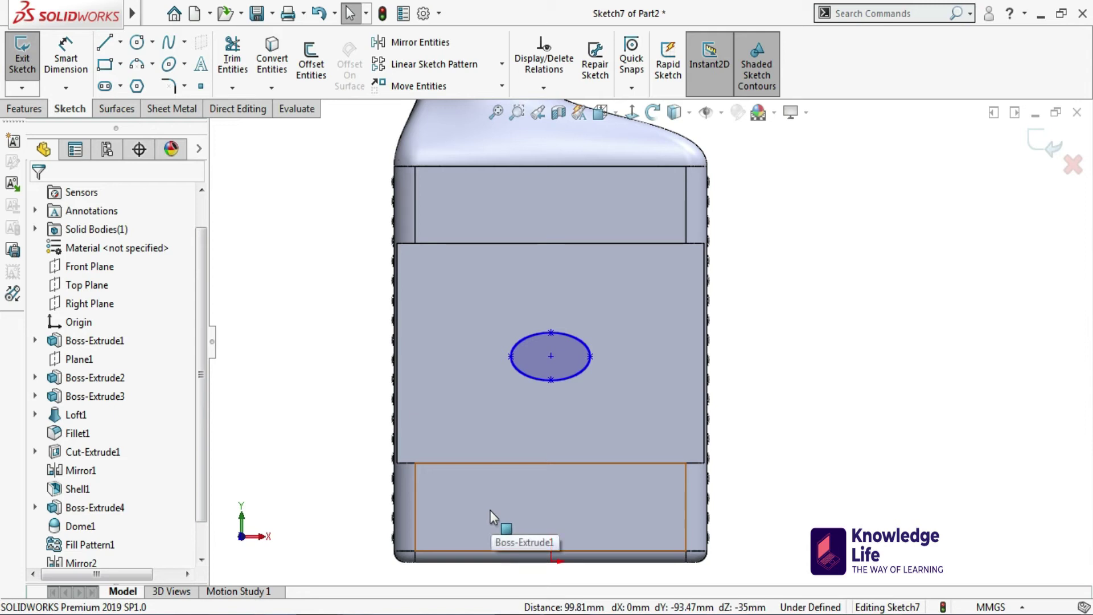
# Dimension the ellipse's height between its upper and lower points and set it to 20 mm
pyautogui.click(65, 51)
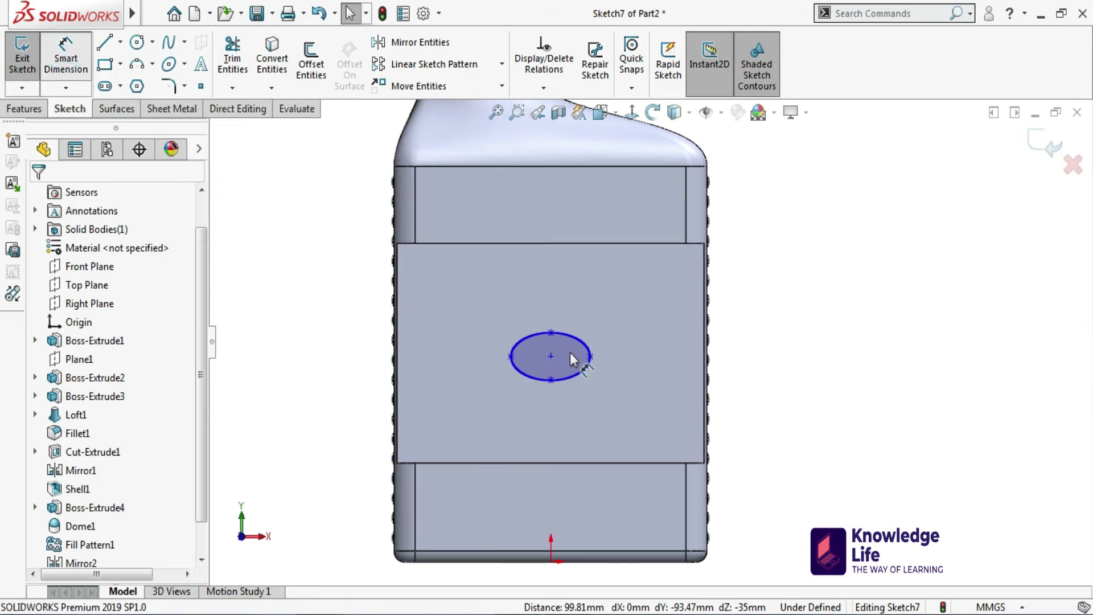
pyautogui.click(551, 332)
pyautogui.click(547, 381)
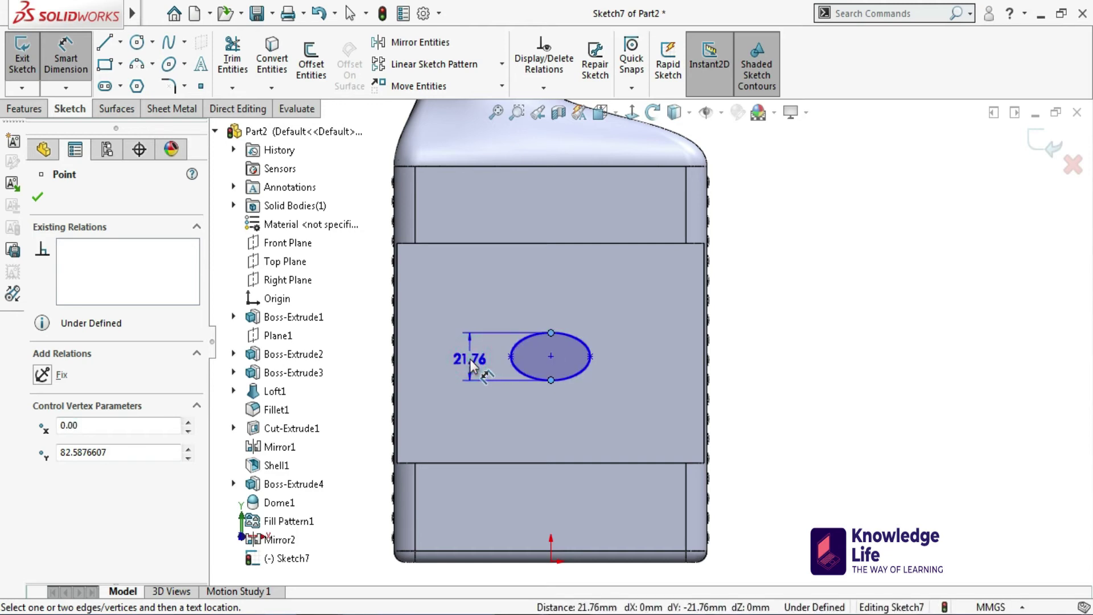
pyautogui.click(470, 359)
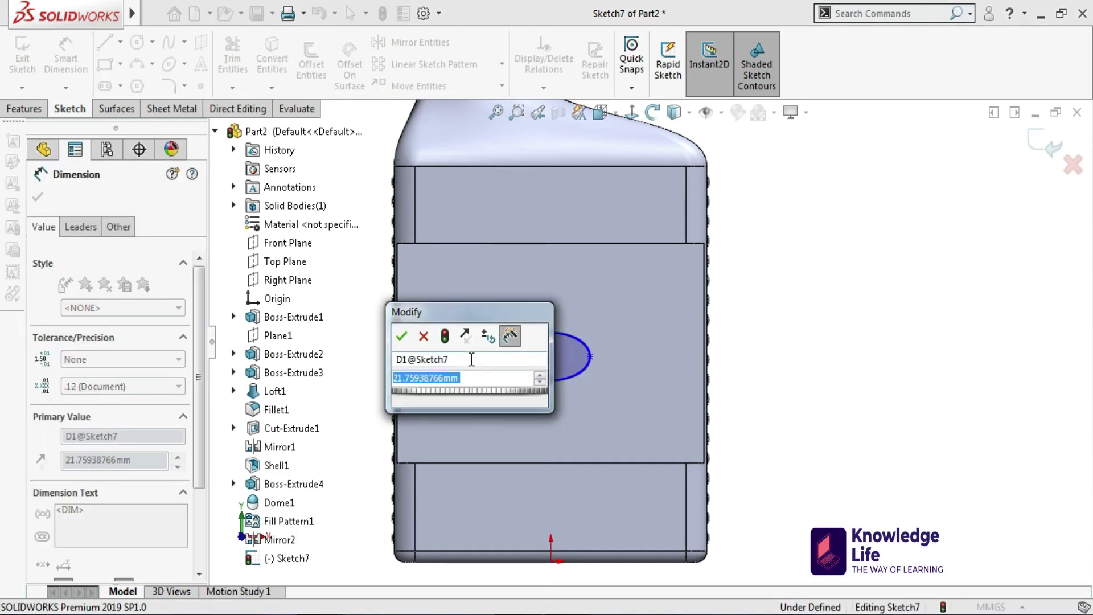
pyautogui.write('20')
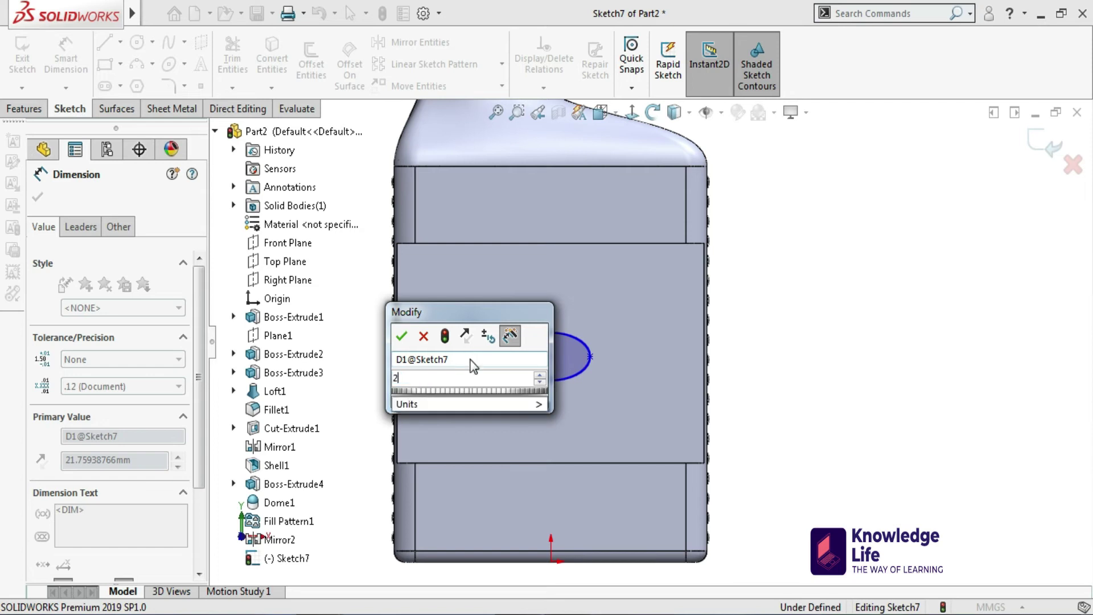
pyautogui.press('Return')
# Dimension the ellipse's width between its two side points and set it to 34 mm
pyautogui.scroll(-3, 547, 355)
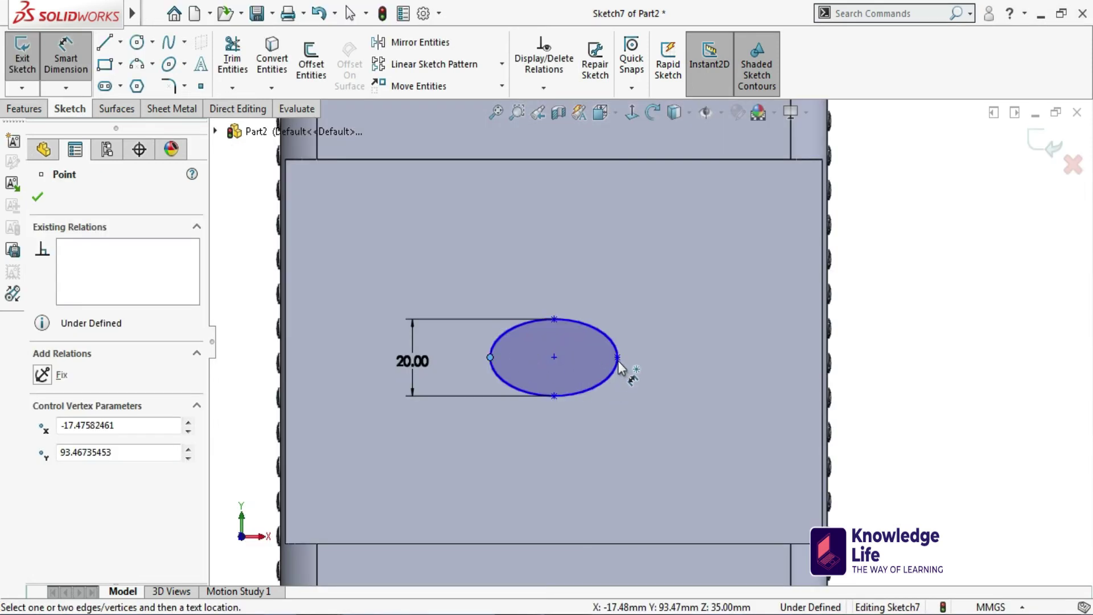
pyautogui.click(617, 357)
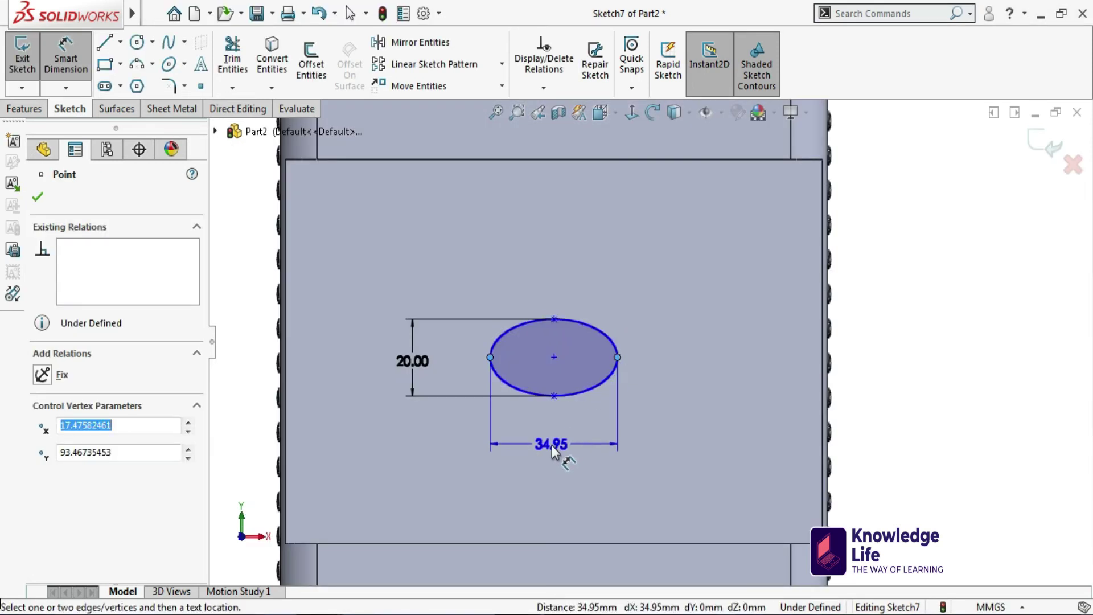
pyautogui.click(552, 451)
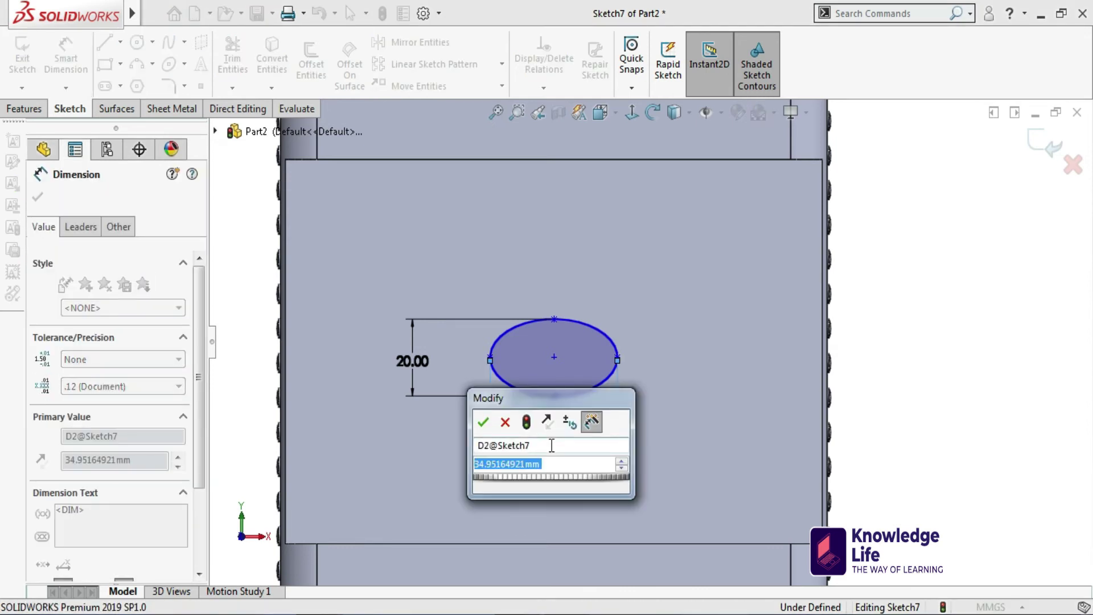
pyautogui.write('34')
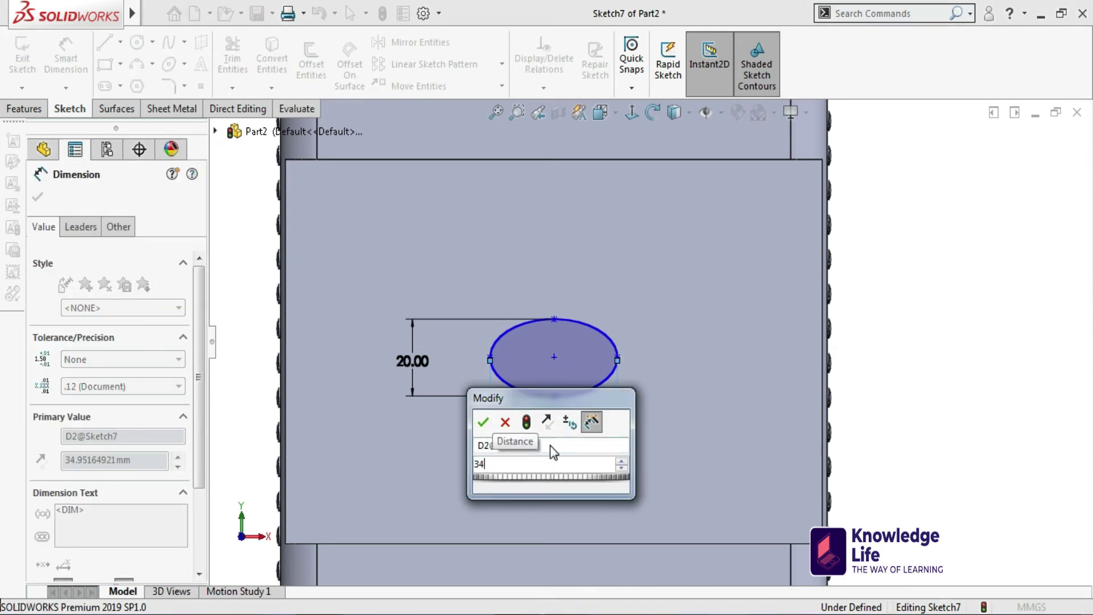
pyautogui.press('Return')
pyautogui.press('Escape')
pyautogui.press('Escape')
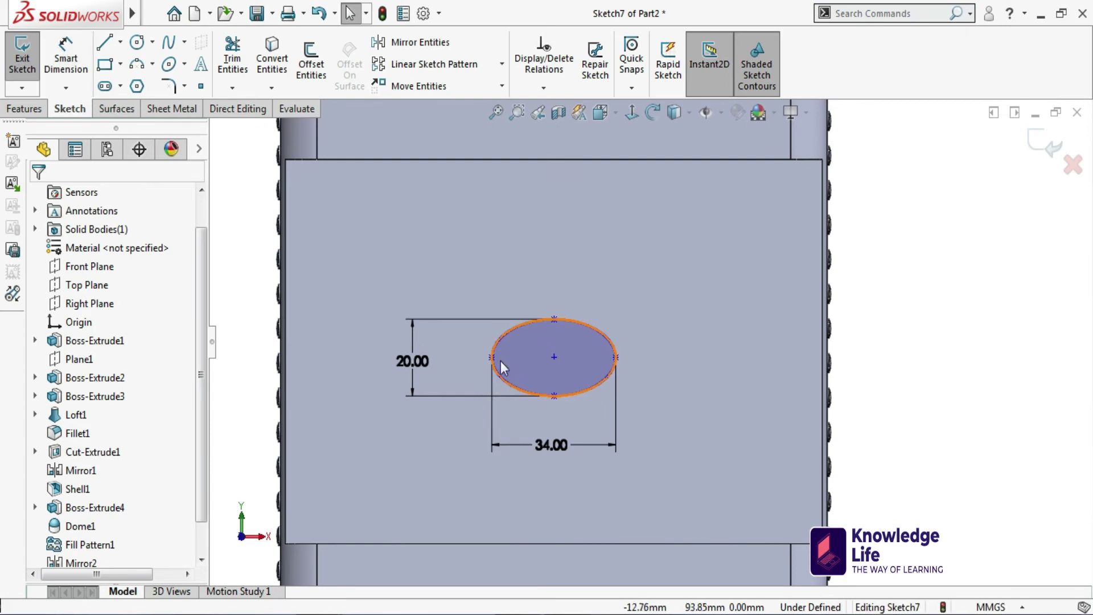
# Add a Horizontal relation between the ellipse's two side points and its centre point
pyautogui.click(491, 359)
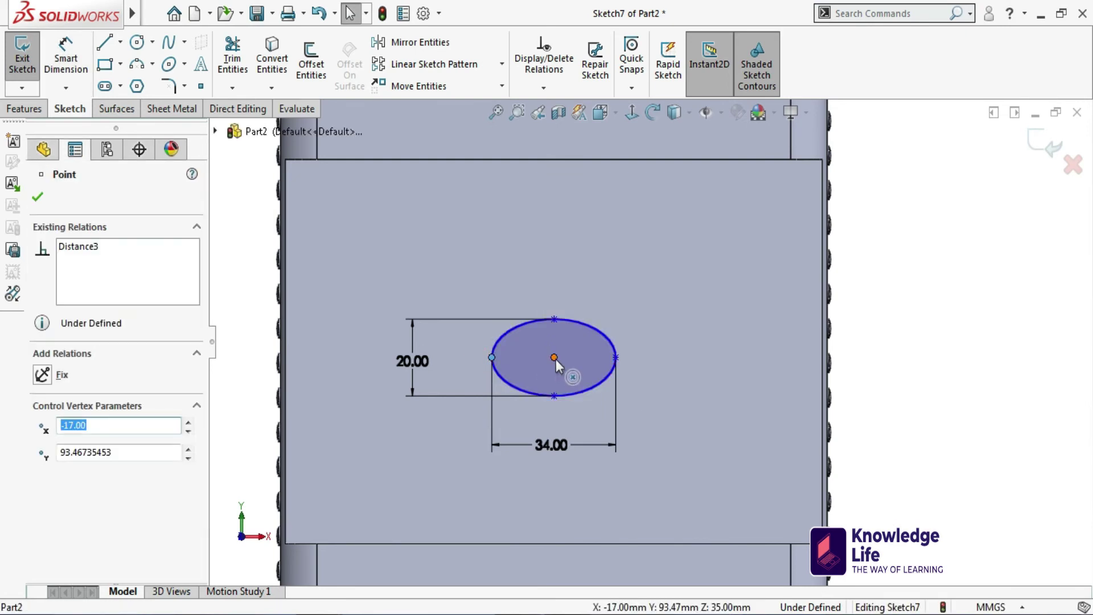
pyautogui.keyDown('ctrl'); pyautogui.click(553, 357); pyautogui.keyUp('ctrl')
pyautogui.keyDown('ctrl'); pyautogui.click(616, 357); pyautogui.keyUp('ctrl')
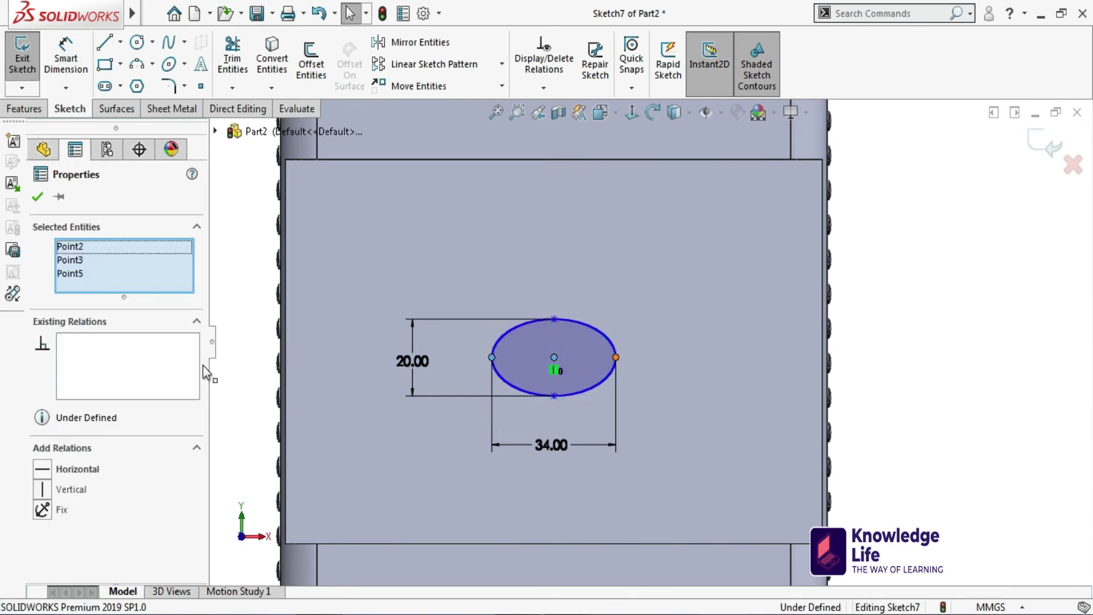
pyautogui.click(41, 469)
# Dimension the ellipse's centre 50 mm below the label face's upper edge and convert the ellipse to construction geometry
pyautogui.press('d')
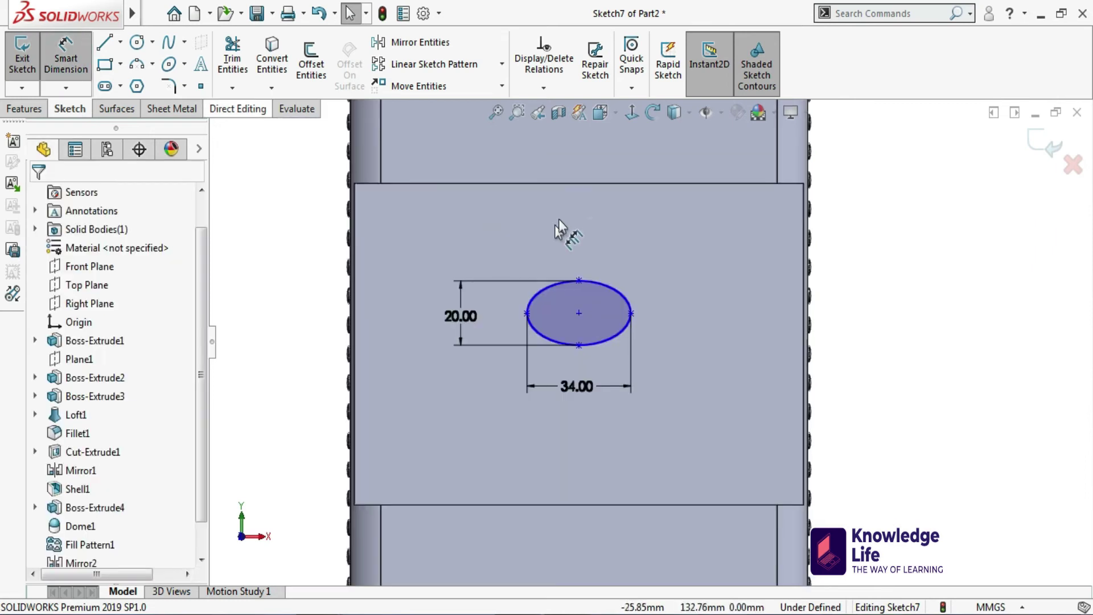
pyautogui.click(571, 183)
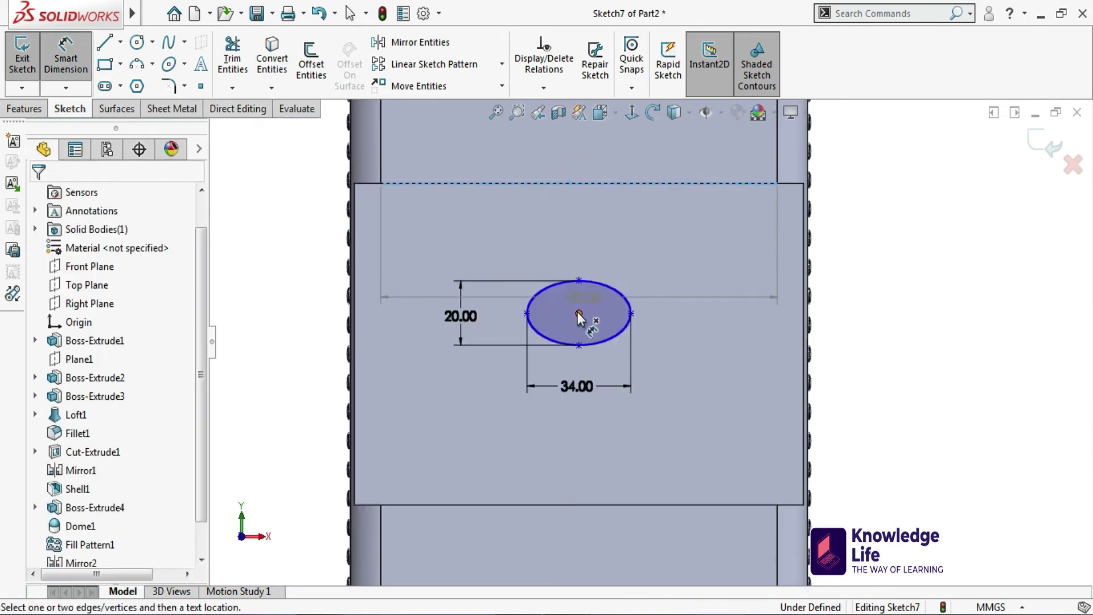
pyautogui.click(578, 312)
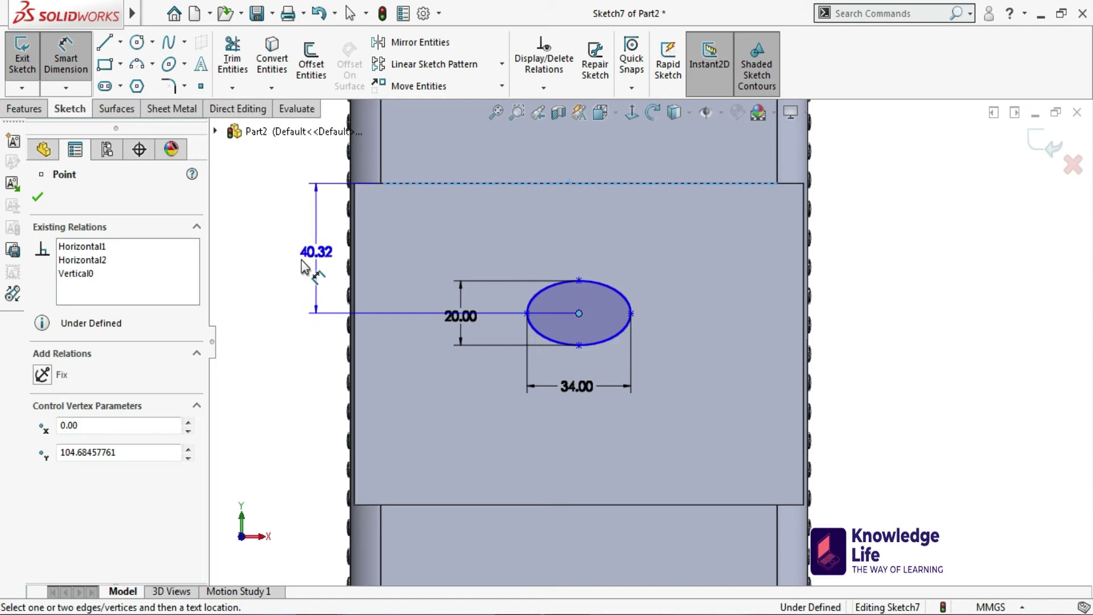
pyautogui.click(301, 263)
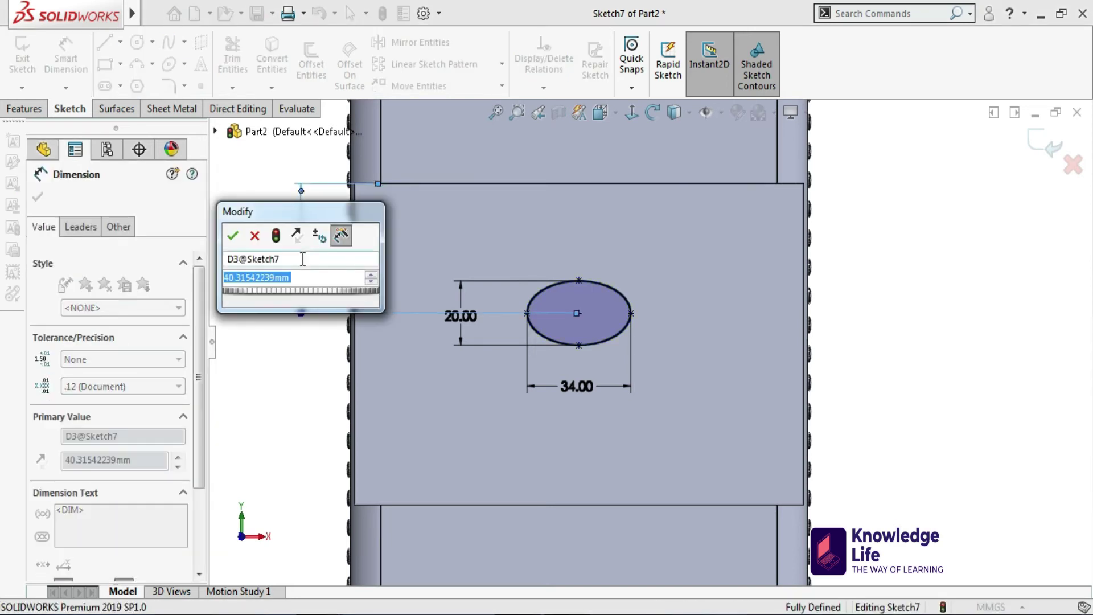
pyautogui.write('50')
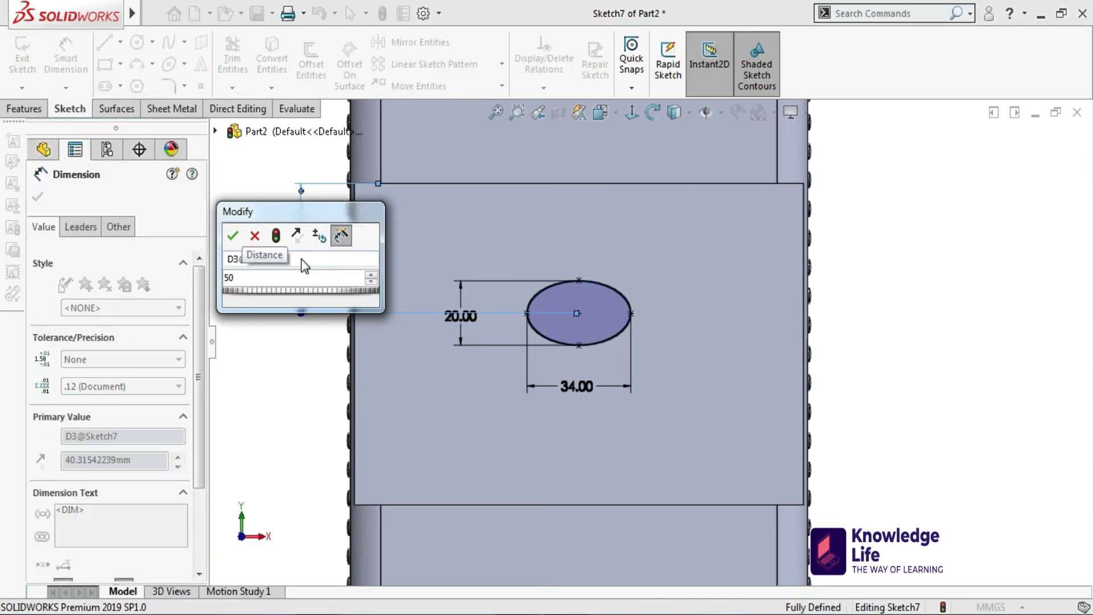
pyautogui.press('Return')
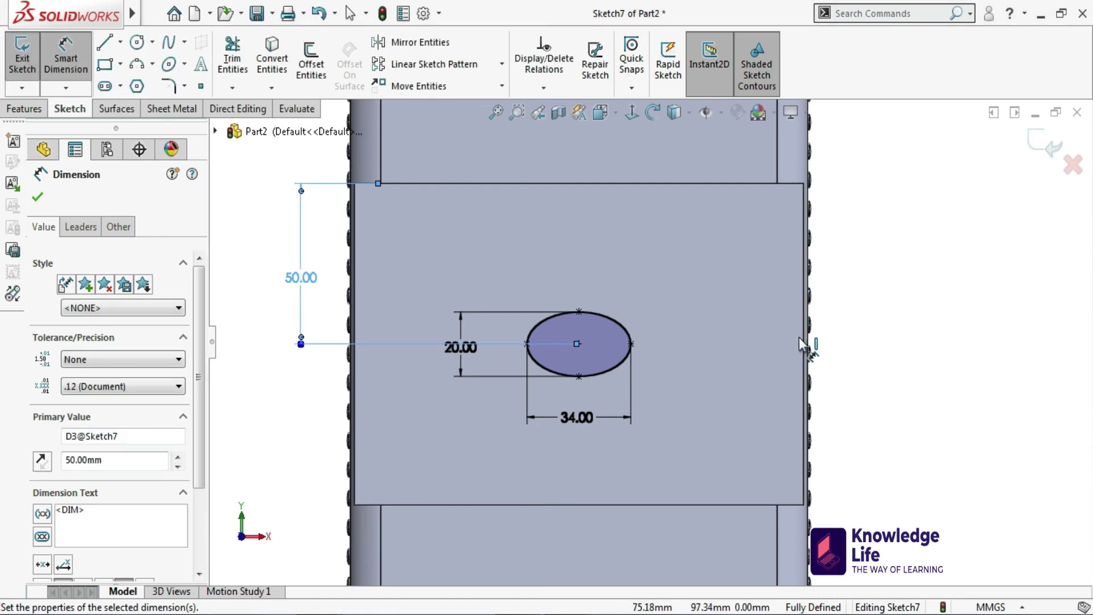
pyautogui.press('Escape')
pyautogui.click(597, 312)
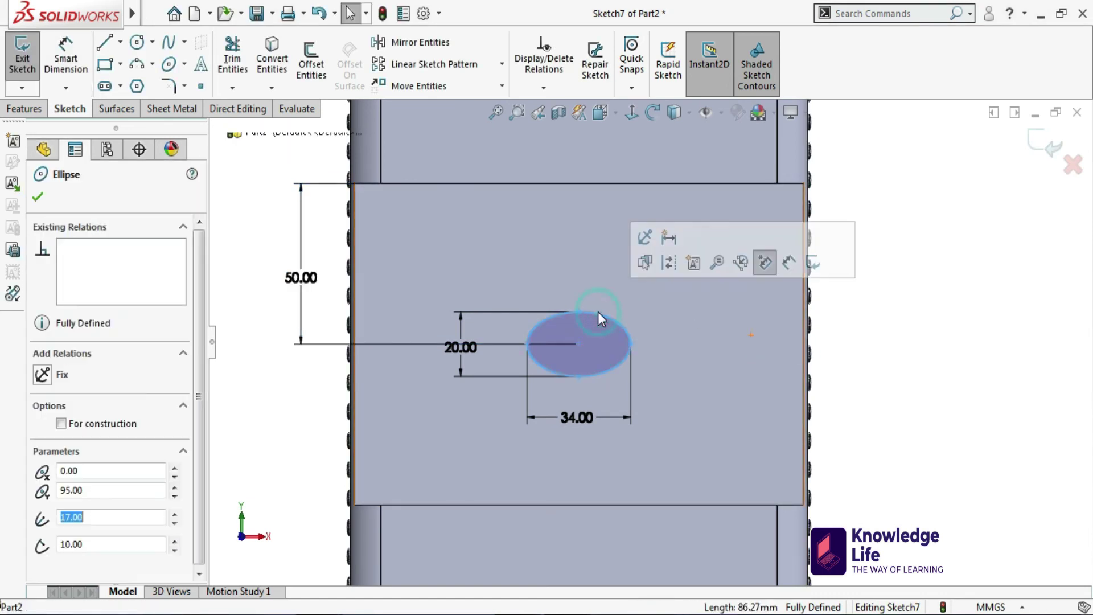
pyautogui.click(669, 263)
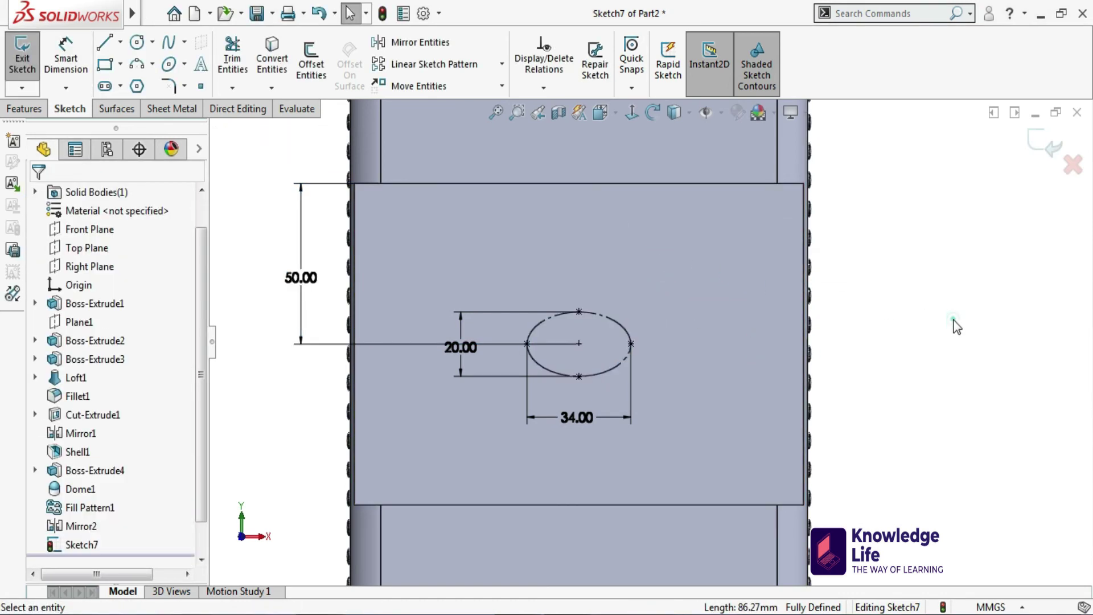
# Sketch three separate circles about 7 mm in diameter in a row to the right of the ellipse, centres level with its centre
pyautogui.click(136, 42)
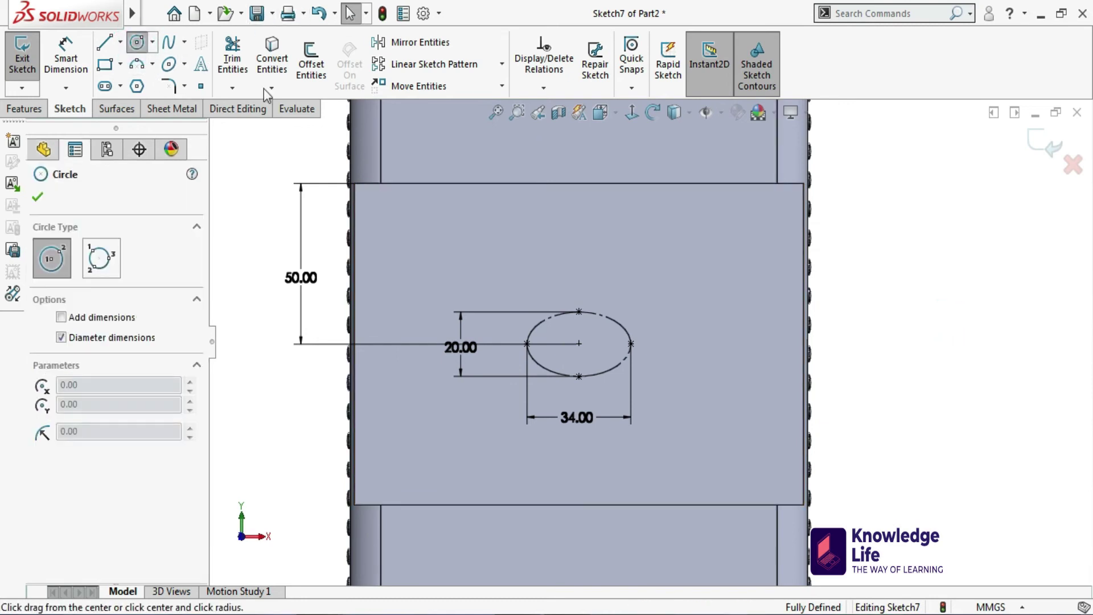
pyautogui.scroll(-4, 646, 351)
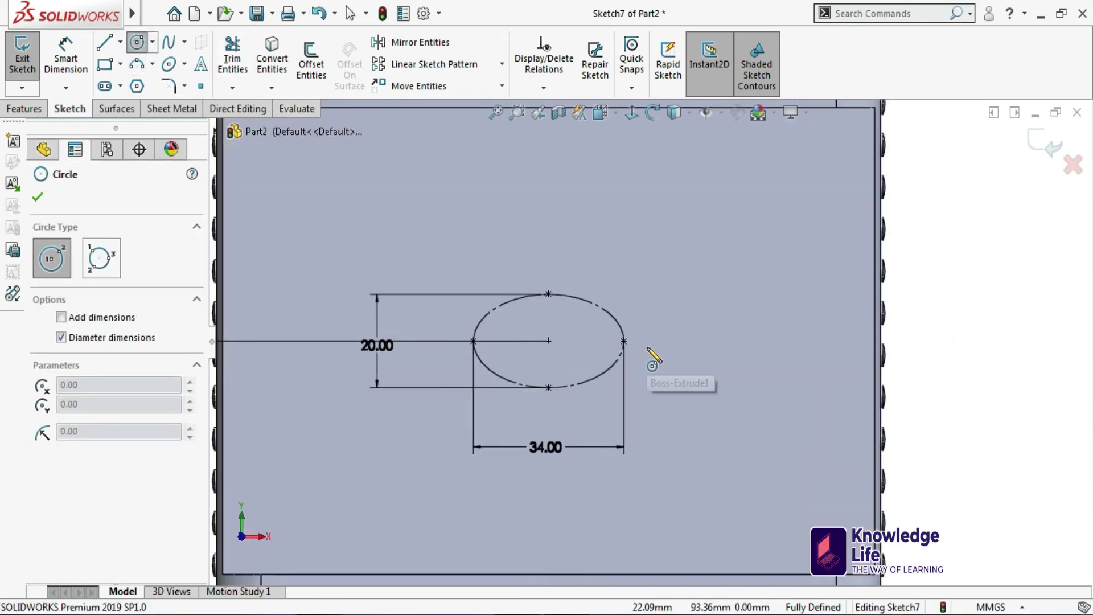
pyautogui.click(649, 340)
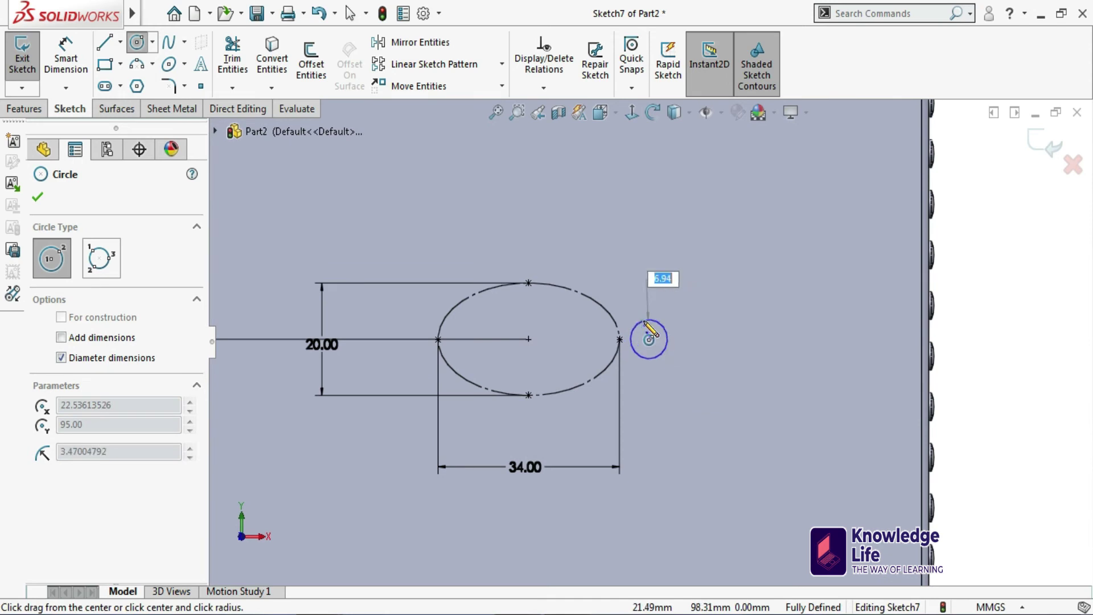
pyautogui.click(668, 340)
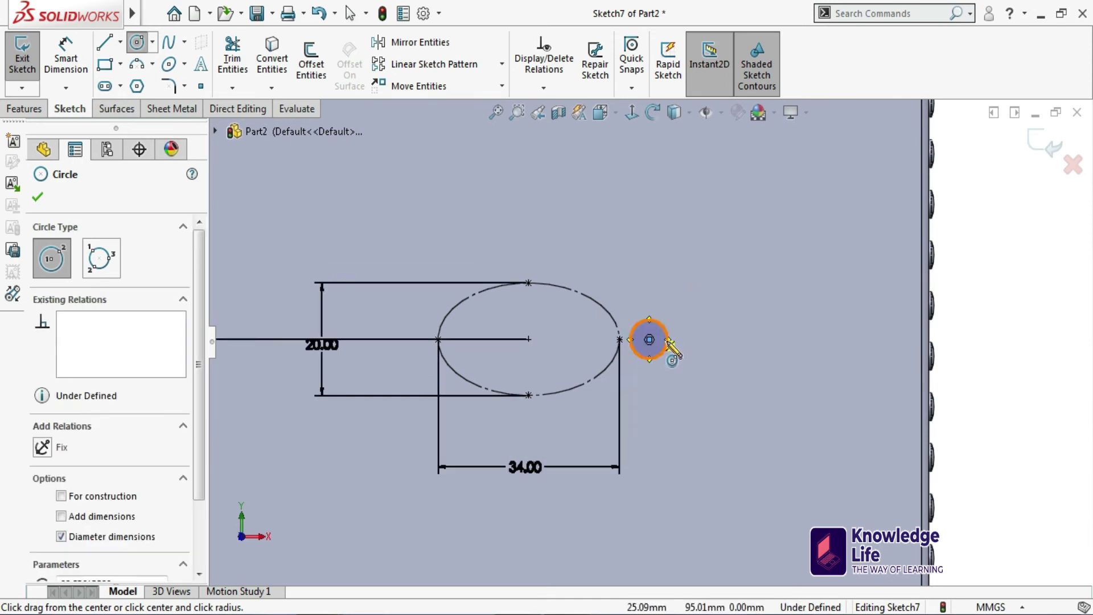
pyautogui.click(707, 339)
pyautogui.click(727, 339)
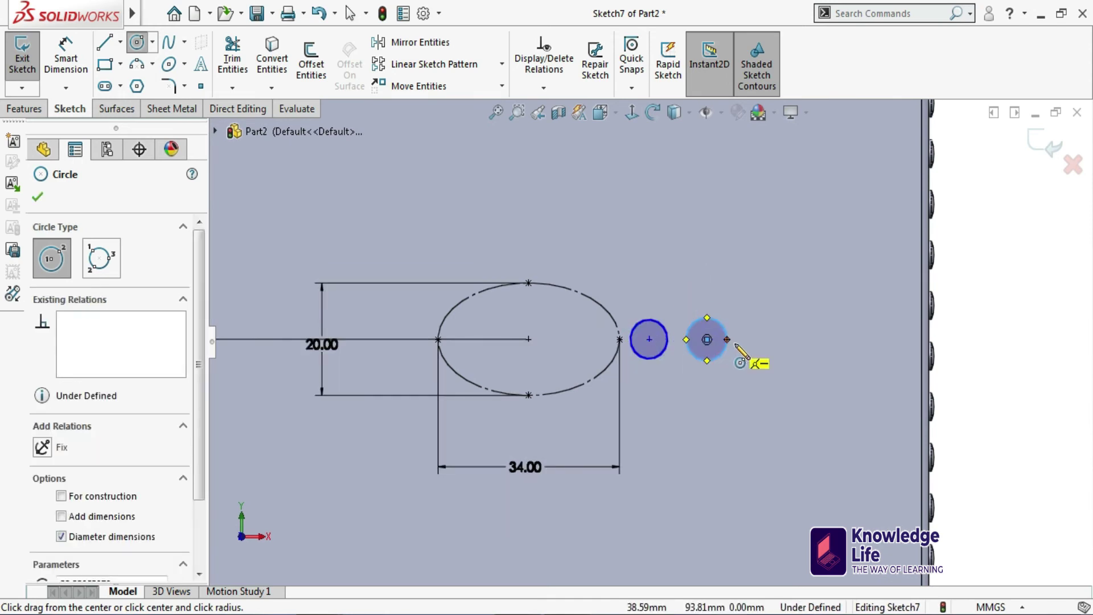
pyautogui.click(761, 339)
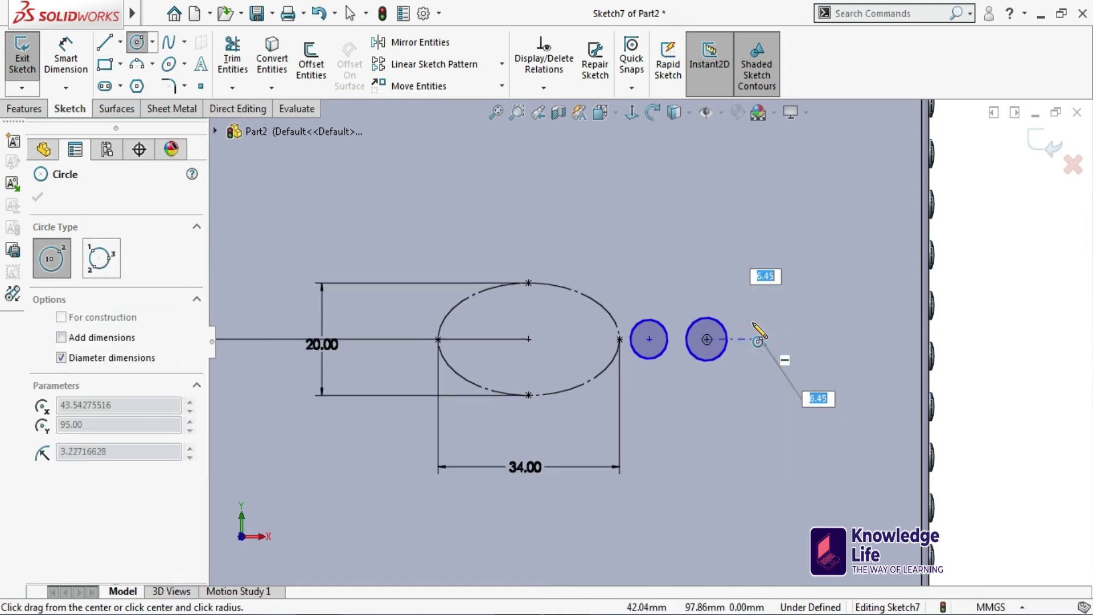
pyautogui.click(754, 320)
pyautogui.press('Escape')
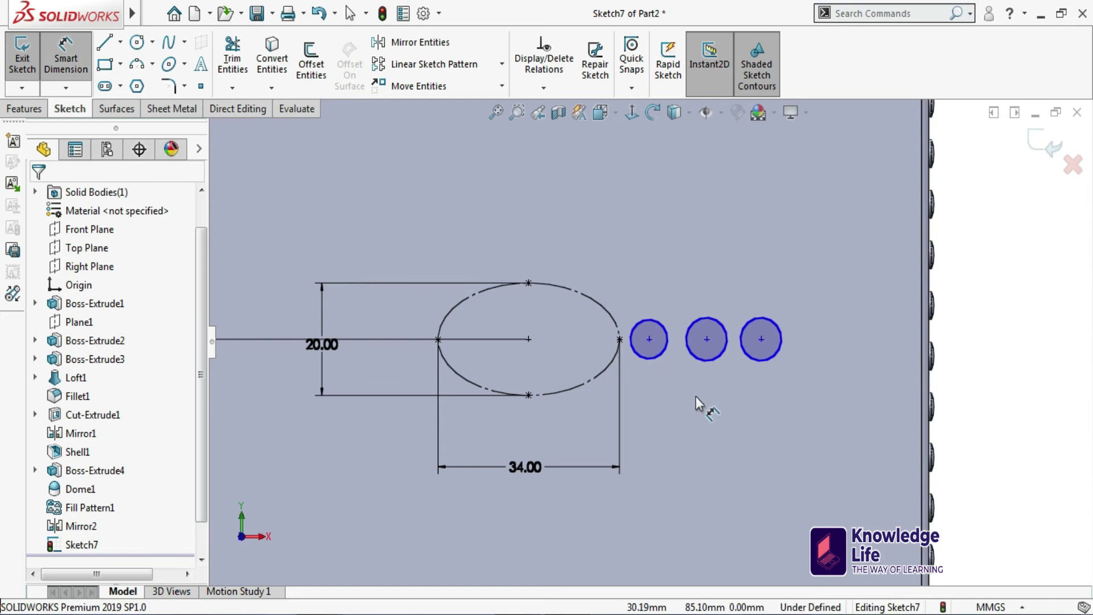
# Dimension the diameters of the three circles as 6, 7 and 8 mm, in order moving away from the ellipse
pyautogui.click(645, 327)
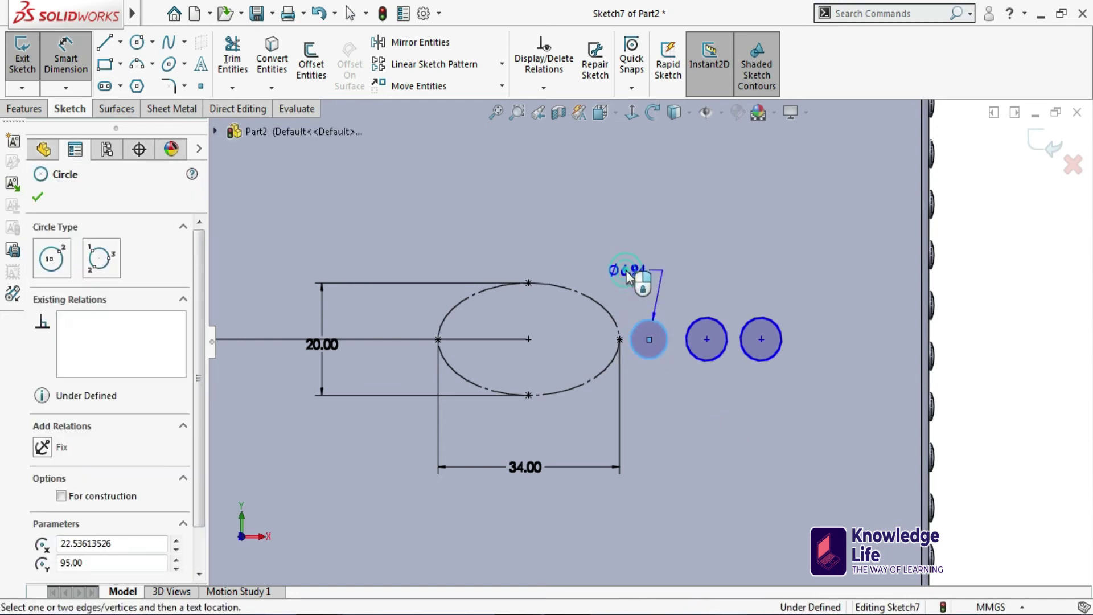
pyautogui.click(627, 275)
pyautogui.write('6')
pyautogui.press('Return')
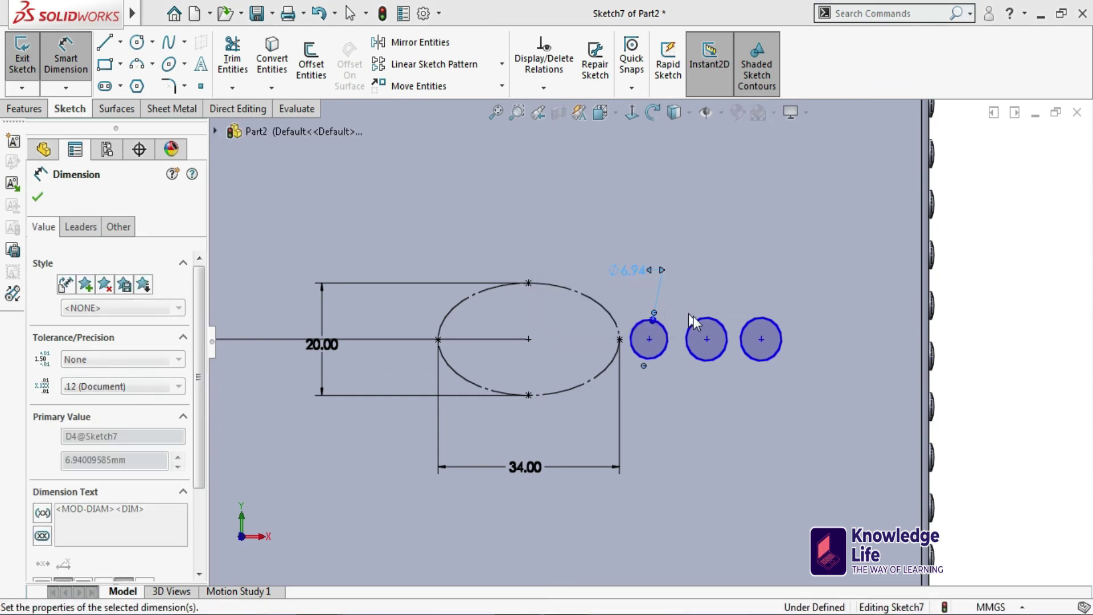
pyautogui.click(700, 325)
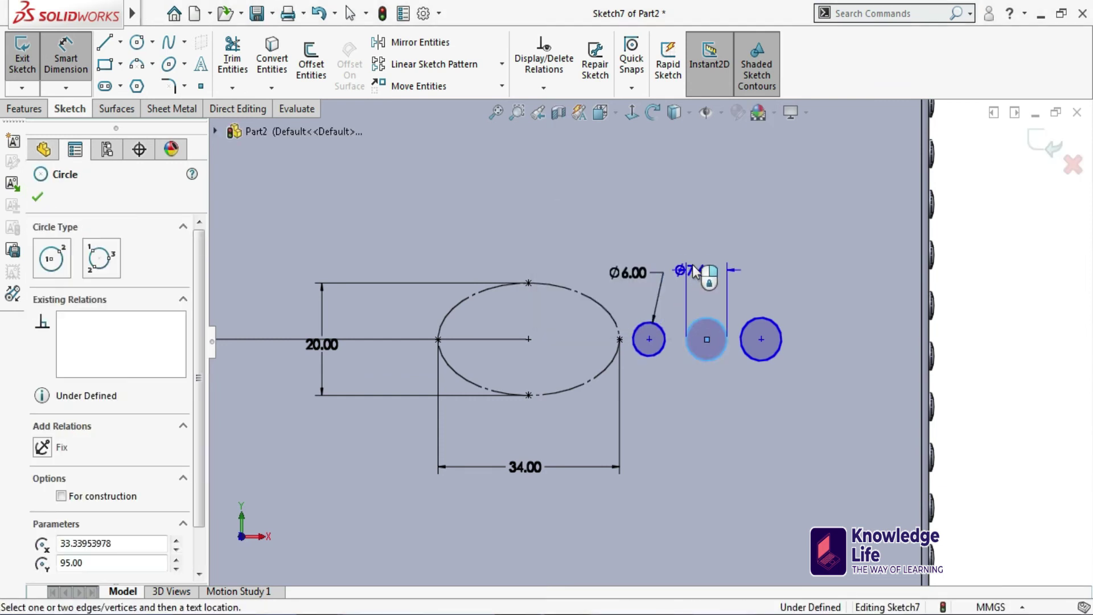
pyautogui.click(692, 265)
pyautogui.write('7')
pyautogui.press('Return')
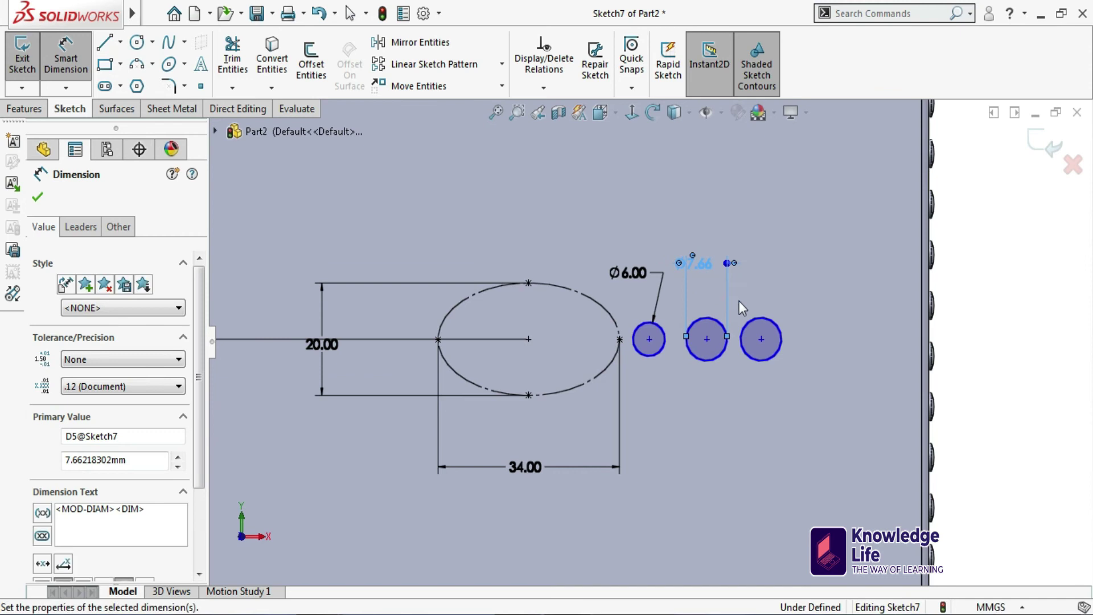
pyautogui.click(757, 323)
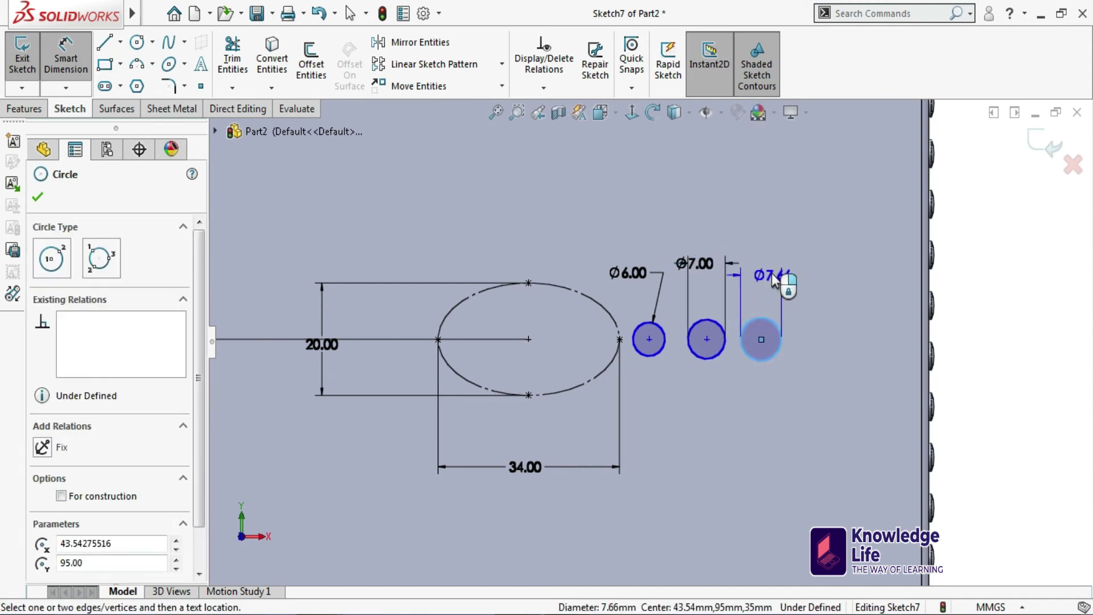
pyautogui.click(773, 272)
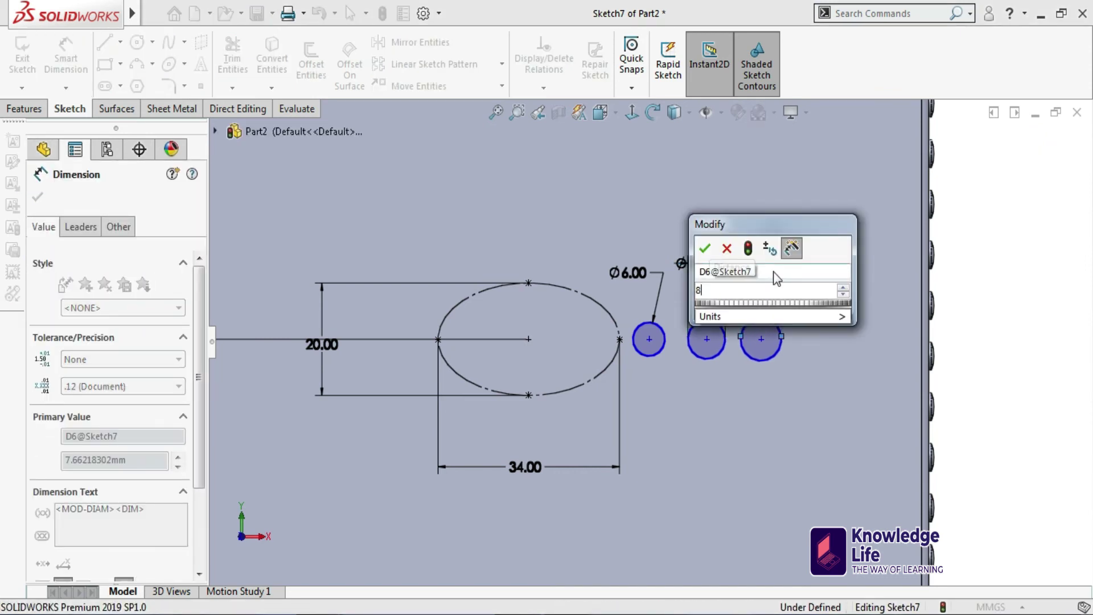
pyautogui.write('8')
pyautogui.press('Return')
# Add a Tangent relation between the 6 mm circle and the construction ellipse
pyautogui.scroll(-2, 683, 341)
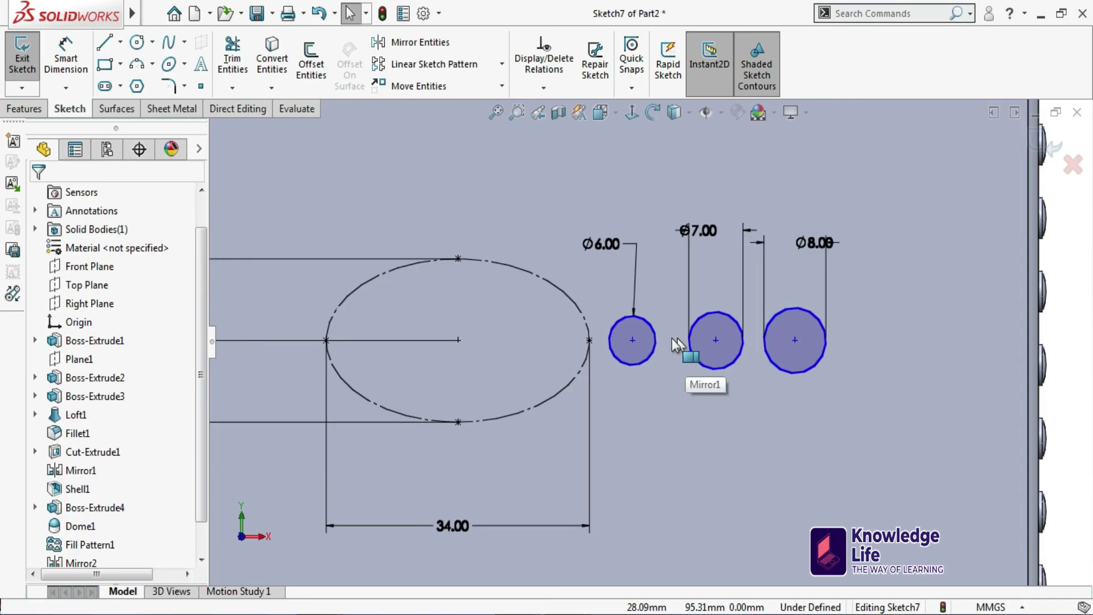
pyautogui.click(610, 328)
pyautogui.keyDown('ctrl'); pyautogui.click(587, 319); pyautogui.keyUp('ctrl')
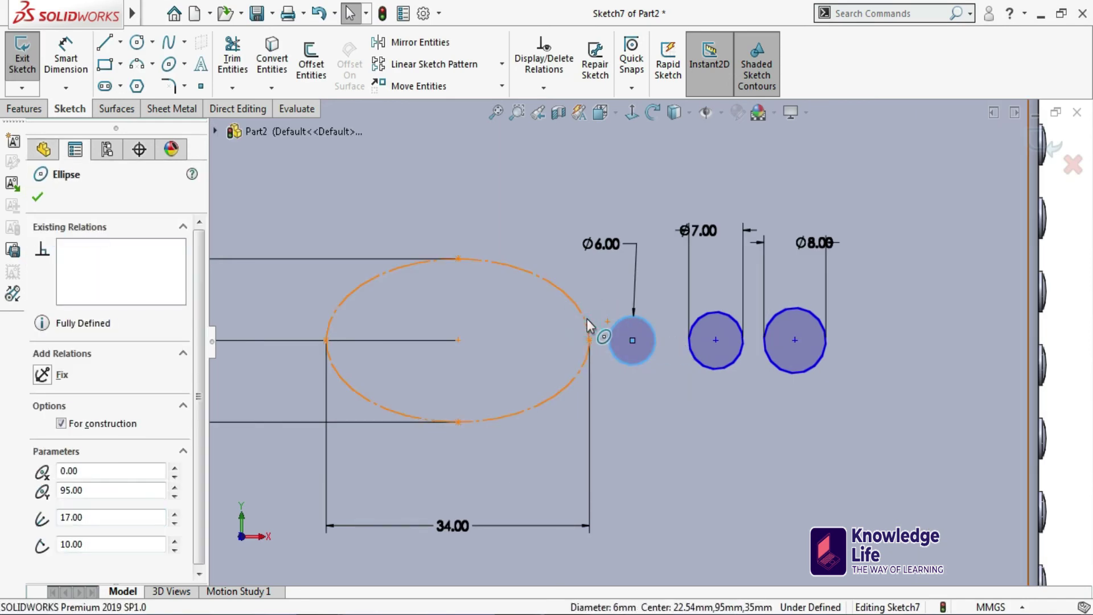
pyautogui.click(41, 469)
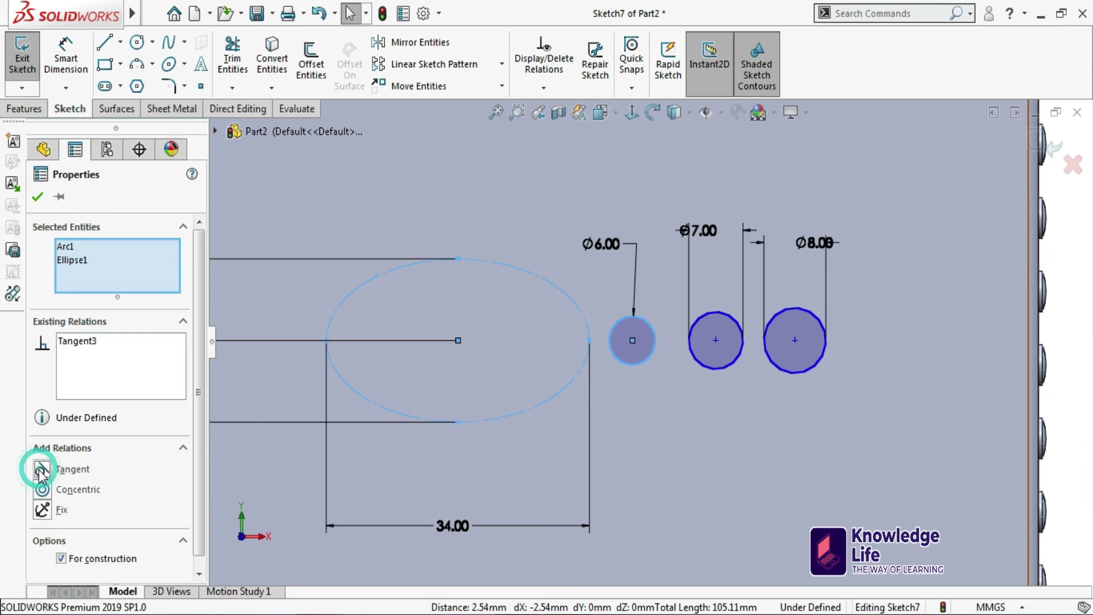
pyautogui.click(38, 198)
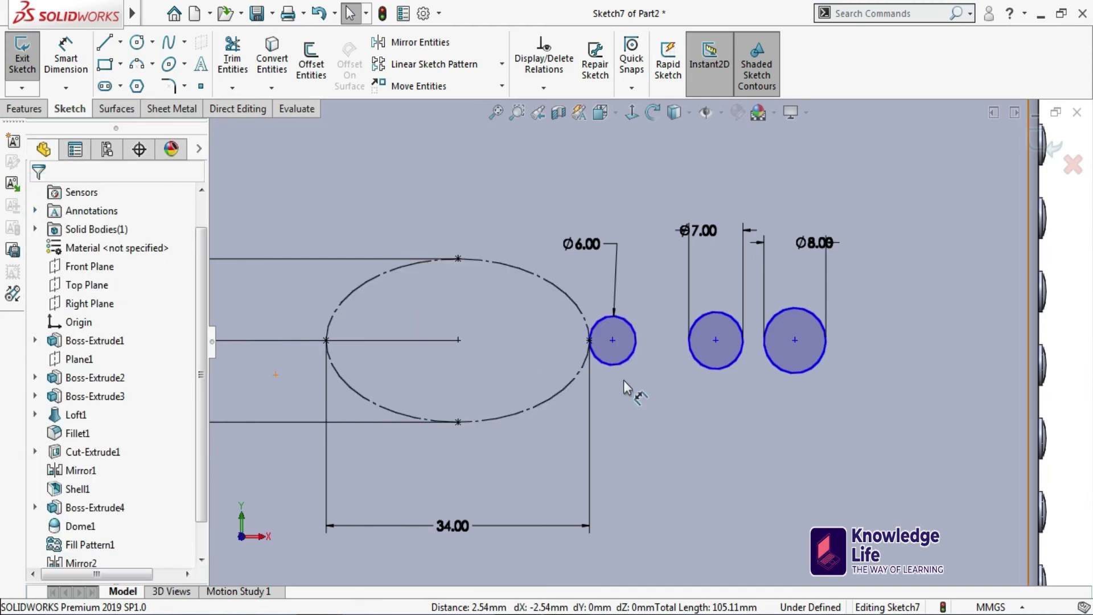
# Add a Horizontal relation between the 6 mm circle's centre and the ellipse's centre point
pyautogui.click(458, 341)
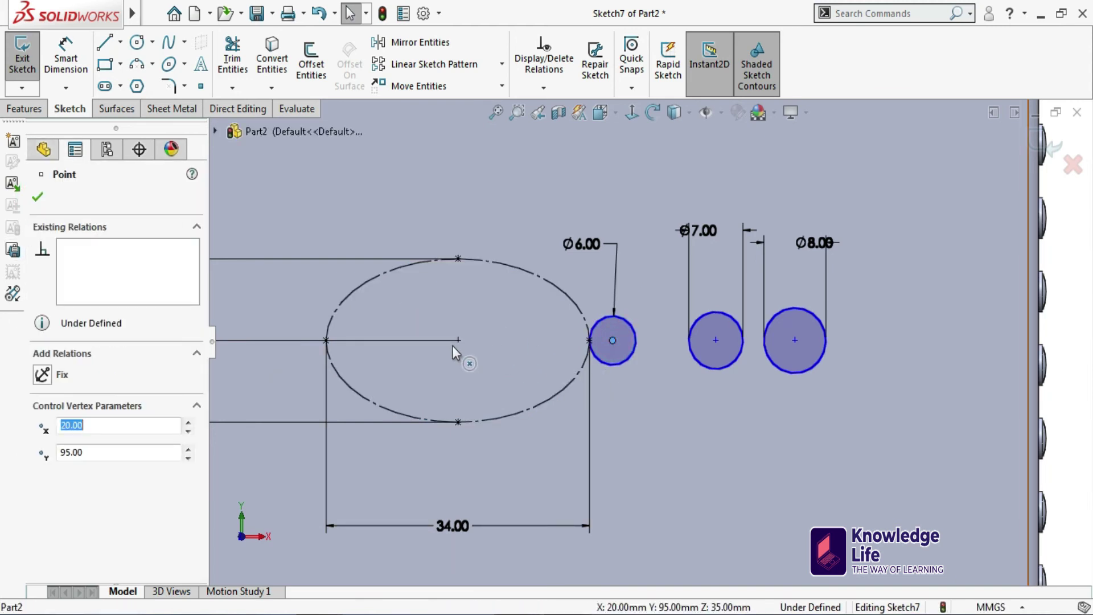
pyautogui.click(40, 472)
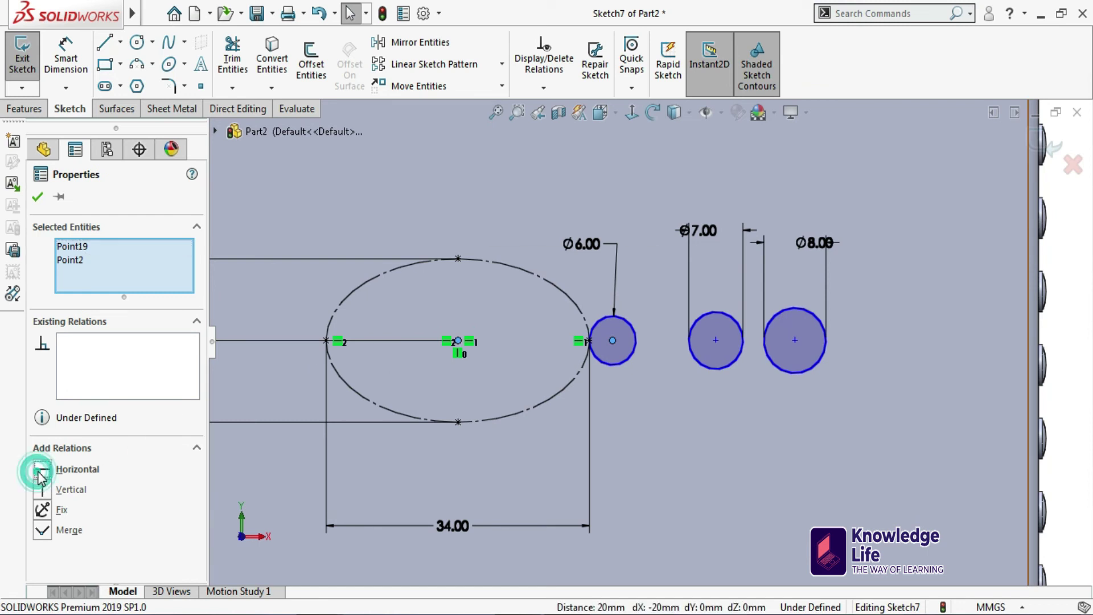
pyautogui.click(37, 199)
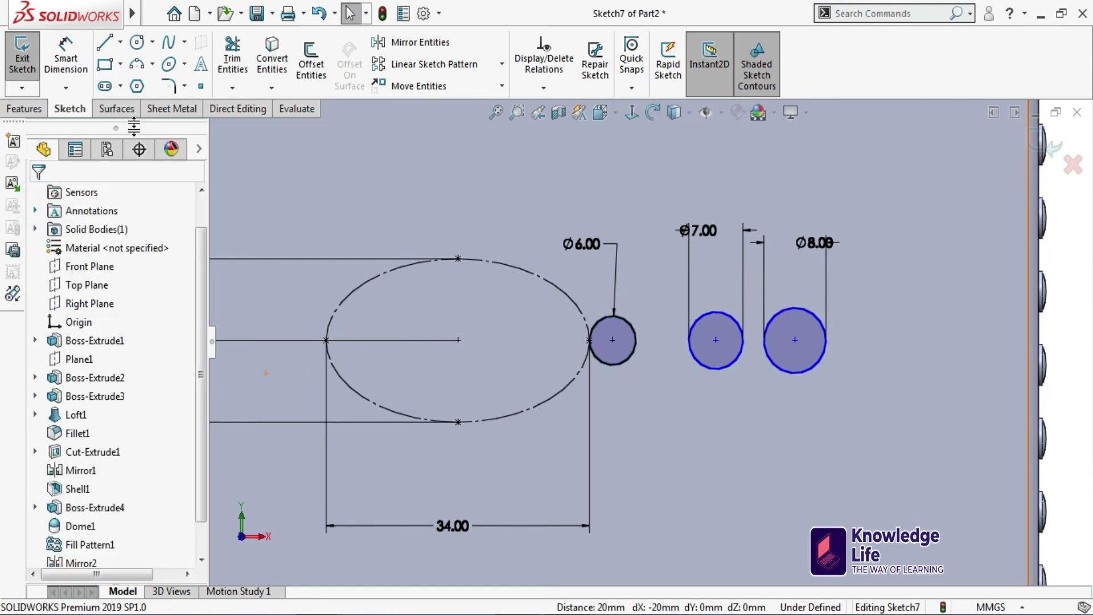
# Add a Horizontal relation between the centres of the 7 mm and 8 mm circles and the ellipse's centre point
pyautogui.click(715, 340)
pyautogui.keyDown('ctrl'); pyautogui.click(795, 340); pyautogui.keyUp('ctrl')
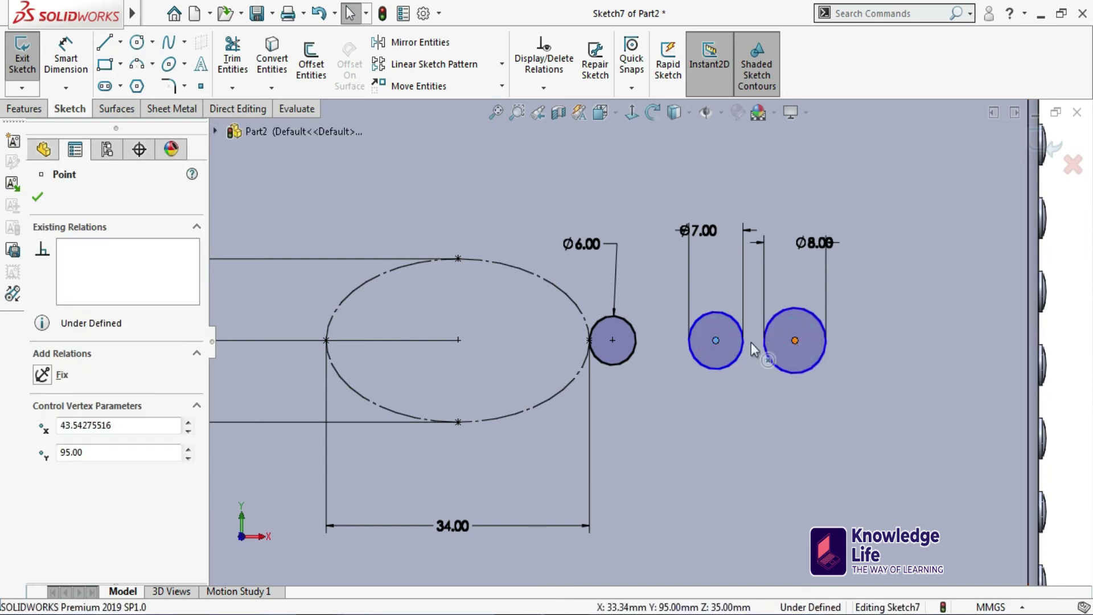
pyautogui.keyDown('ctrl'); pyautogui.click(459, 340); pyautogui.keyUp('ctrl')
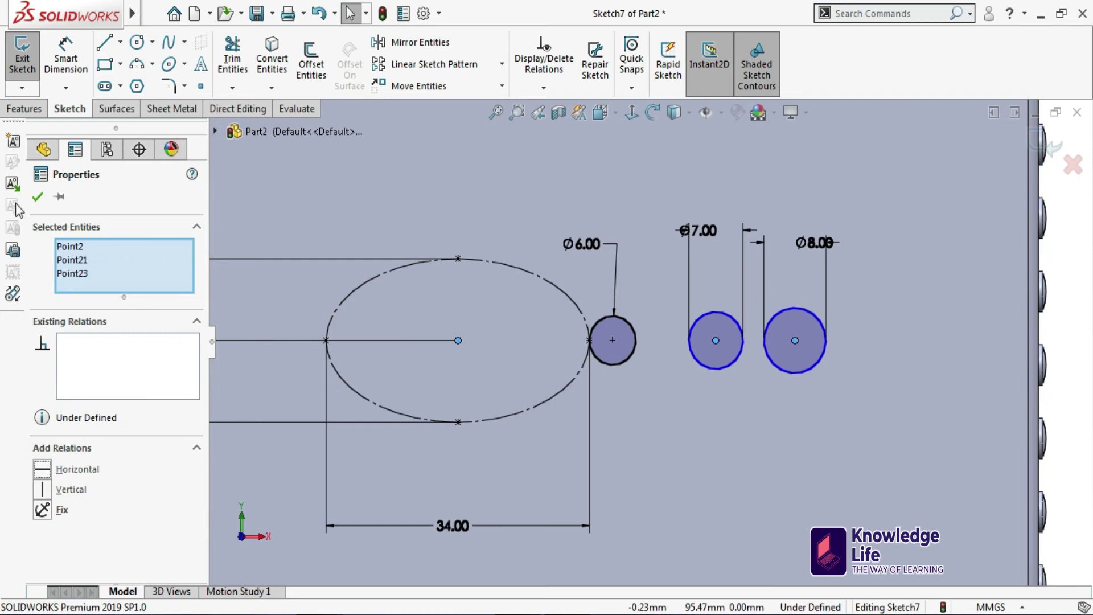
pyautogui.click(38, 196)
# Dimension the centre distance between the 6 mm and 7 mm circles as 10 mm
pyautogui.click(65, 56)
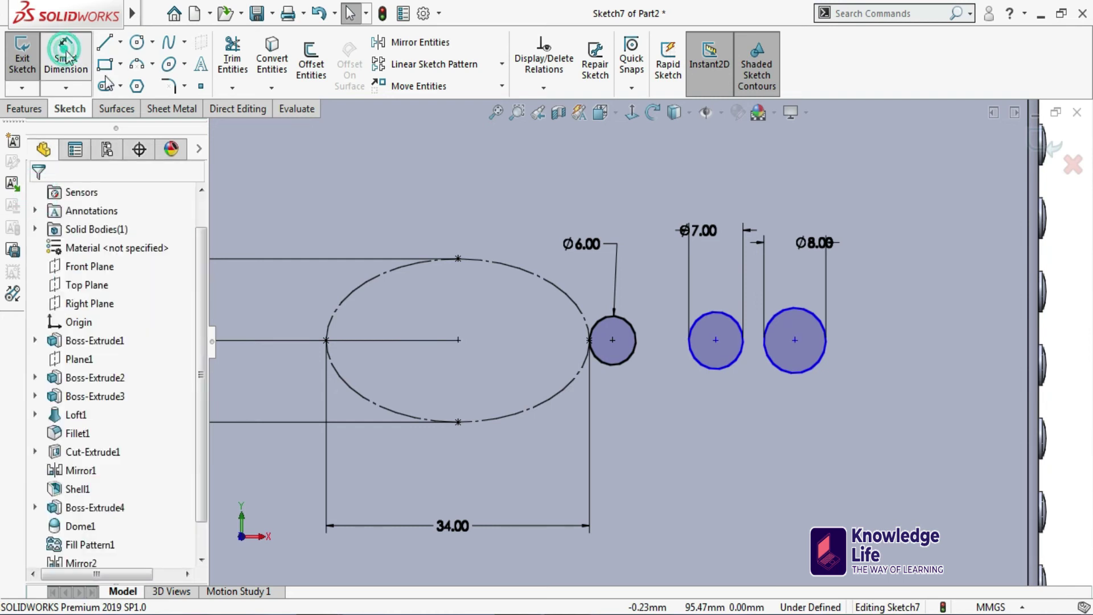
pyautogui.click(612, 341)
pyautogui.click(715, 340)
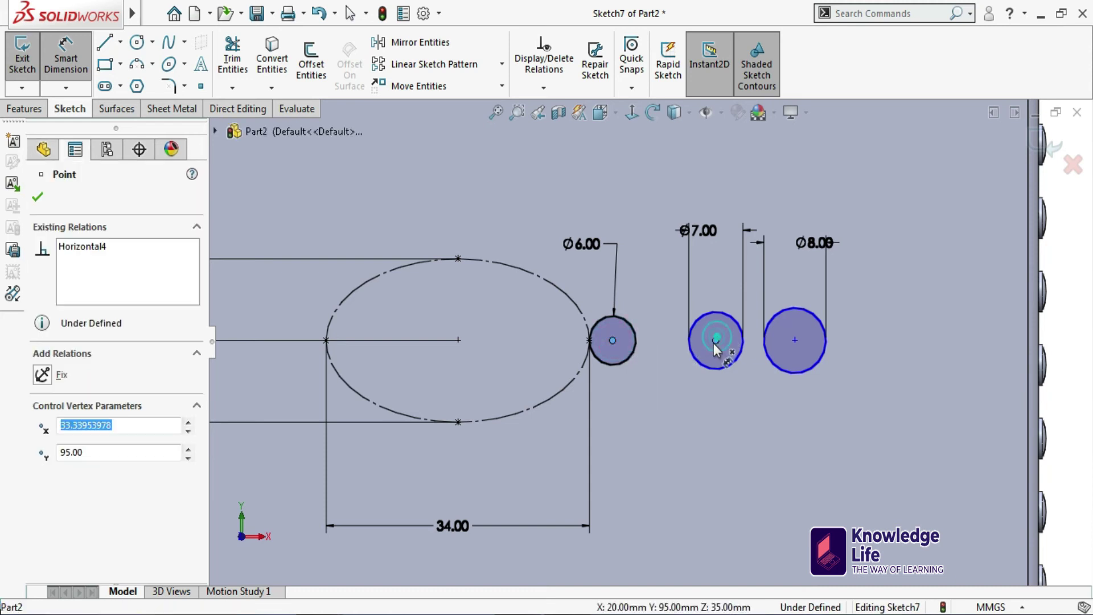
pyautogui.click(665, 410)
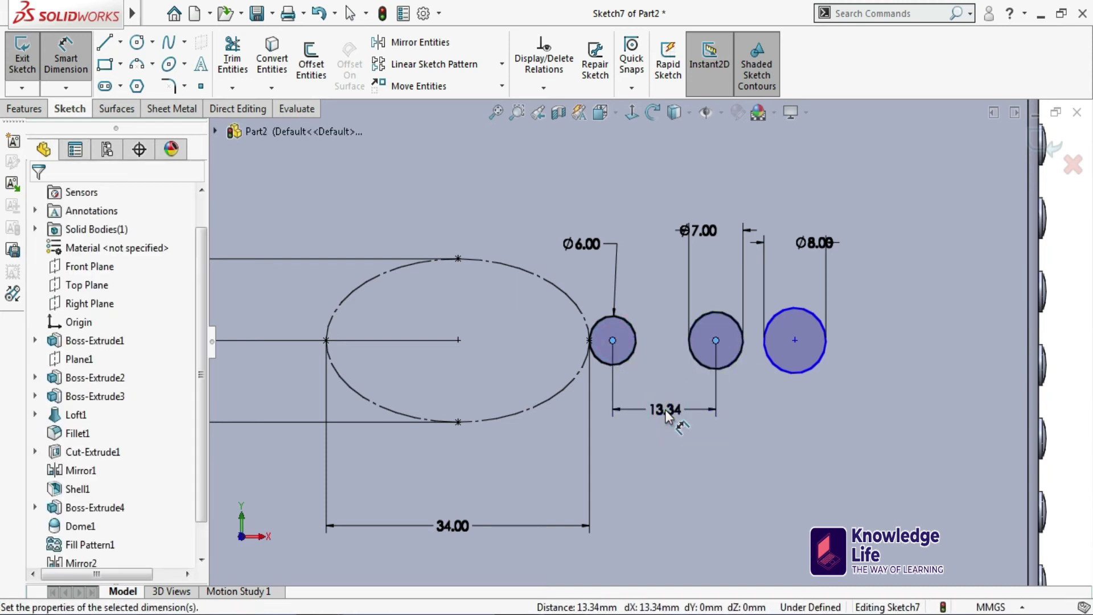
pyautogui.write('10')
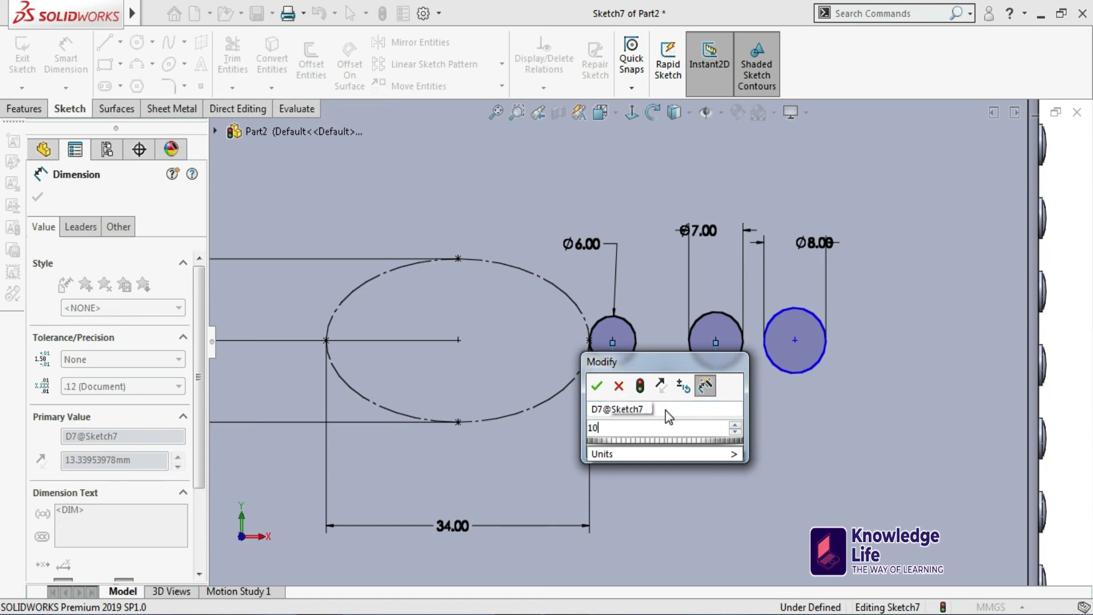
pyautogui.press('Return')
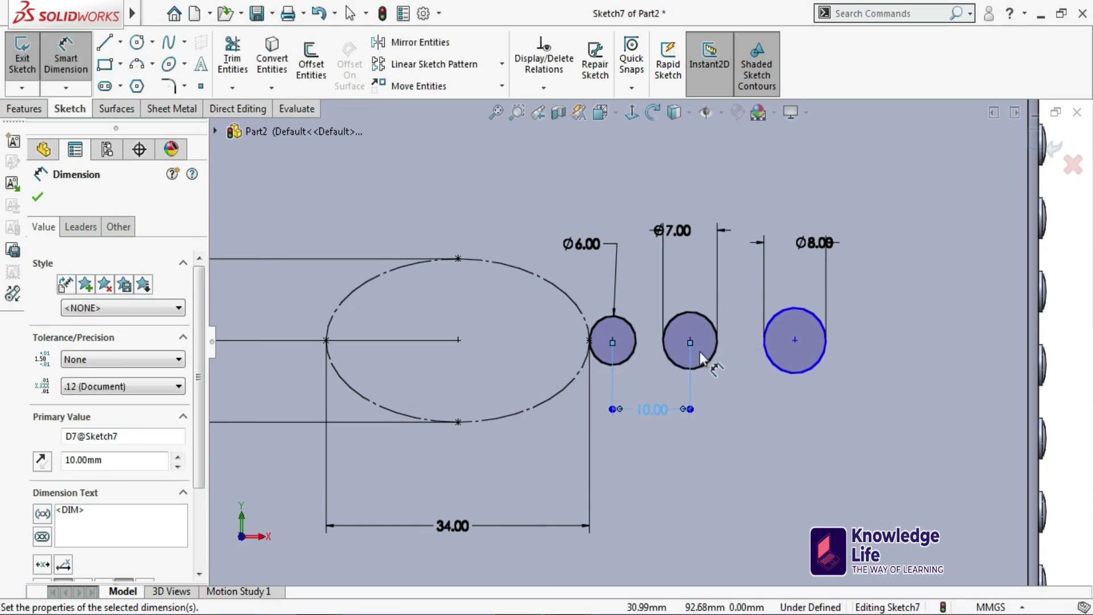
# Dimension the centre distance between the 7 mm and 8 mm circles as 10 mm
pyautogui.click(690, 340)
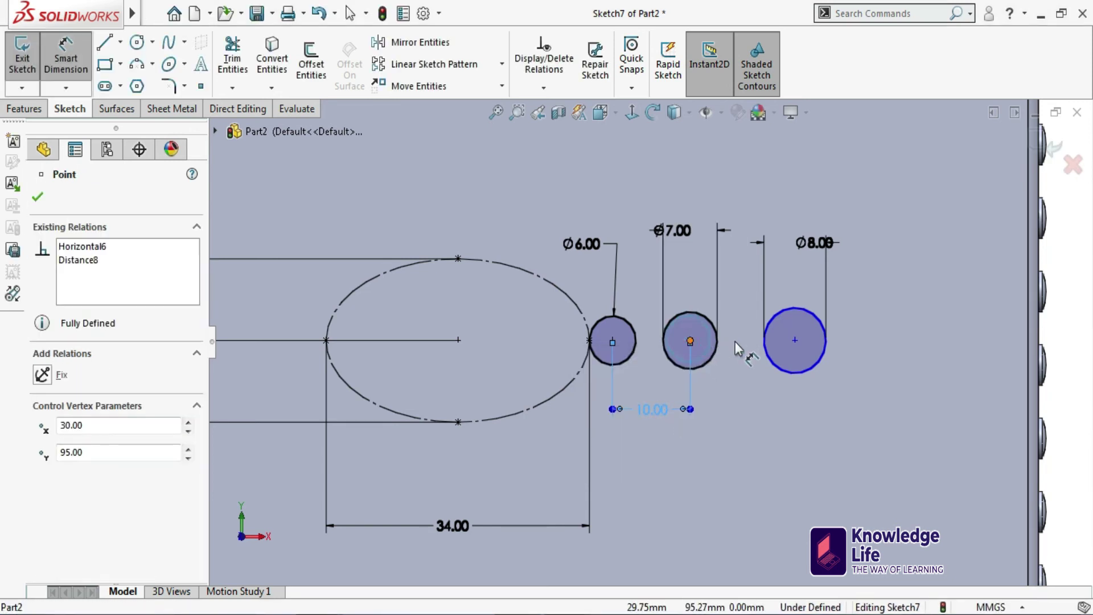
pyautogui.click(794, 341)
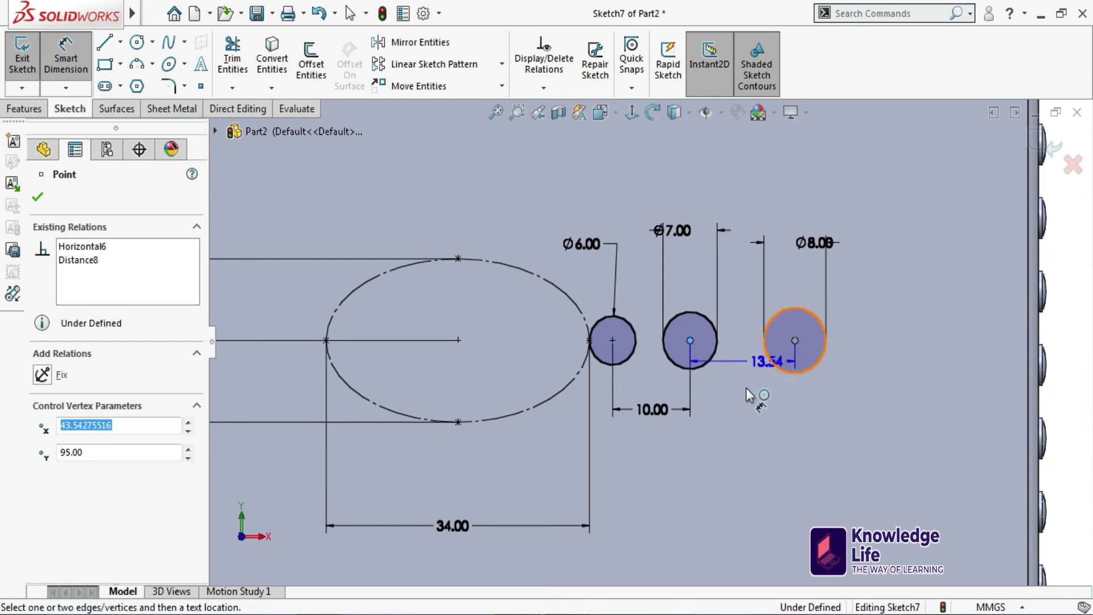
pyautogui.click(741, 412)
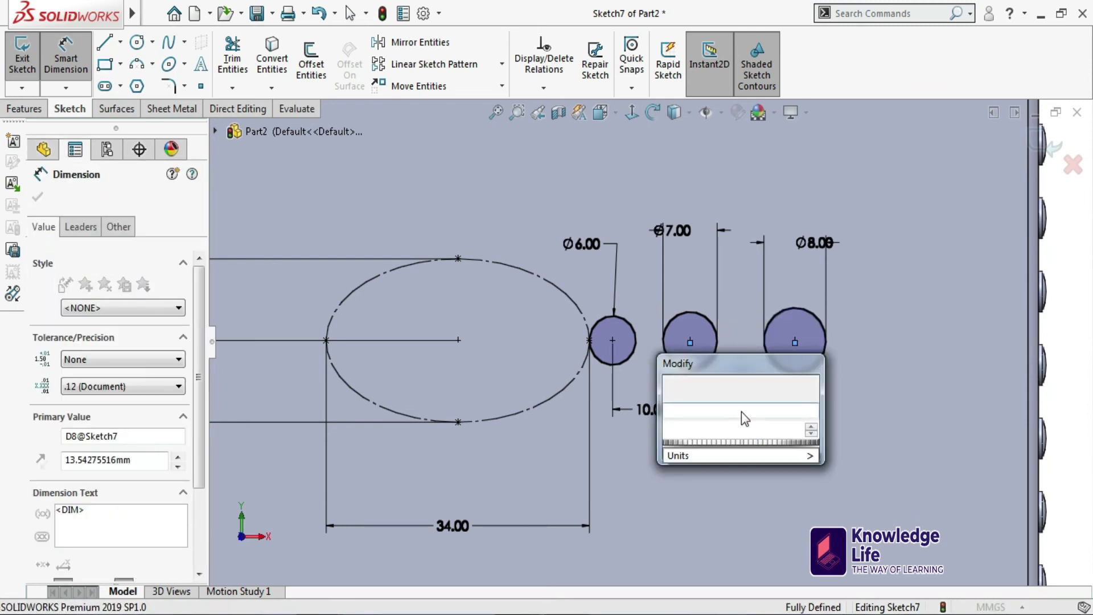
pyautogui.press('Return')
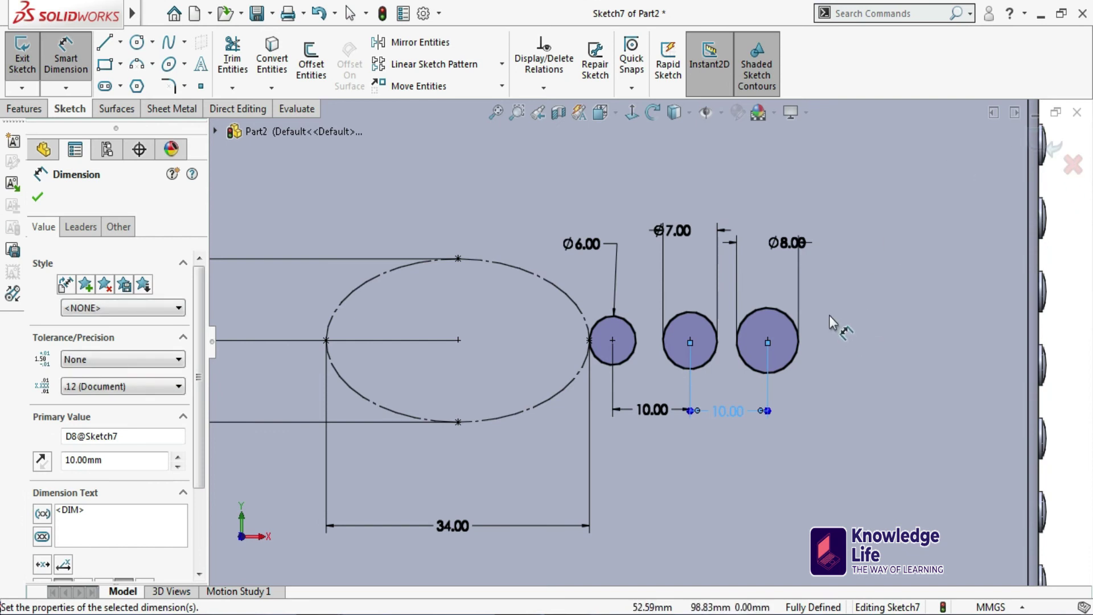
# Exit the sketch and extrude the three circles as a 0.50 mm blind boss merged with the bottle's label face
pyautogui.press('f')
pyautogui.click(1044, 152)
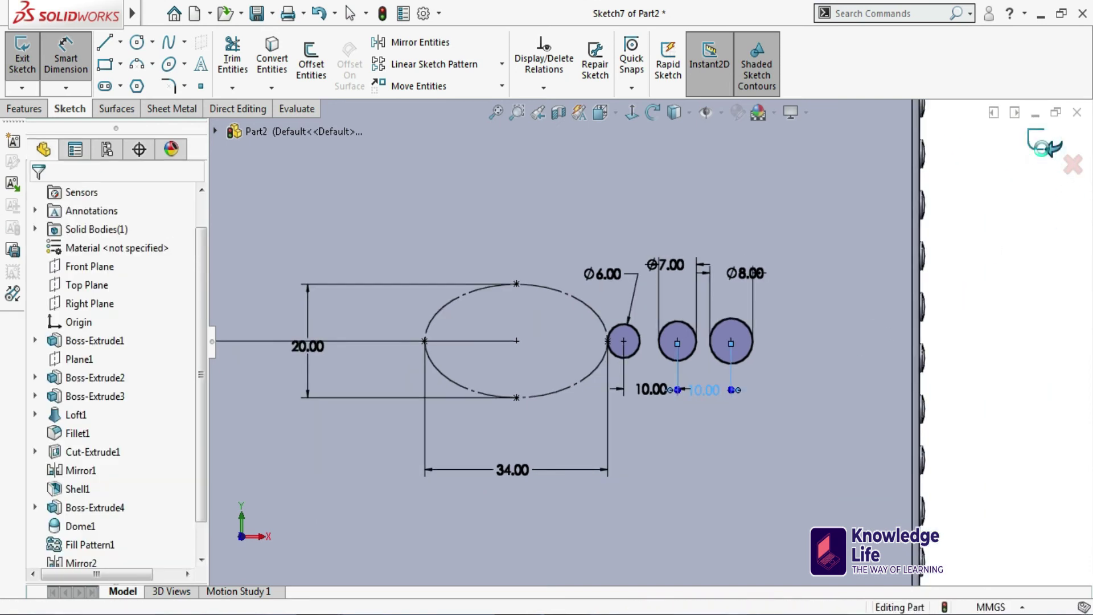
pyautogui.click(30, 63)
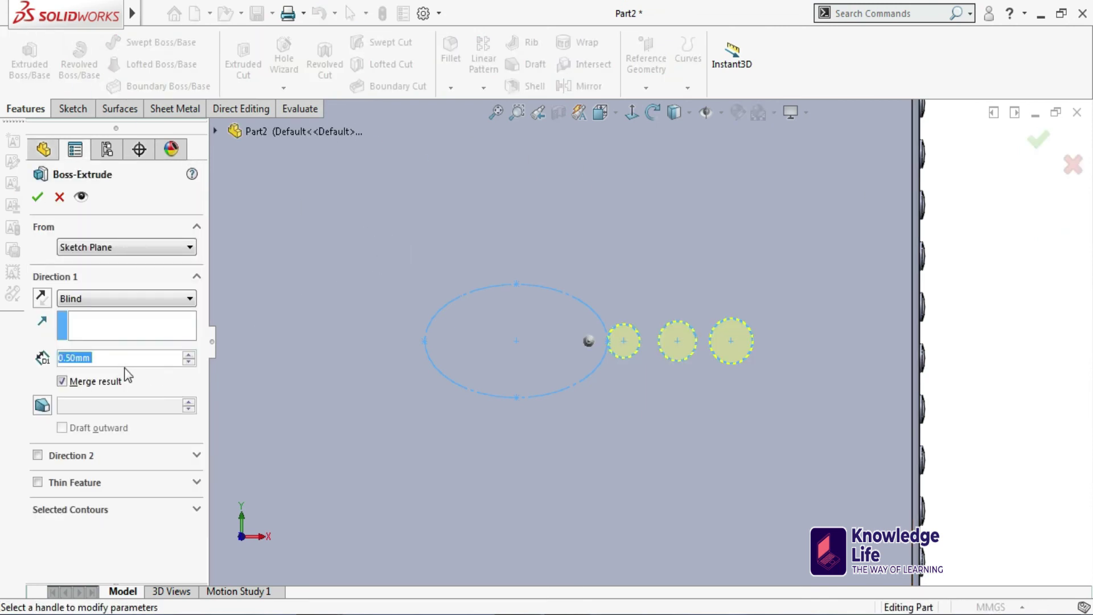
pyautogui.moveTo(642, 439); pyautogui.dragTo(490, 435, button='middle')
pyautogui.click(39, 196)
# Add a Dome of 0.50 mm to the front faces of the three extruded circular bosses
pyautogui.moveTo(125, 17)
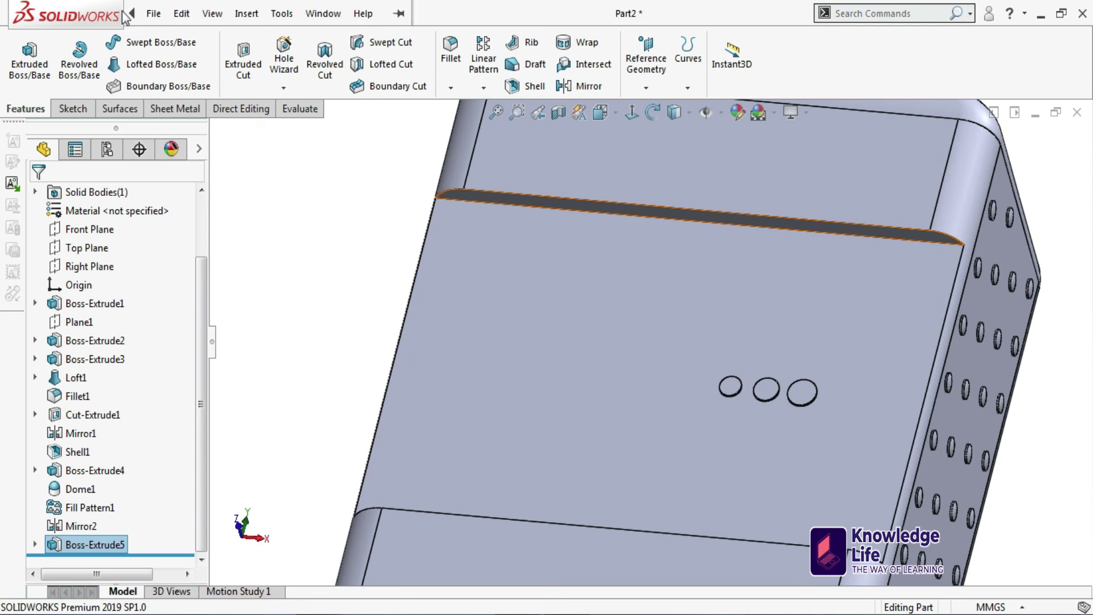
pyautogui.click(255, 15)
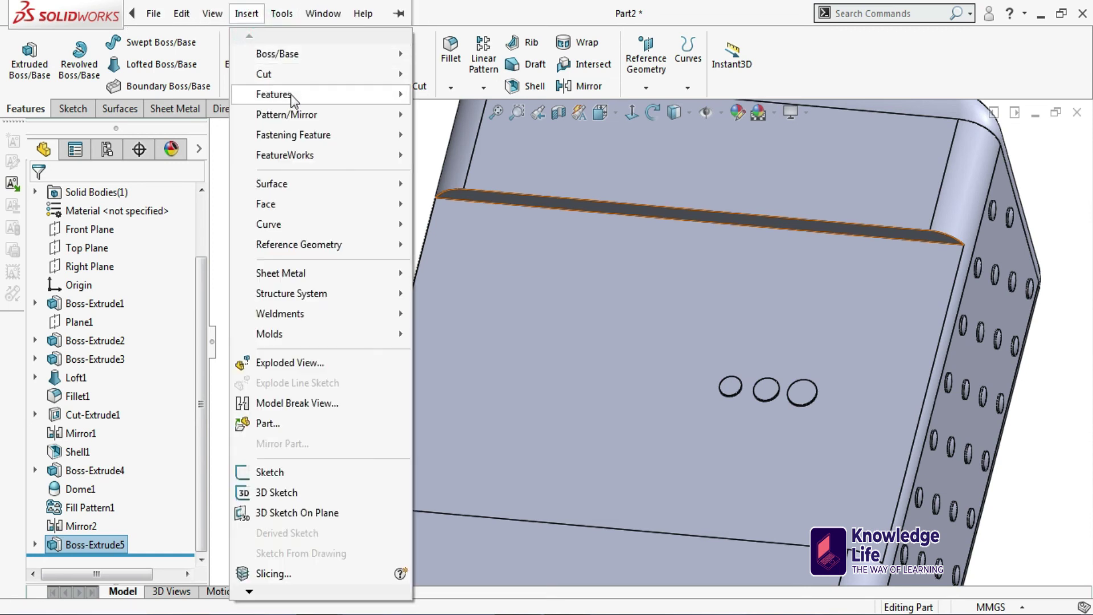
pyautogui.moveTo(296, 94)
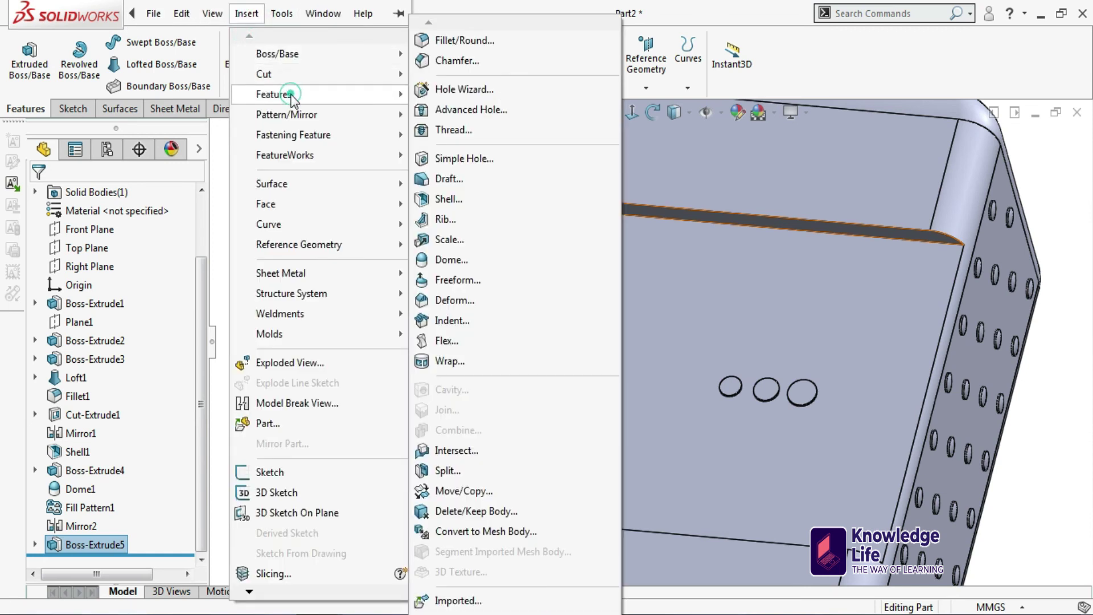
pyautogui.click(434, 260)
pyautogui.click(149, 278)
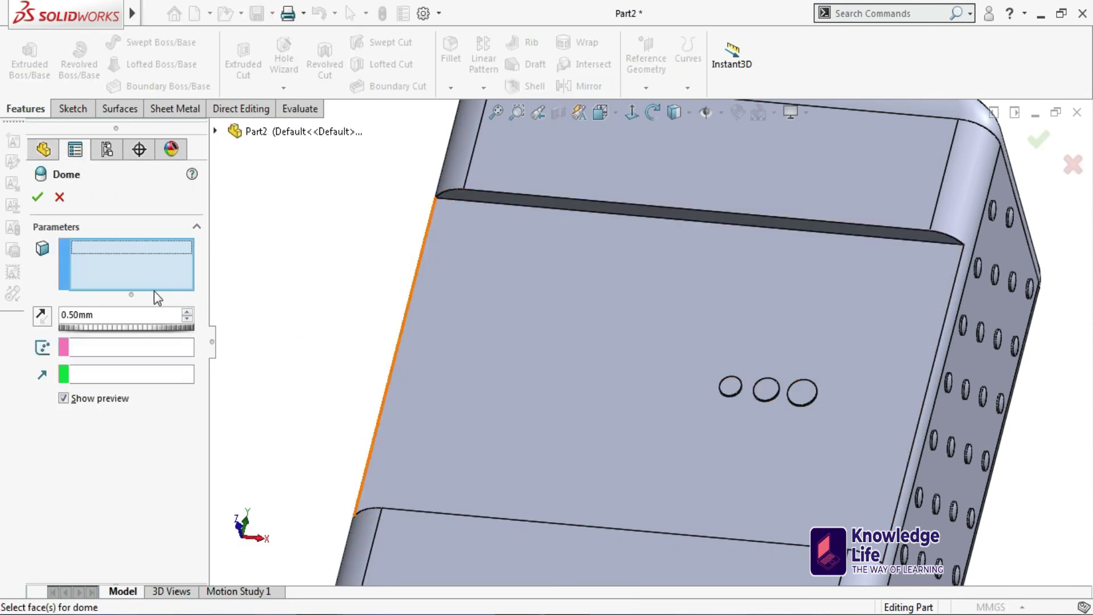
pyautogui.scroll(-3, 796, 405)
pyautogui.click(795, 409)
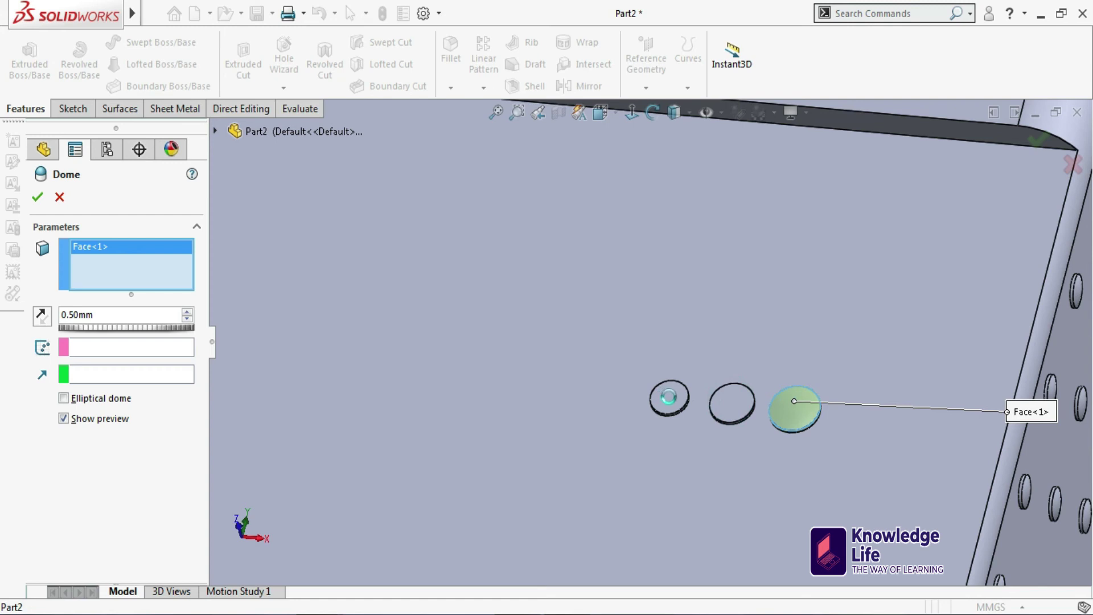
pyautogui.scroll(2, 669, 396)
pyautogui.click(716, 392)
pyautogui.click(665, 392)
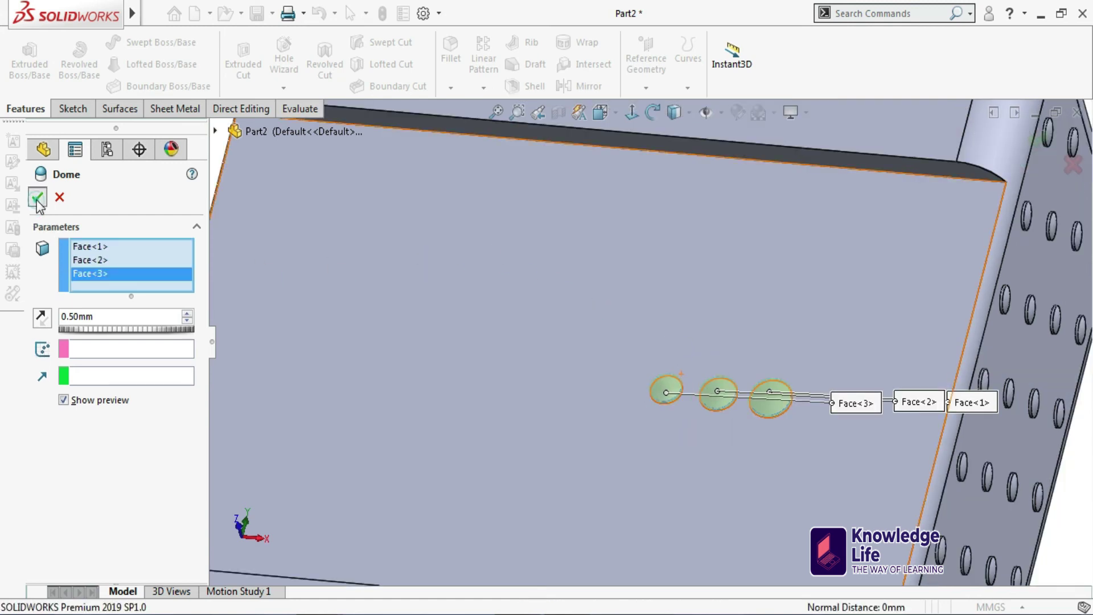
pyautogui.press('Return')
# Show the sketch with the construction ellipse and three circles that belongs to the circular boss extrusion
pyautogui.scroll(5, 444, 353)
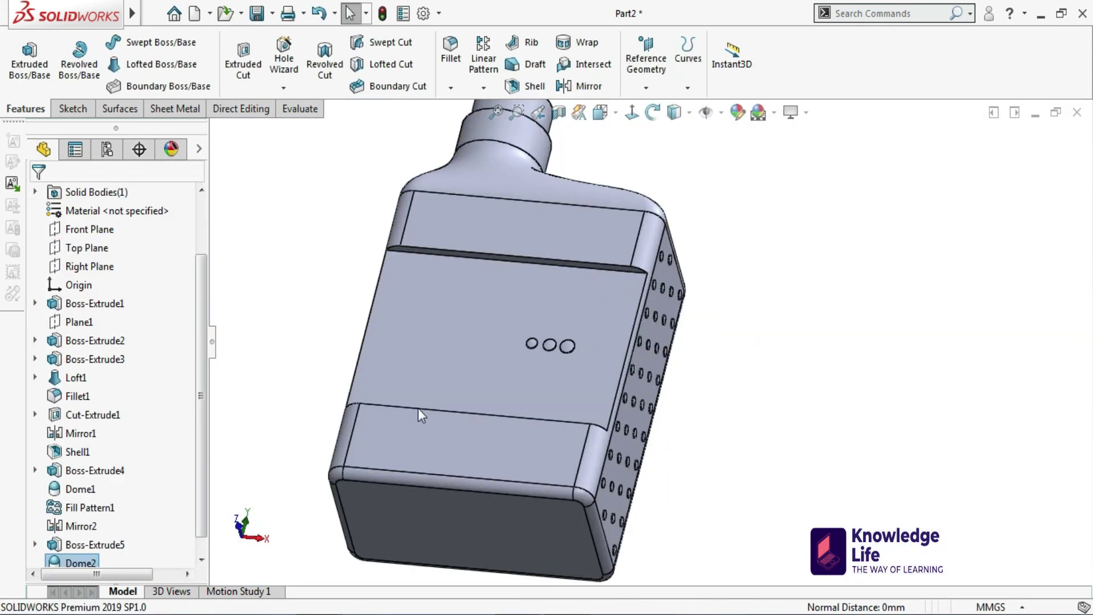
pyautogui.scroll(-1, 289, 354)
pyautogui.moveTo(387, 318); pyautogui.dragTo(424, 339, button='middle')
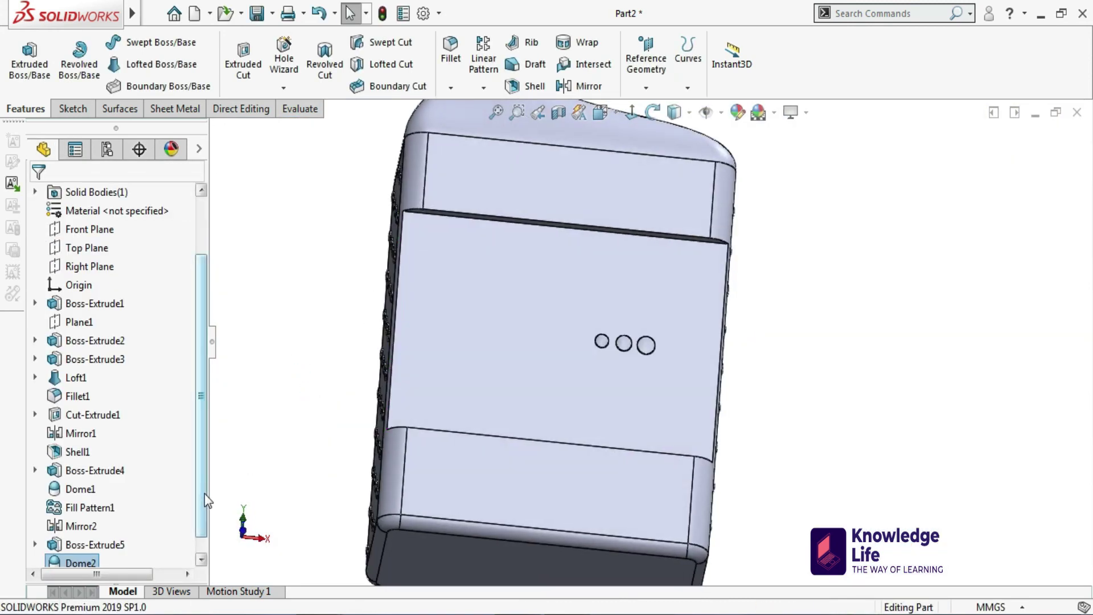
pyautogui.moveTo(204, 494); pyautogui.dragTo(200, 543)
pyautogui.click(35, 526)
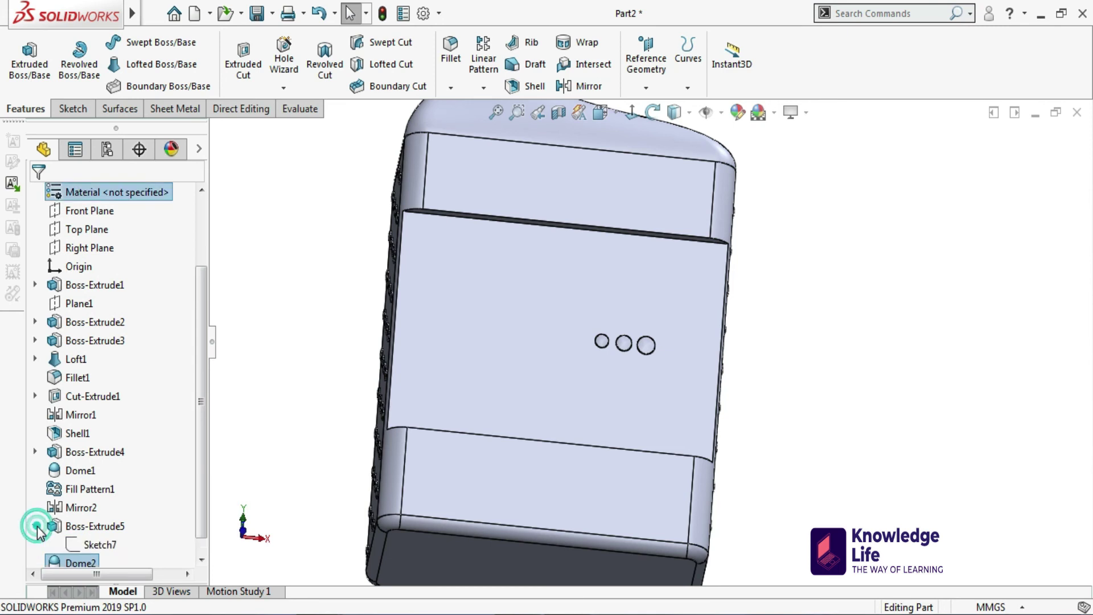
pyautogui.click(92, 544)
pyautogui.click(108, 529)
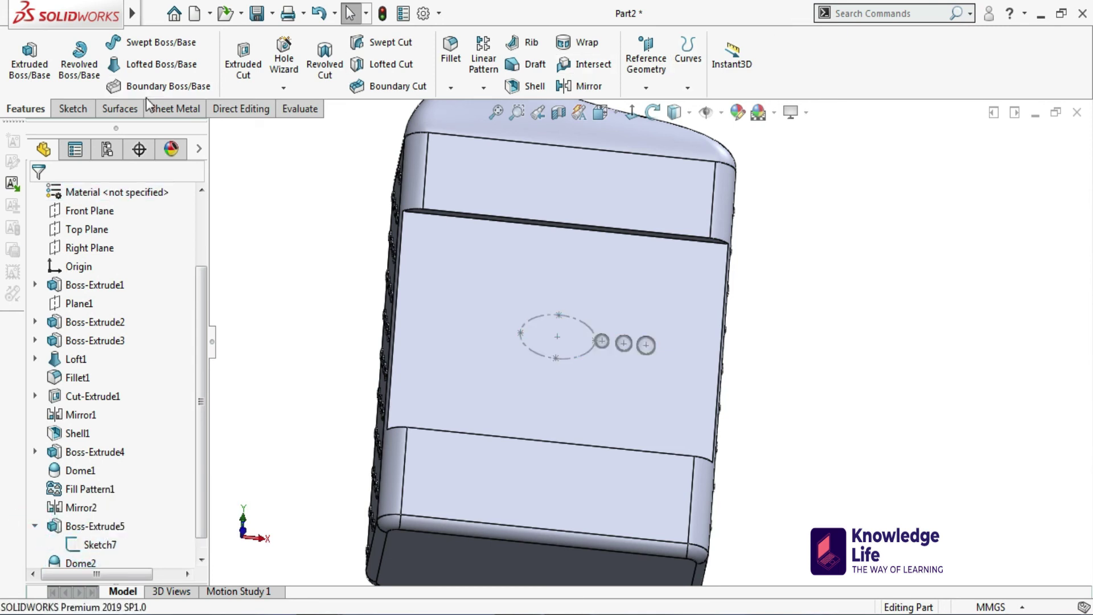
# Start a Curve Driven Pattern of the three circular bosses and their domes, with the construction ellipse as Direction 1
pyautogui.click(482, 86)
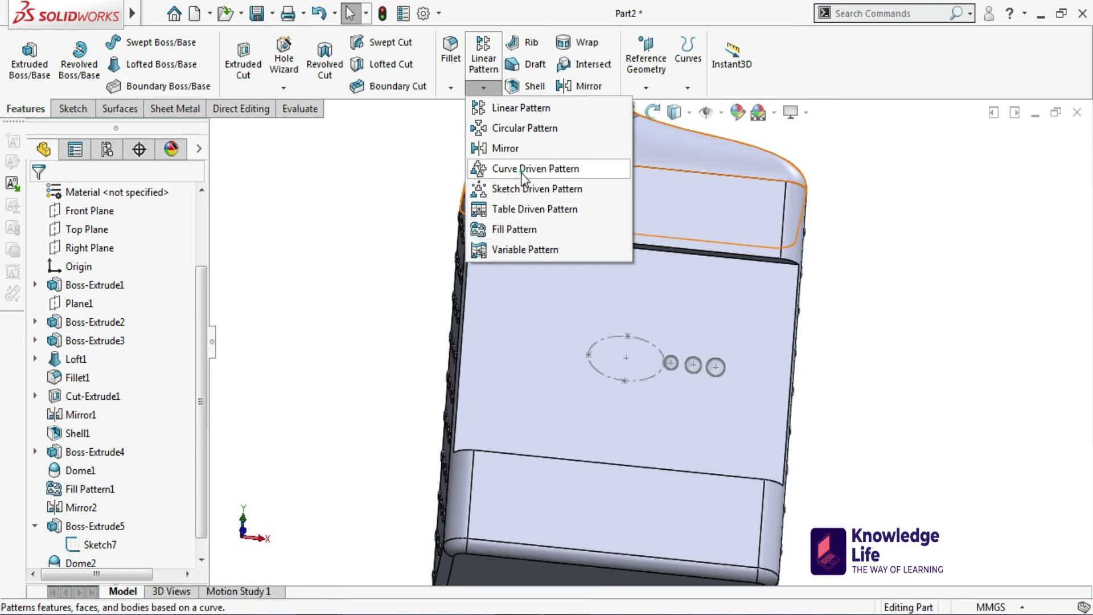
pyautogui.click(515, 169)
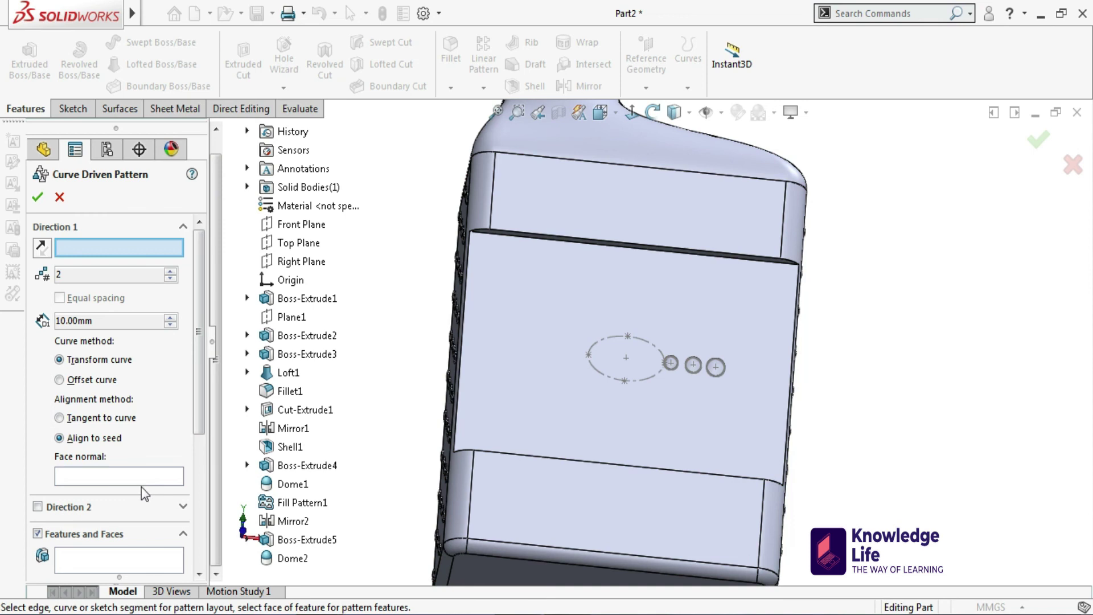
pyautogui.click(132, 550)
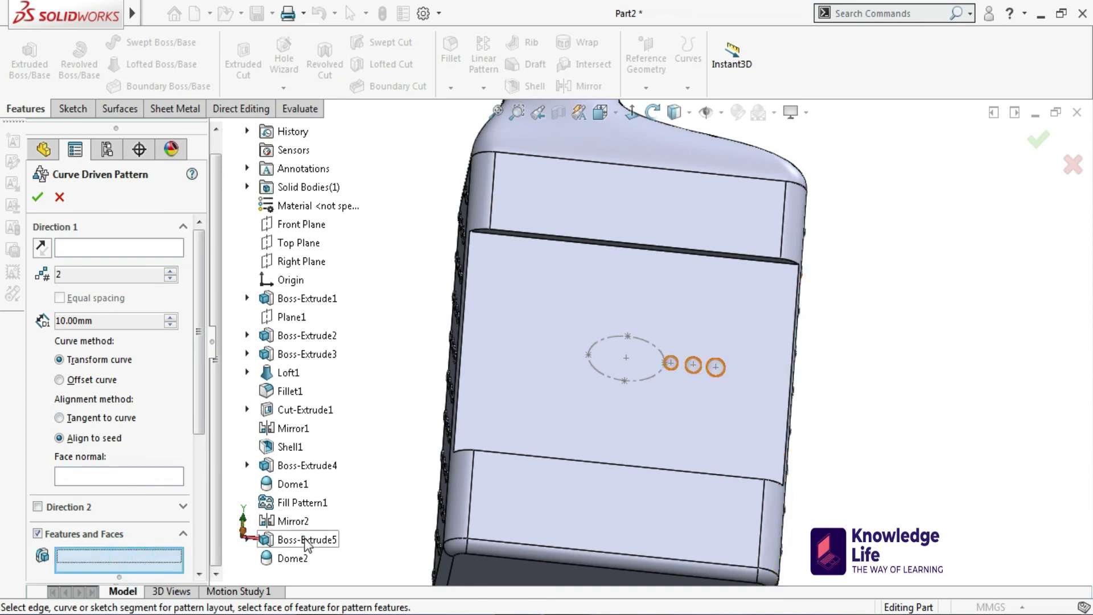
pyautogui.click(306, 541)
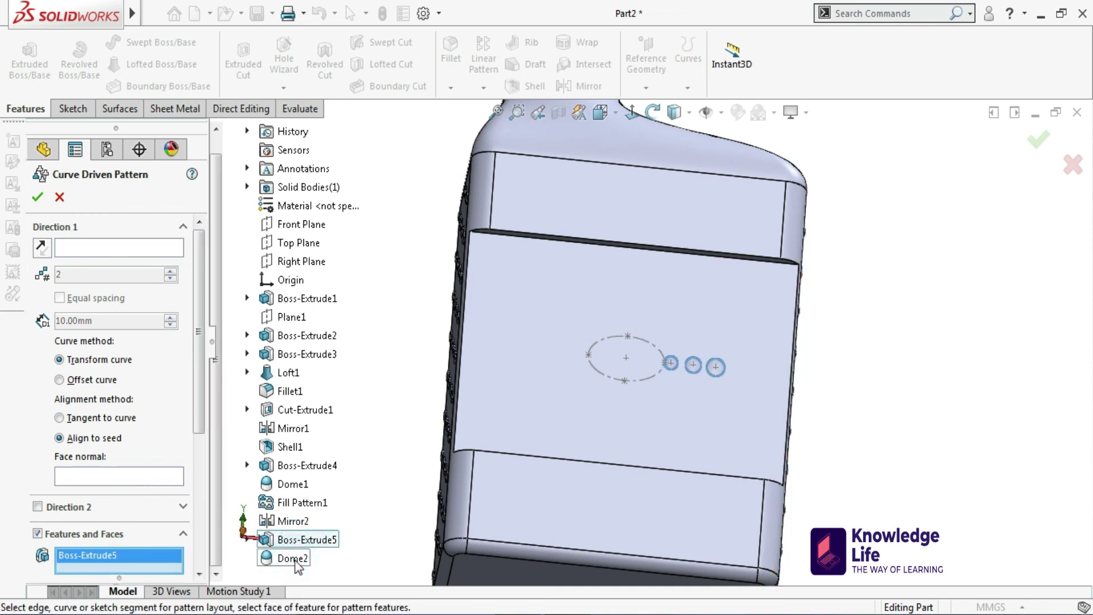
pyautogui.click(293, 559)
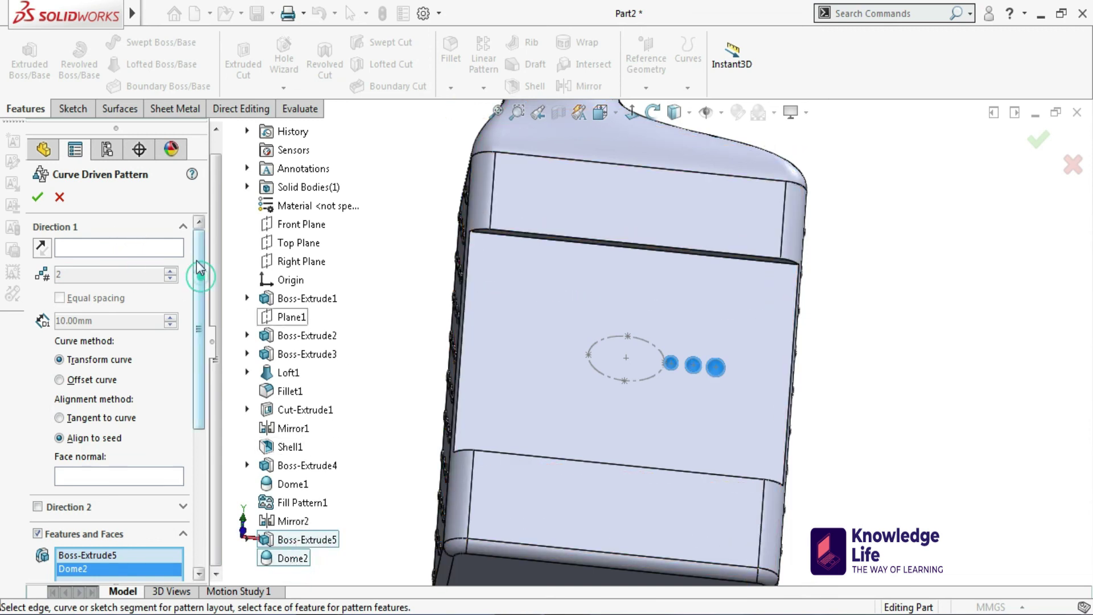
pyautogui.click(131, 249)
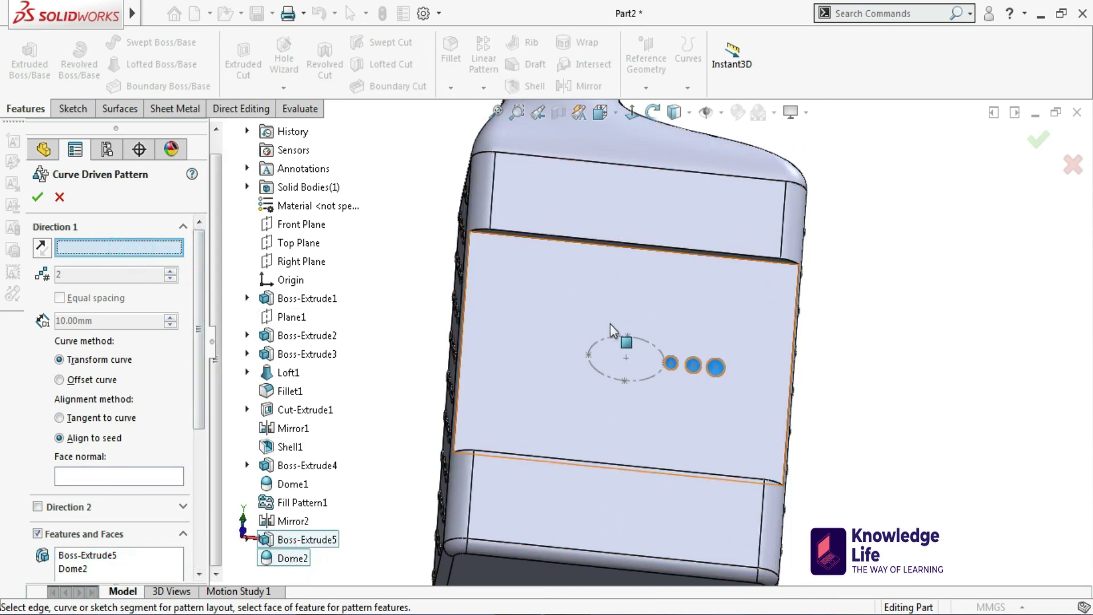
pyautogui.click(608, 341)
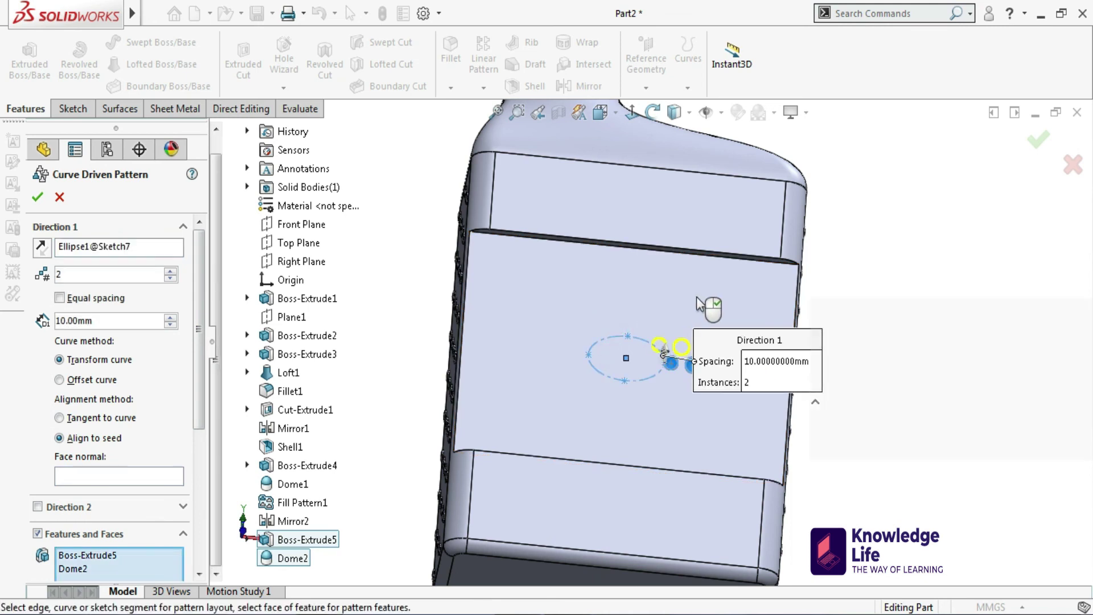
# Set the curve pattern to Offset curve, Tangent to curve and 6 equally spaced instances, and create it
pyautogui.click(59, 380)
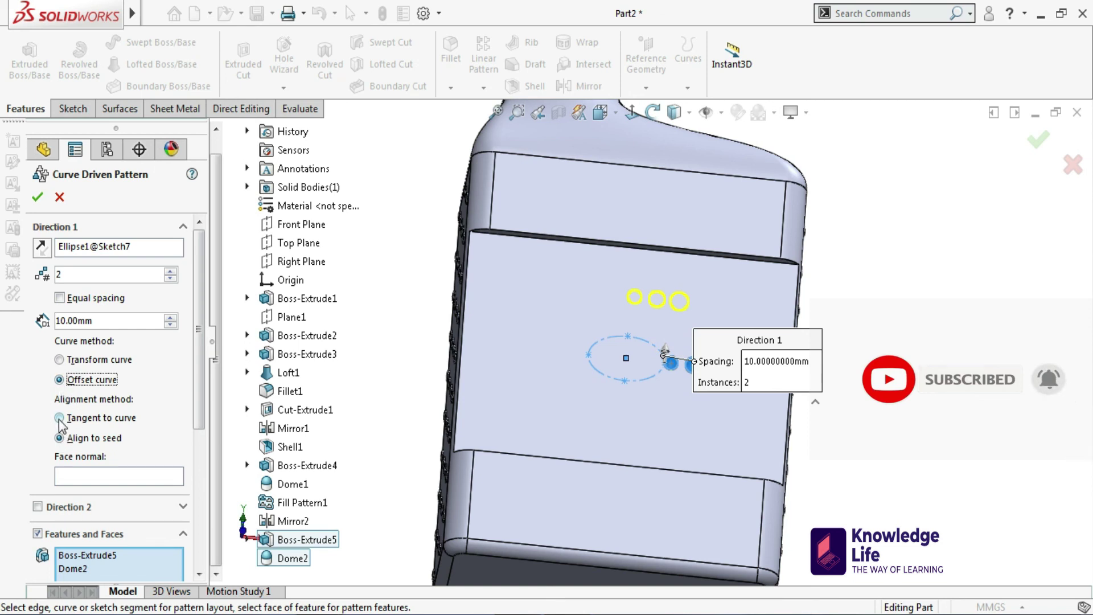
pyautogui.click(59, 418)
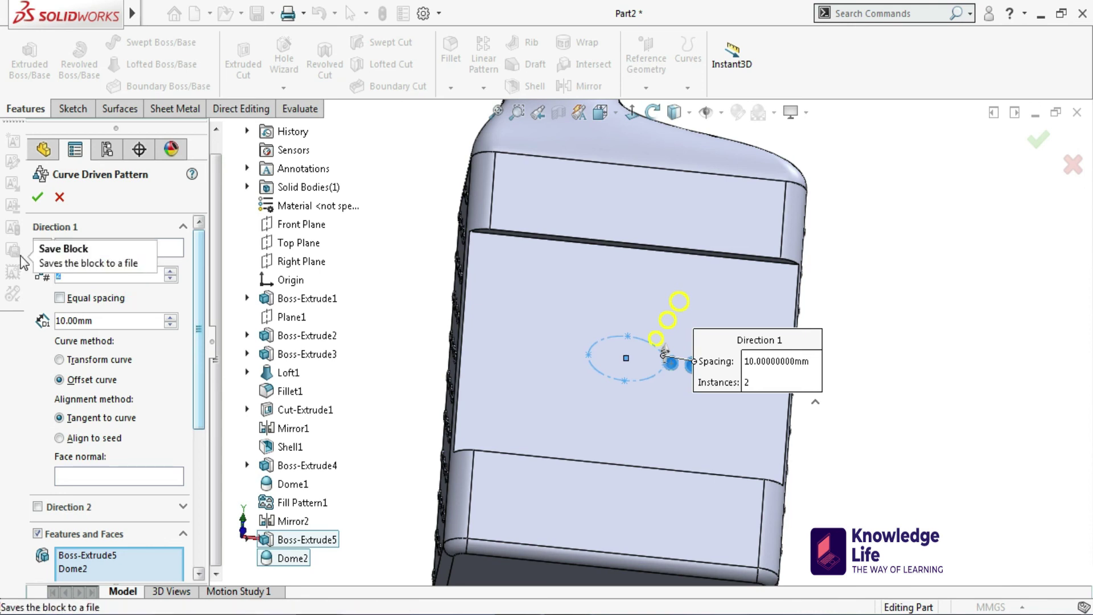
pyautogui.write('6')
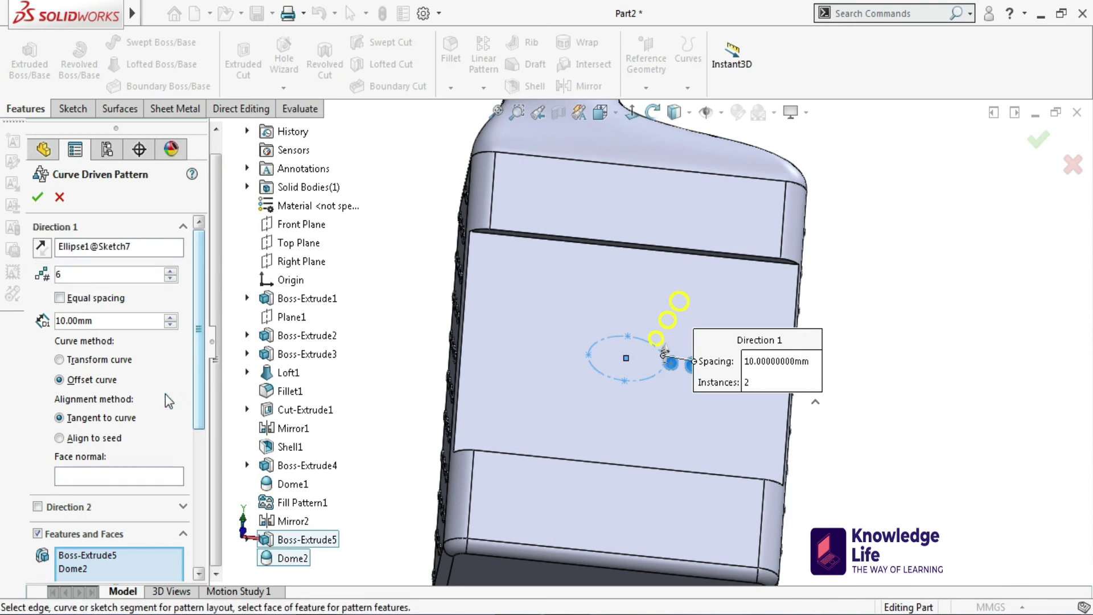
pyautogui.click(59, 298)
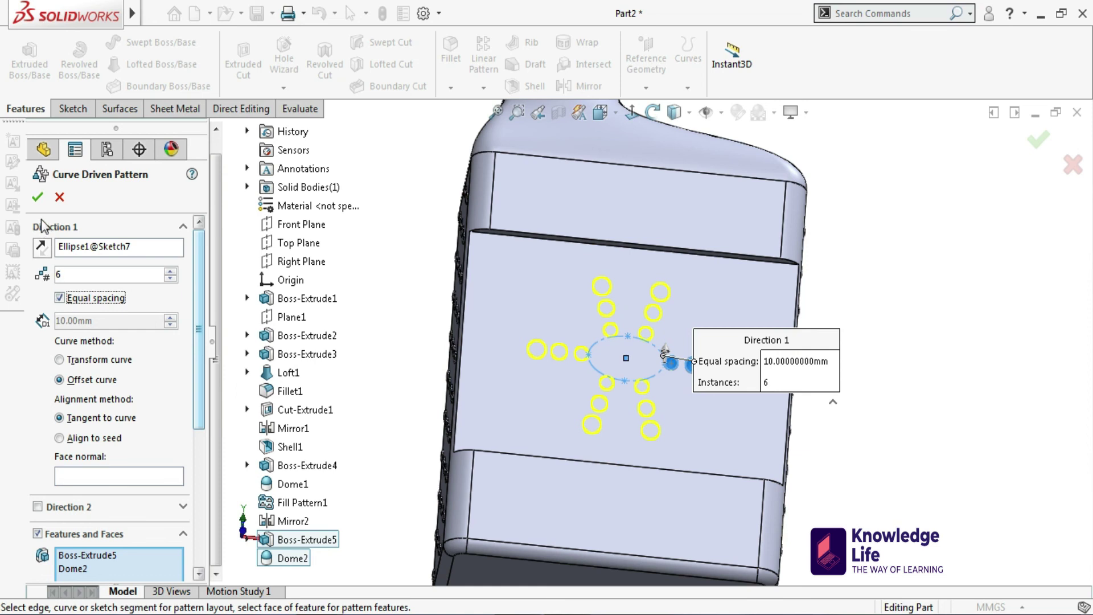
pyautogui.click(36, 199)
# Hide the sketch with the construction ellipse on the front label
pyautogui.scroll(-3, 691, 411)
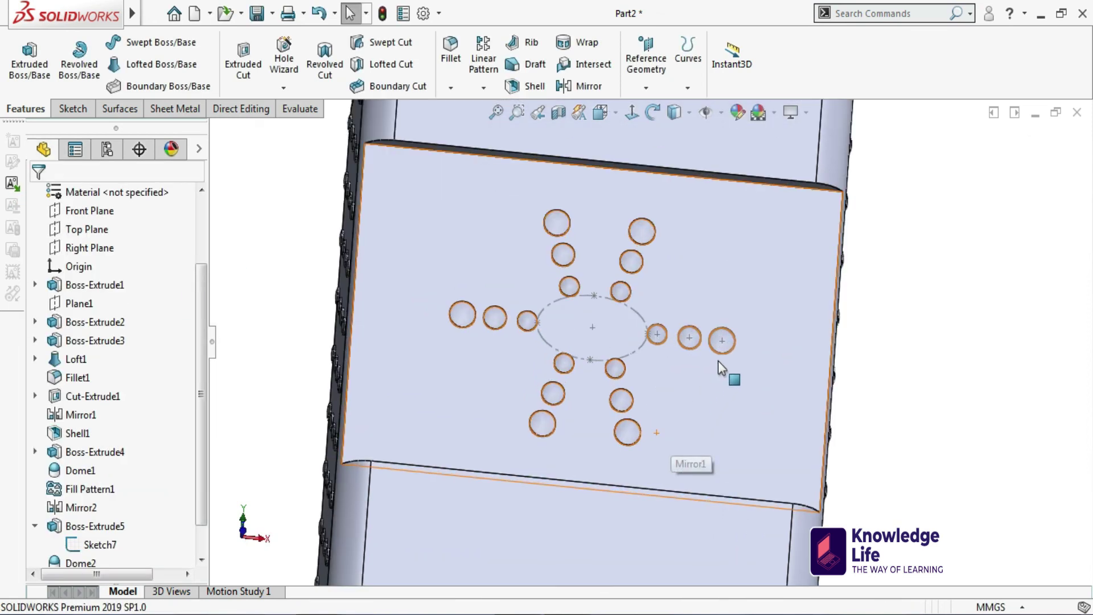
pyautogui.click(94, 544)
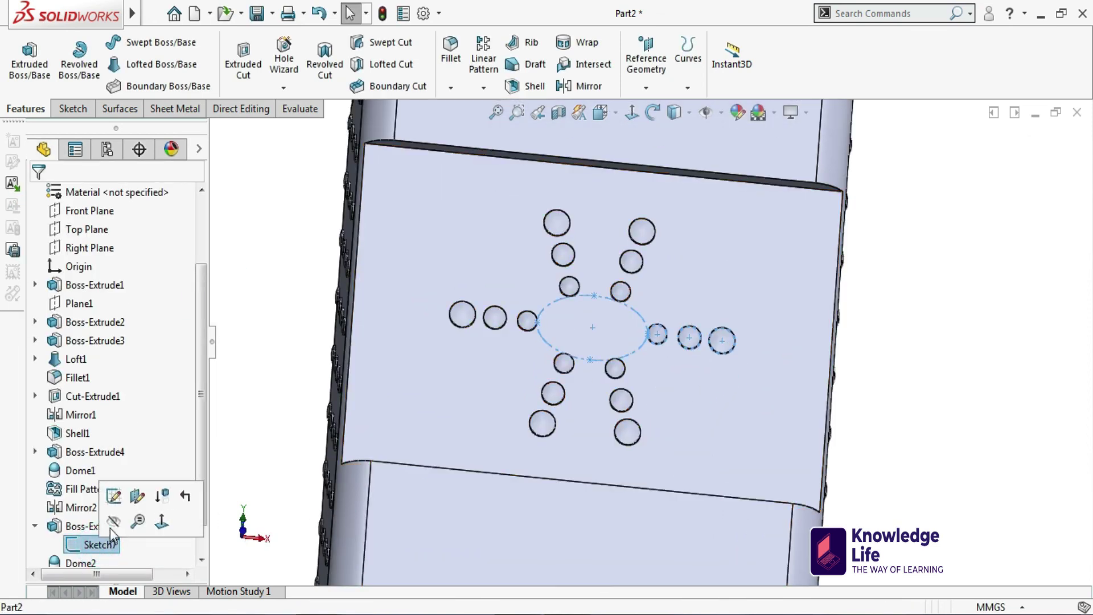
pyautogui.click(115, 520)
pyautogui.scroll(4, 1012, 305)
pyautogui.moveTo(1013, 305)
pyautogui.mouseDown(button='middle')
pyautogui.moveTo(804, 359)
pyautogui.moveTo(814, 358)
pyautogui.mouseUp(button='middle')
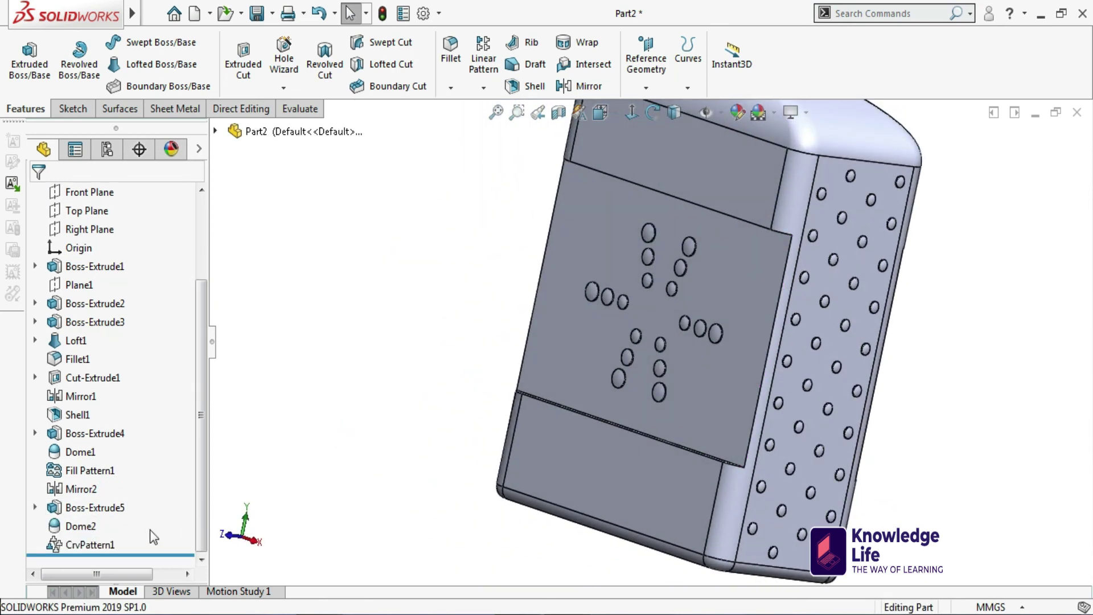
# Mirror the curve driven boss pattern about the Front Plane with Geometry Pattern enabled
pyautogui.click(104, 545)
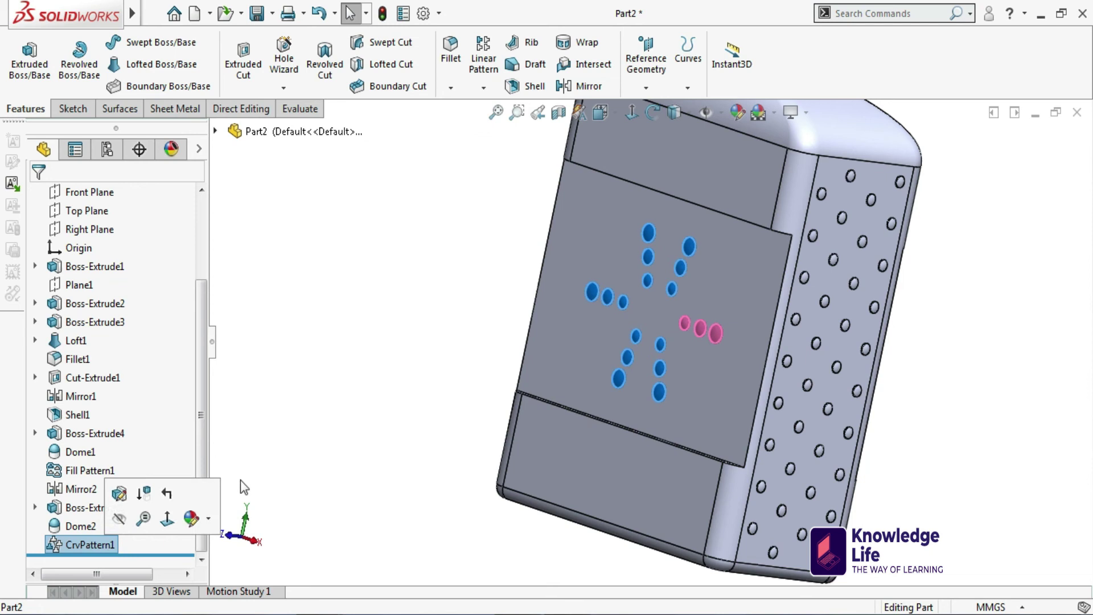
pyautogui.click(581, 87)
pyautogui.scroll(3, 518, 256)
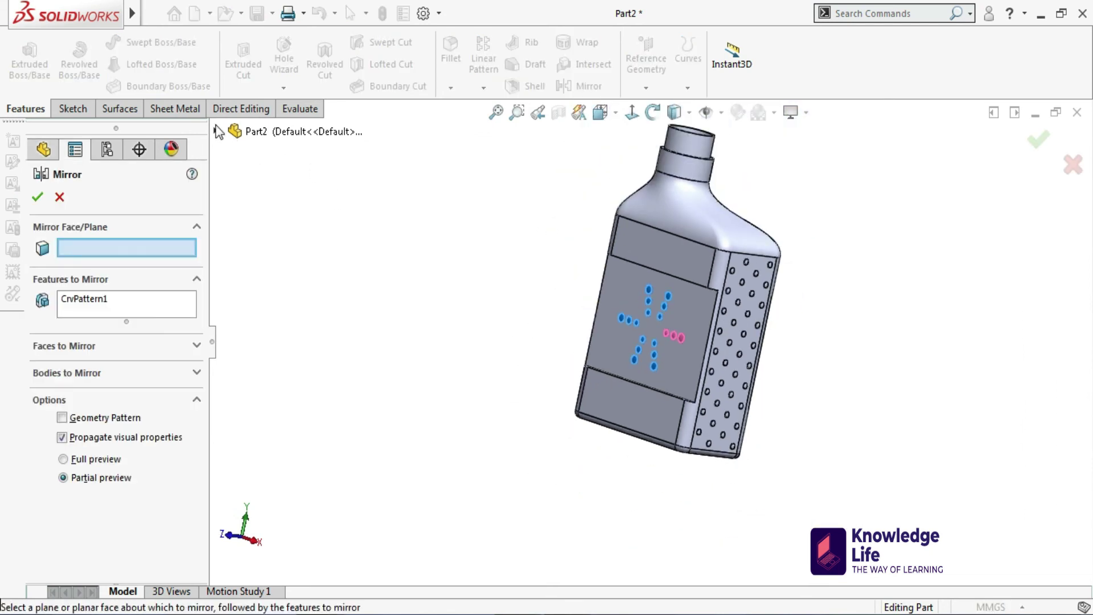
pyautogui.click(218, 132)
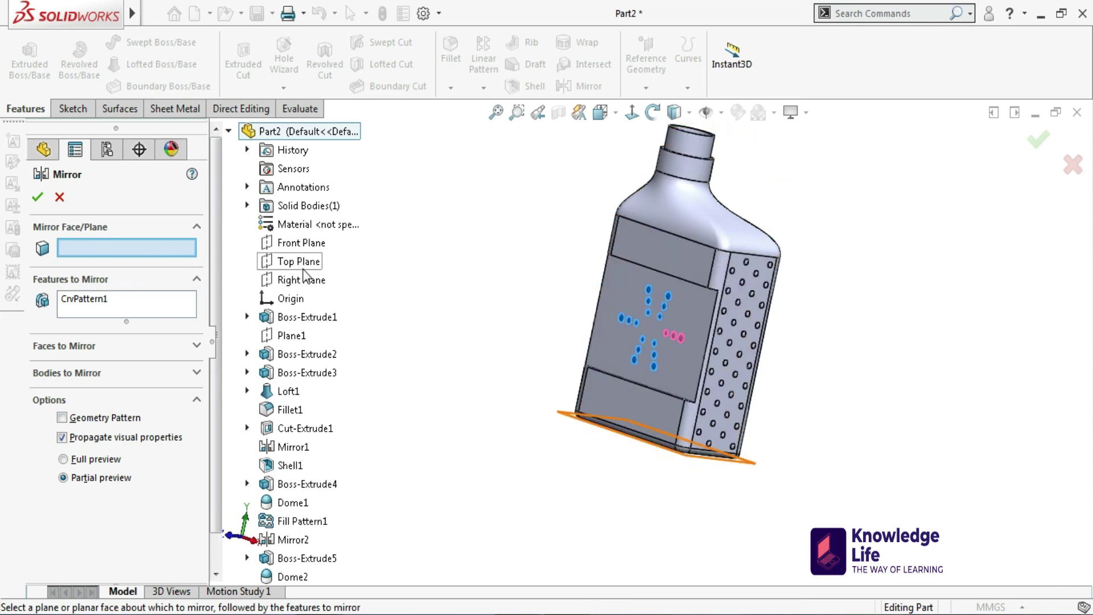
pyautogui.click(301, 243)
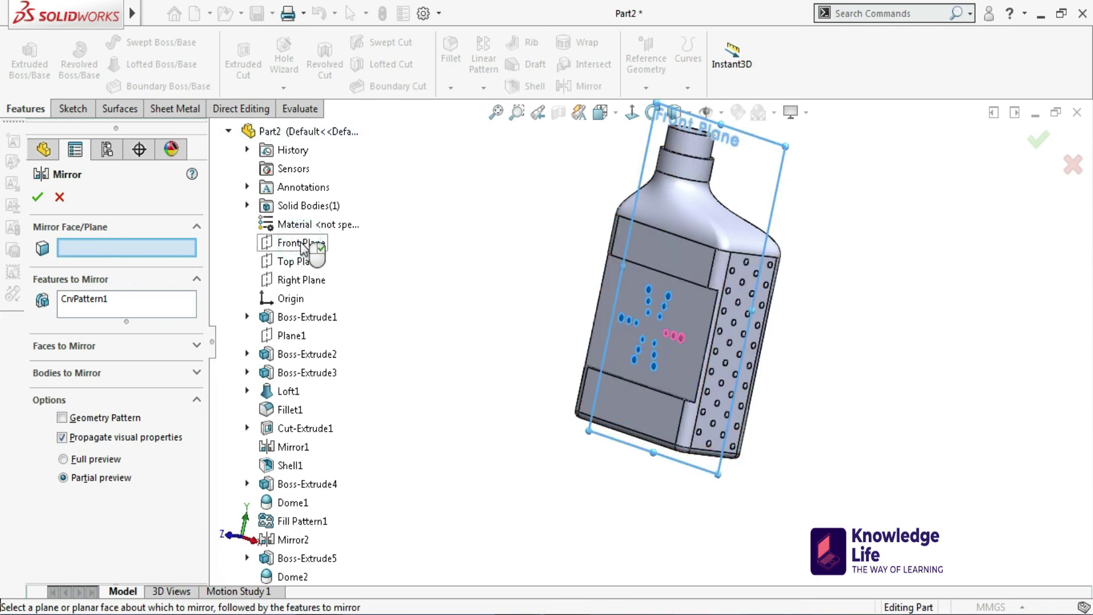
pyautogui.click(62, 418)
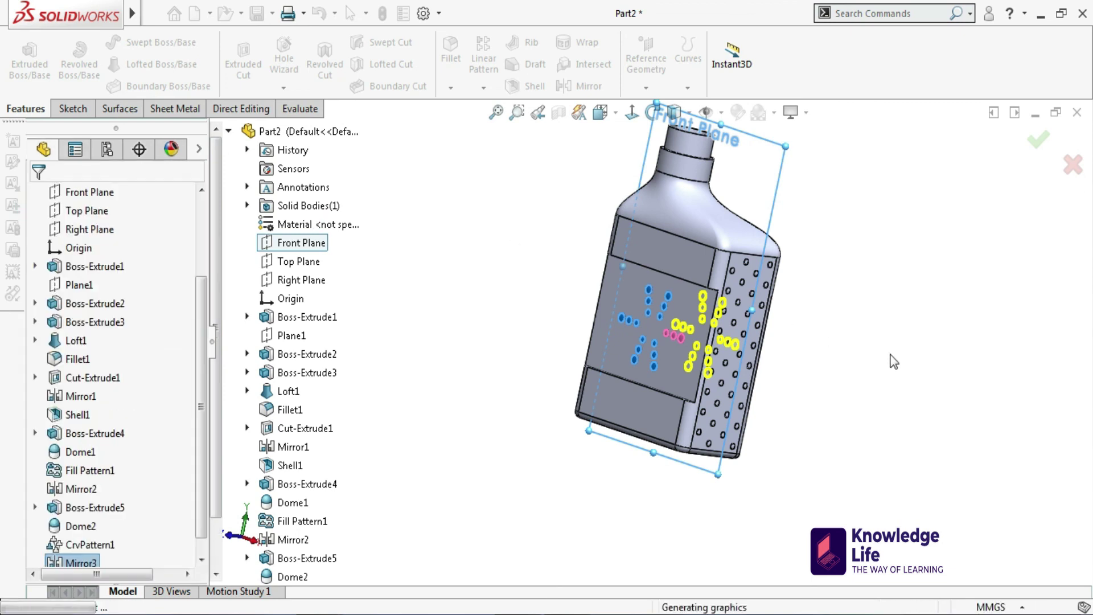
pyautogui.moveTo(873, 358); pyautogui.dragTo(758, 284, button='middle')
# Change the display style to Shaded without edges and turn the bottle to view its side
pyautogui.hotkey('ctrl', 'shift', 'z')
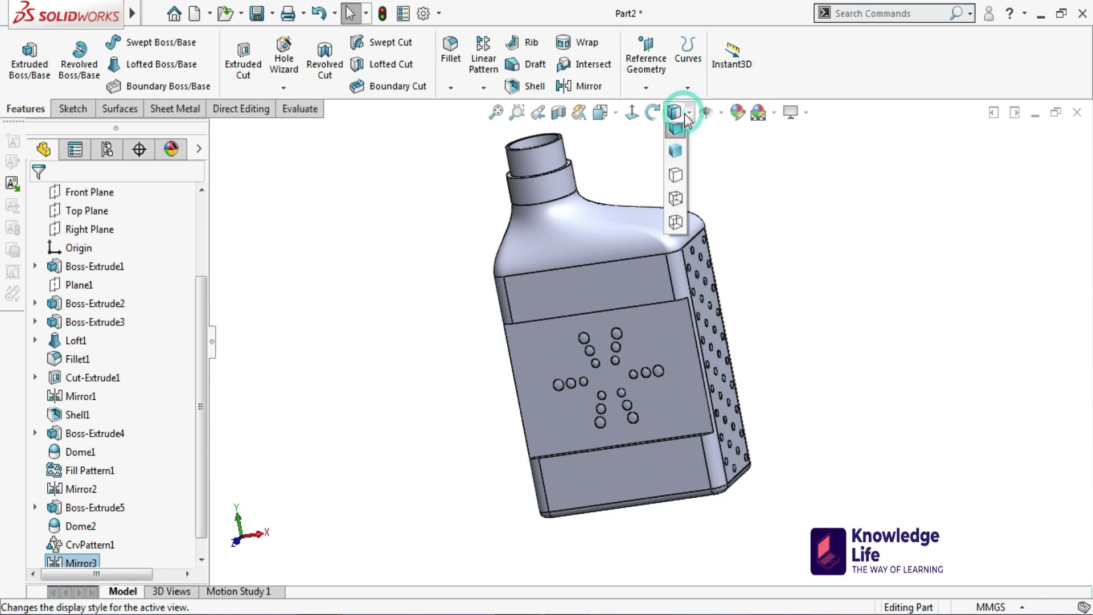
pyautogui.click(675, 159)
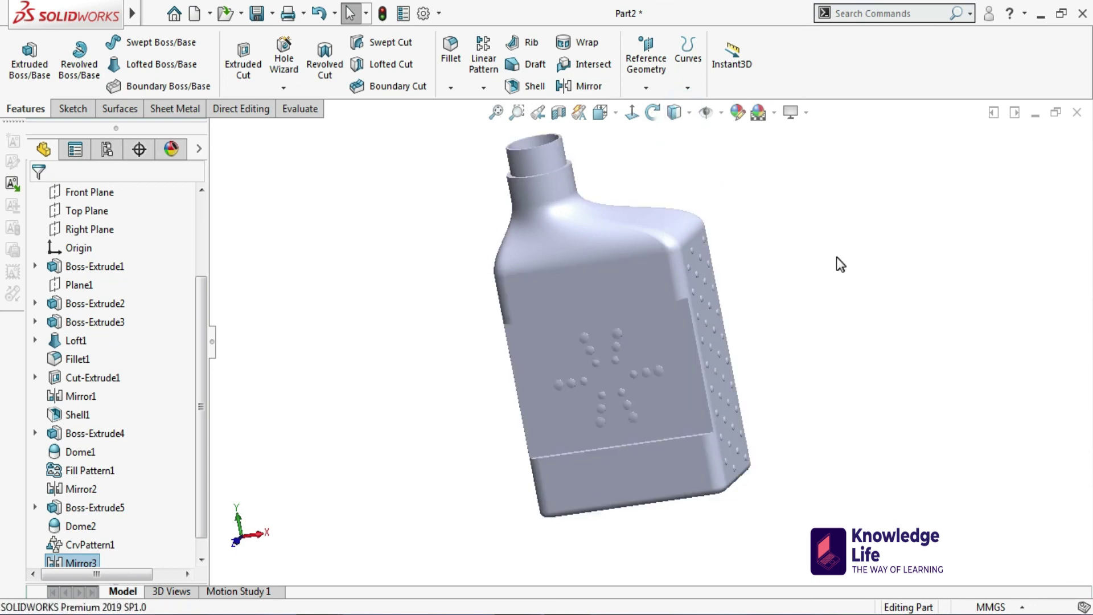
pyautogui.hotkey('ctrl', '4')
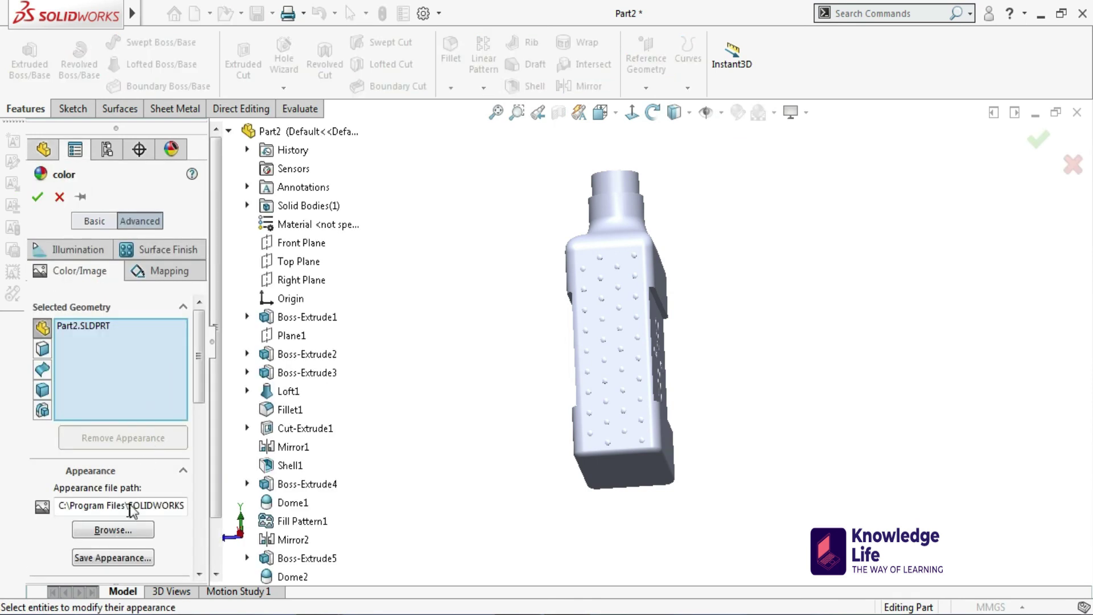
# Apply the cream high gloss plastic appearance from the high gloss plastics folder to the whole bottle part
pyautogui.click(118, 537)
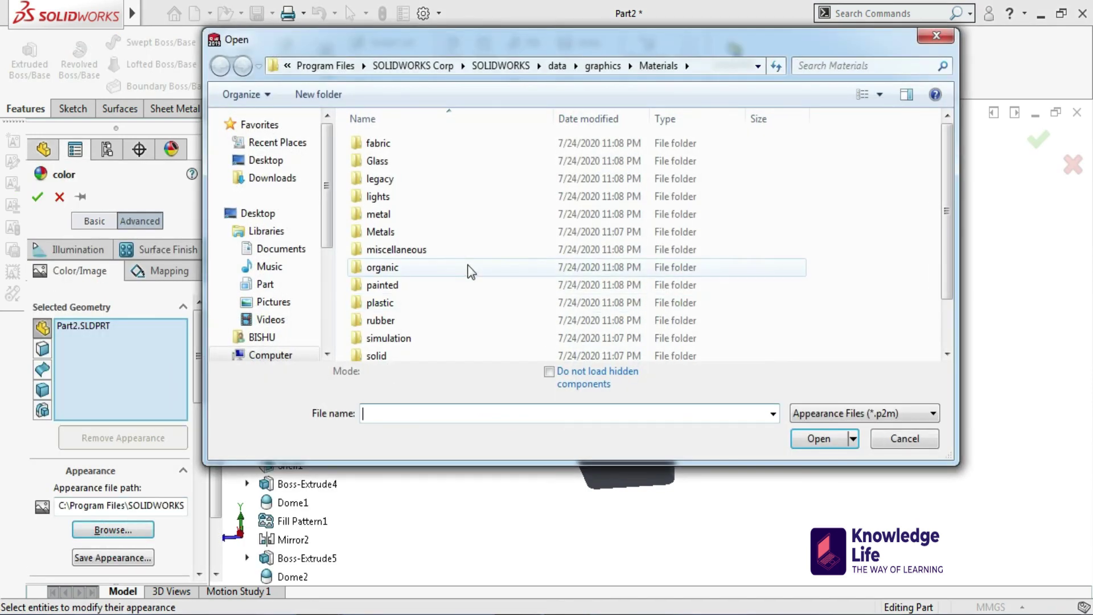
pyautogui.doubleClick(411, 304)
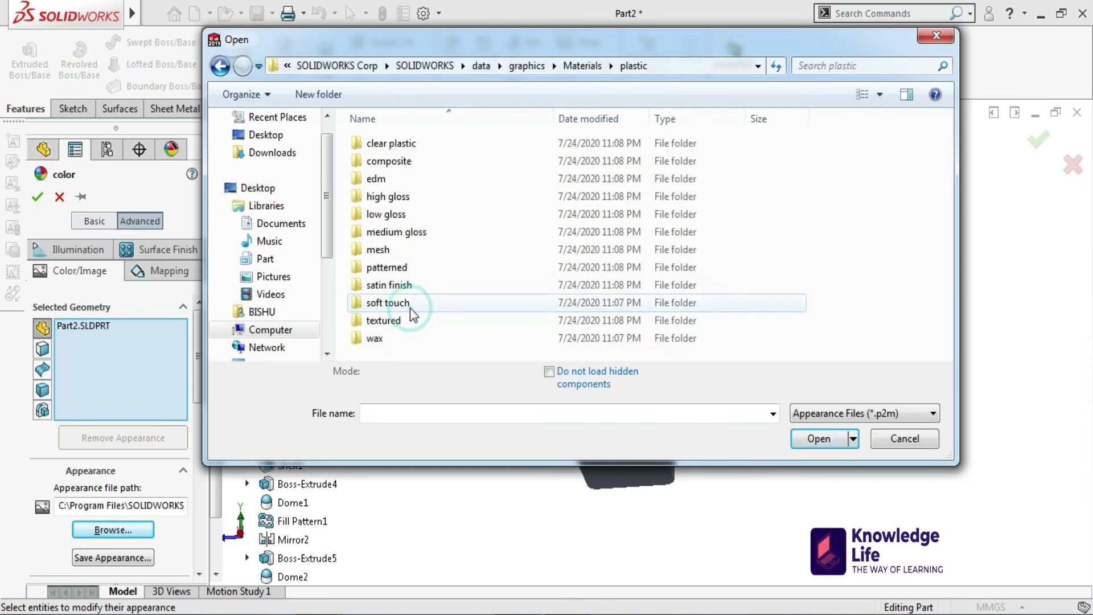
pyautogui.doubleClick(392, 214)
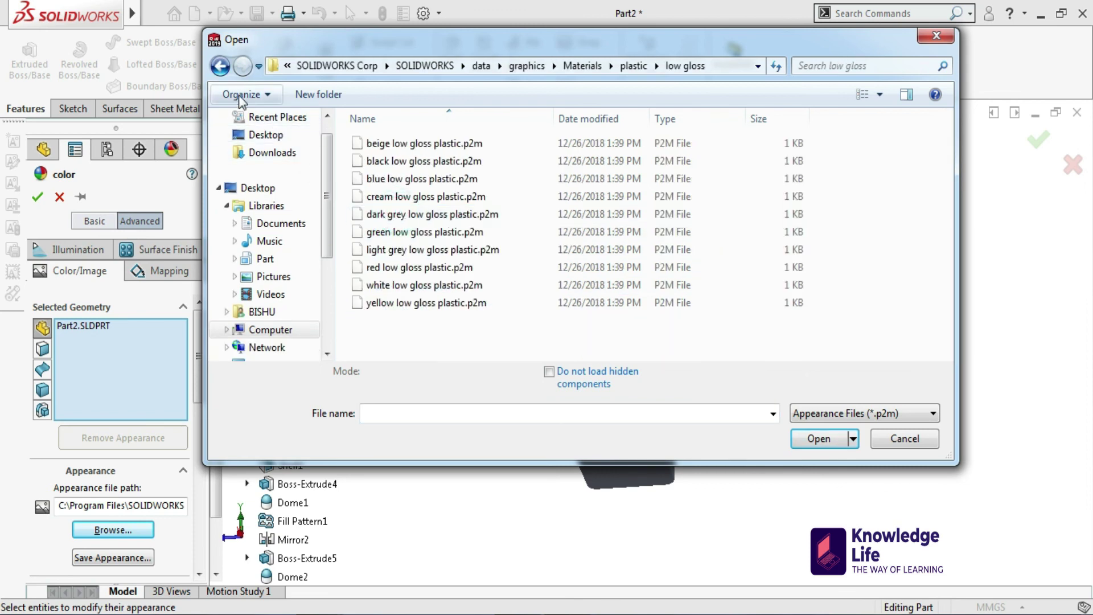
pyautogui.click(219, 67)
pyautogui.doubleClick(398, 196)
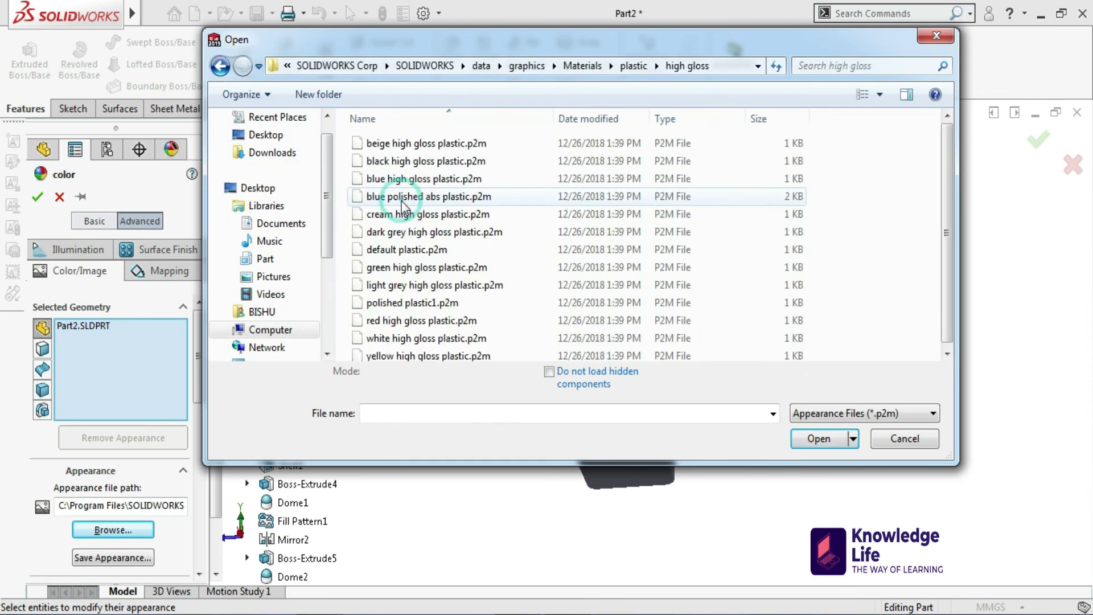
pyautogui.click(401, 215)
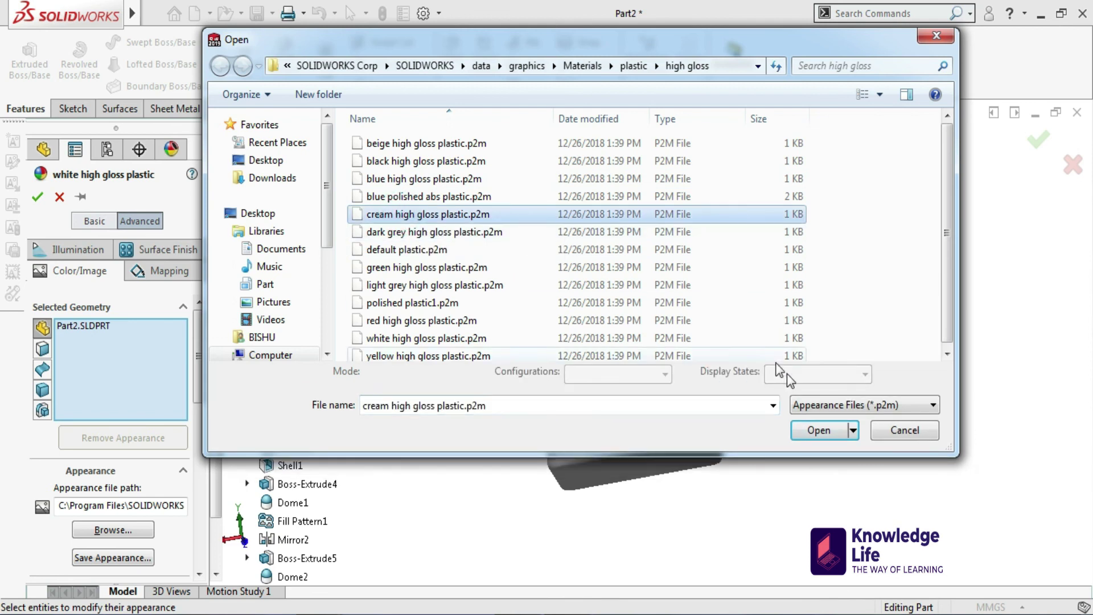
pyautogui.click(819, 430)
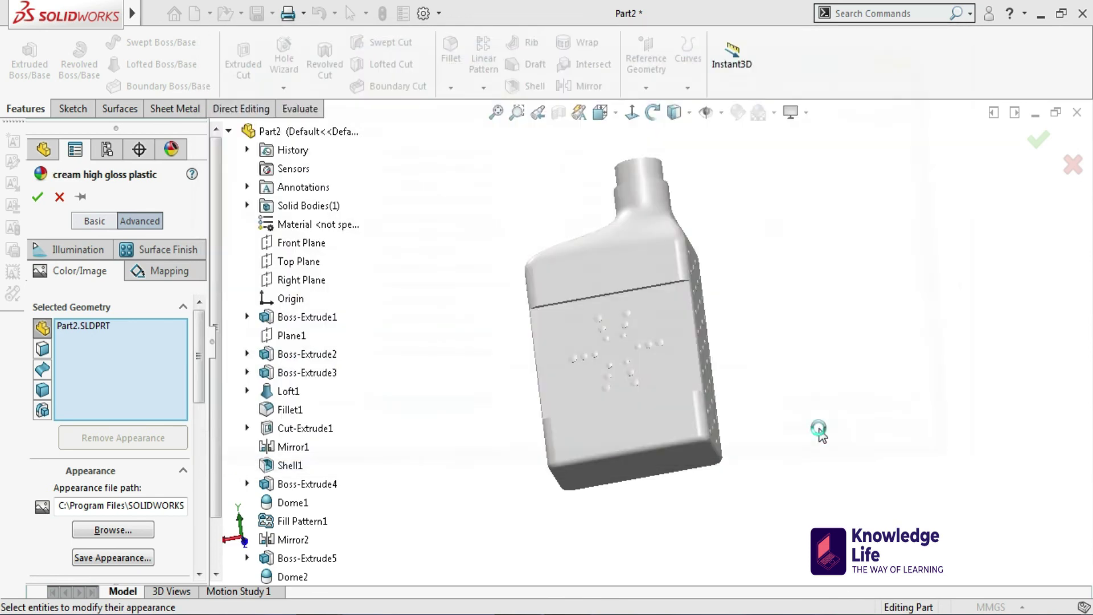
pyautogui.click(39, 196)
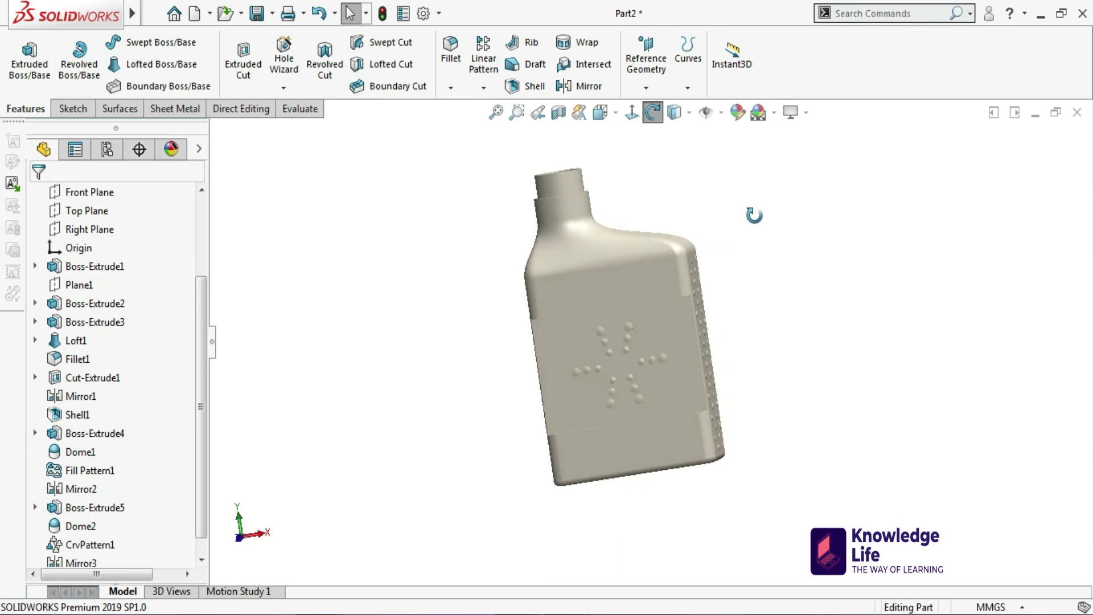
# Set the bottle's display style to Shaded With Edges
pyautogui.scroll(-3, 658, 241)
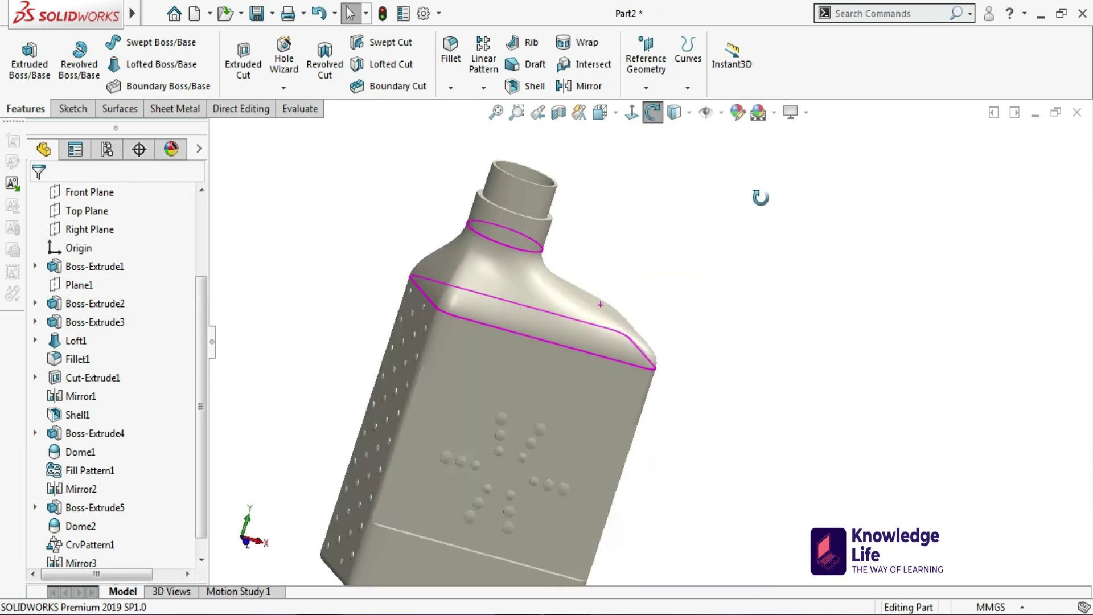
pyautogui.click(688, 113)
pyautogui.click(678, 134)
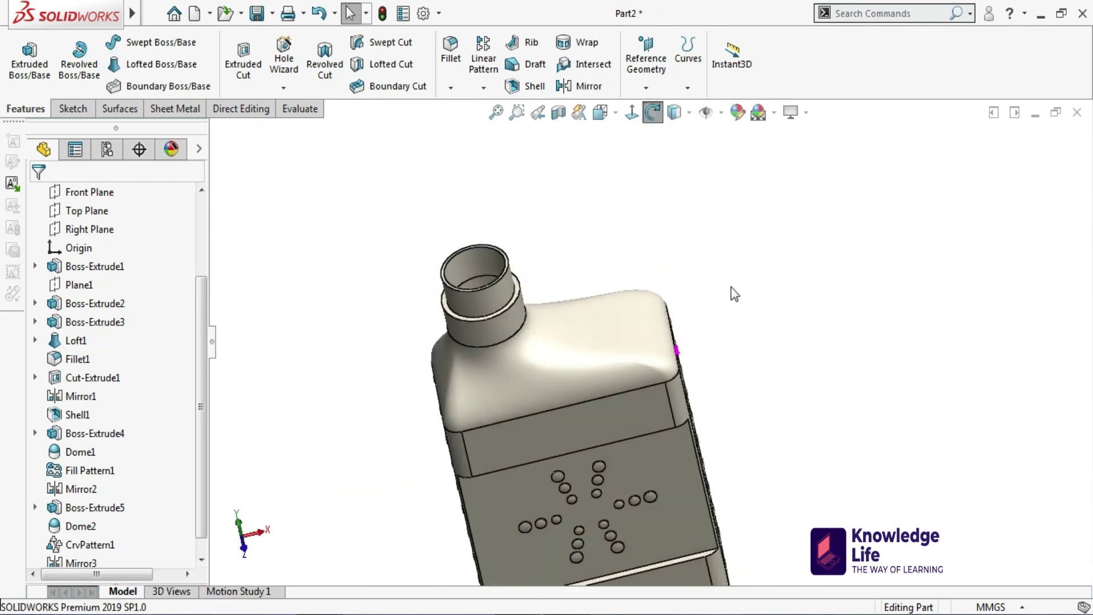
pyautogui.scroll(1, 707, 427)
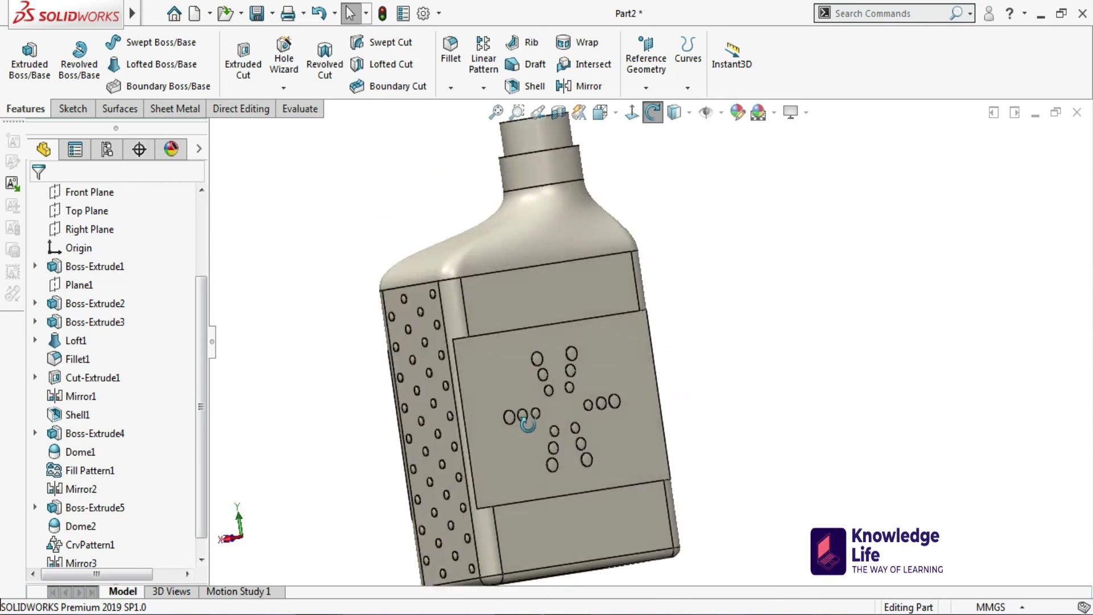